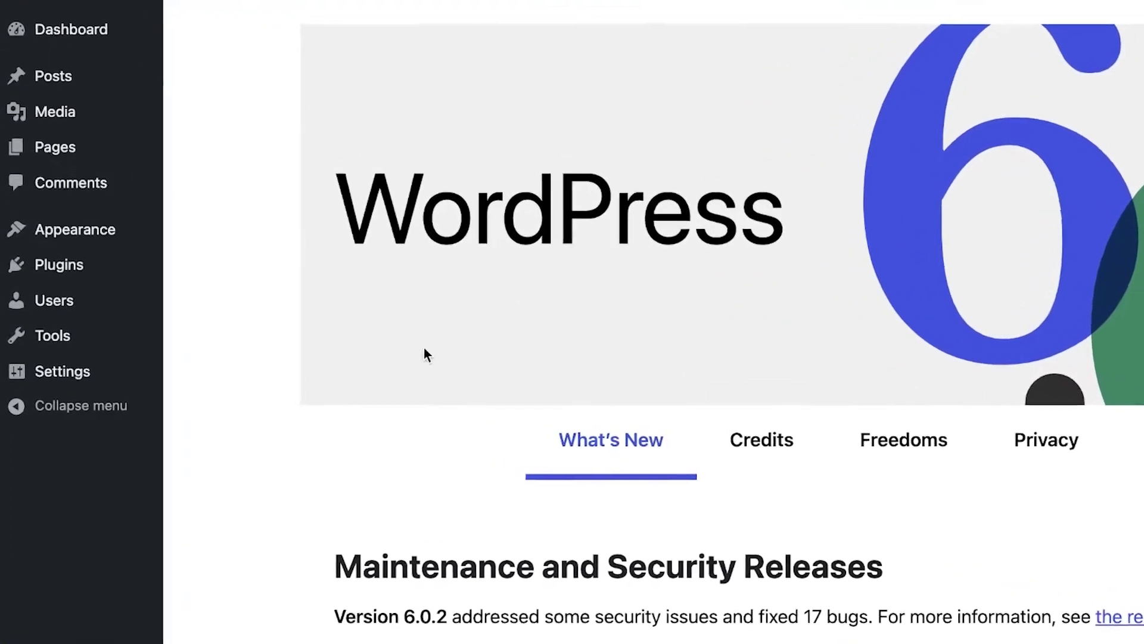
Search Add New Plugins for Elementor and install Elementor Website Builder 3.7.4
{"action": "mouse_move", "coordinate": [60, 289]}
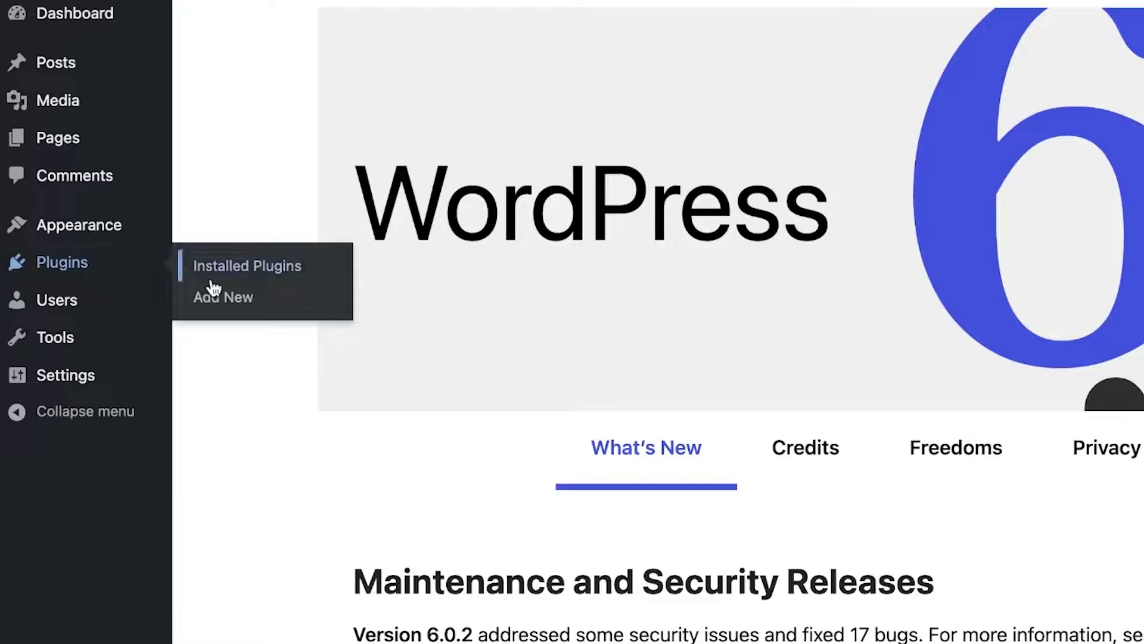
{"action": "left_click", "coordinate": [227, 299]}
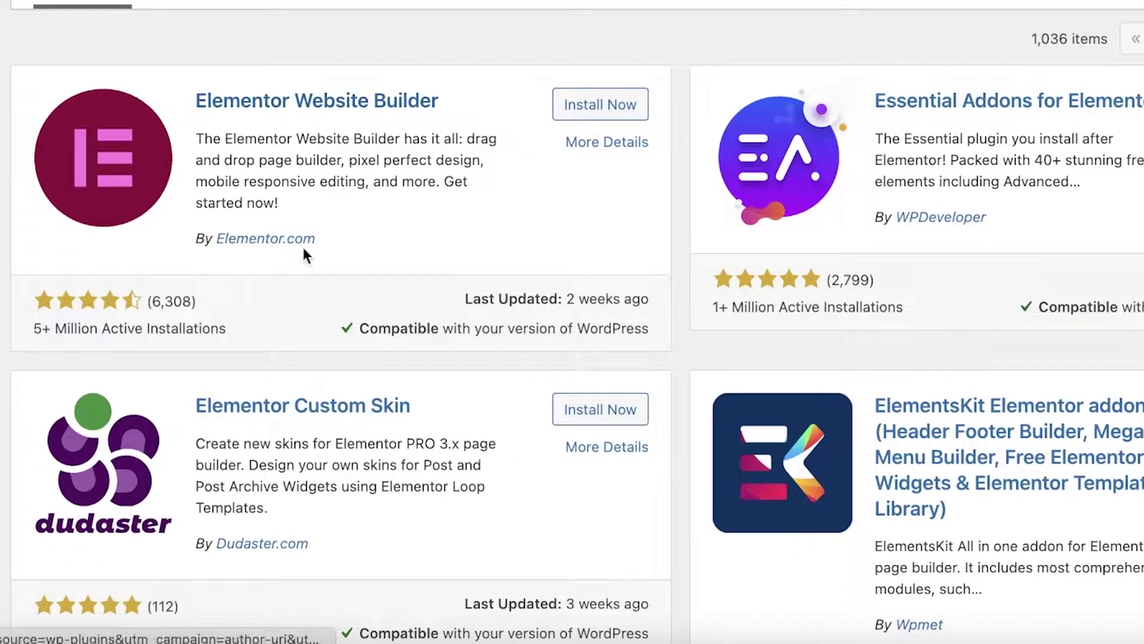
{"action": "left_click", "coordinate": [574, 101]}
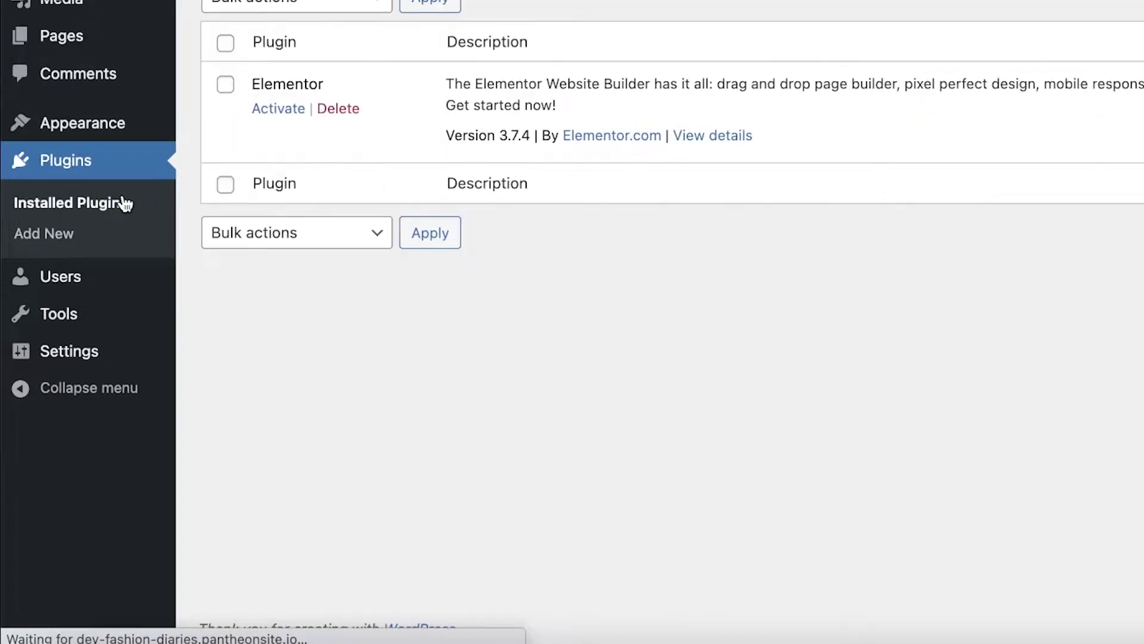
Activate Elementor on the Installed Plugins list so it joins the admin menu
{"action": "mouse_move", "coordinate": [90, 131]}
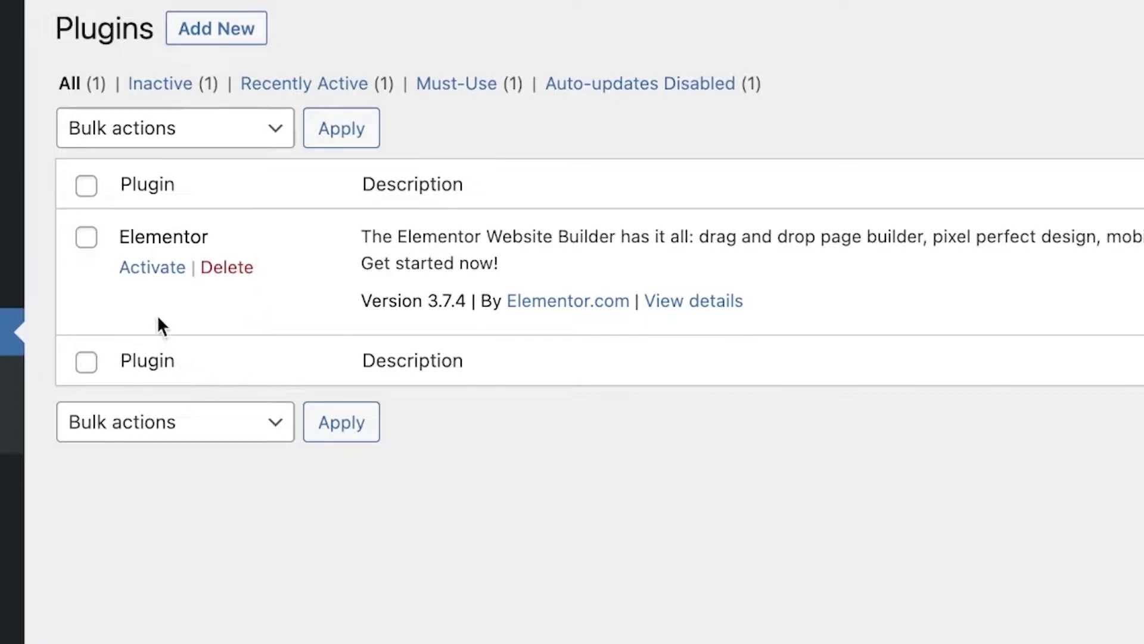
{"action": "left_click", "coordinate": [162, 273]}
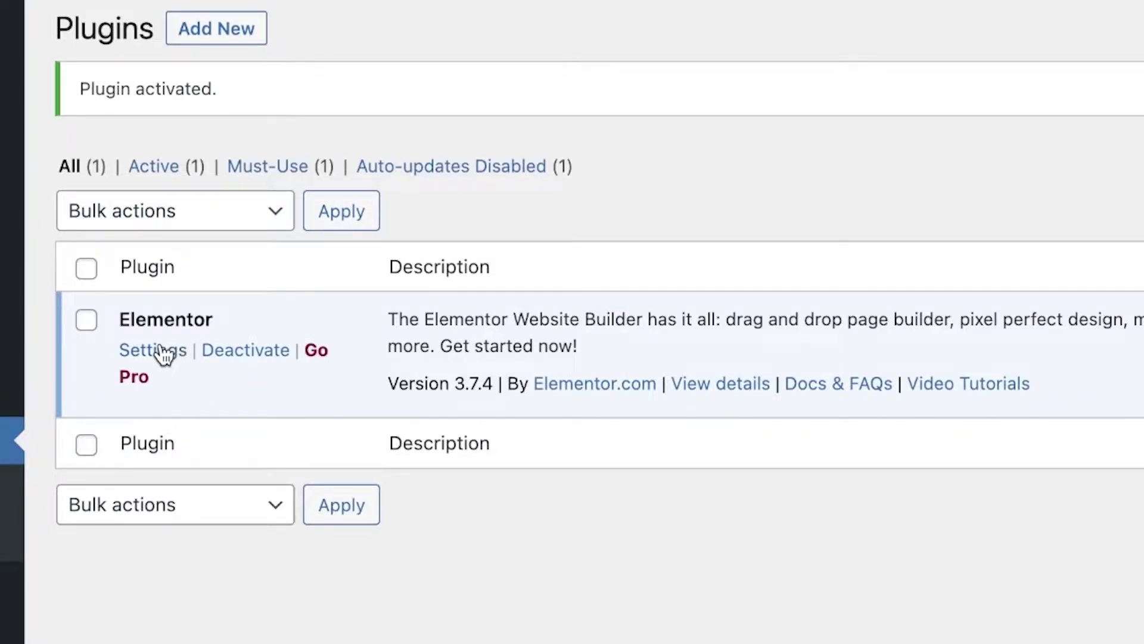
{"action": "mouse_move", "coordinate": [0, 294]}
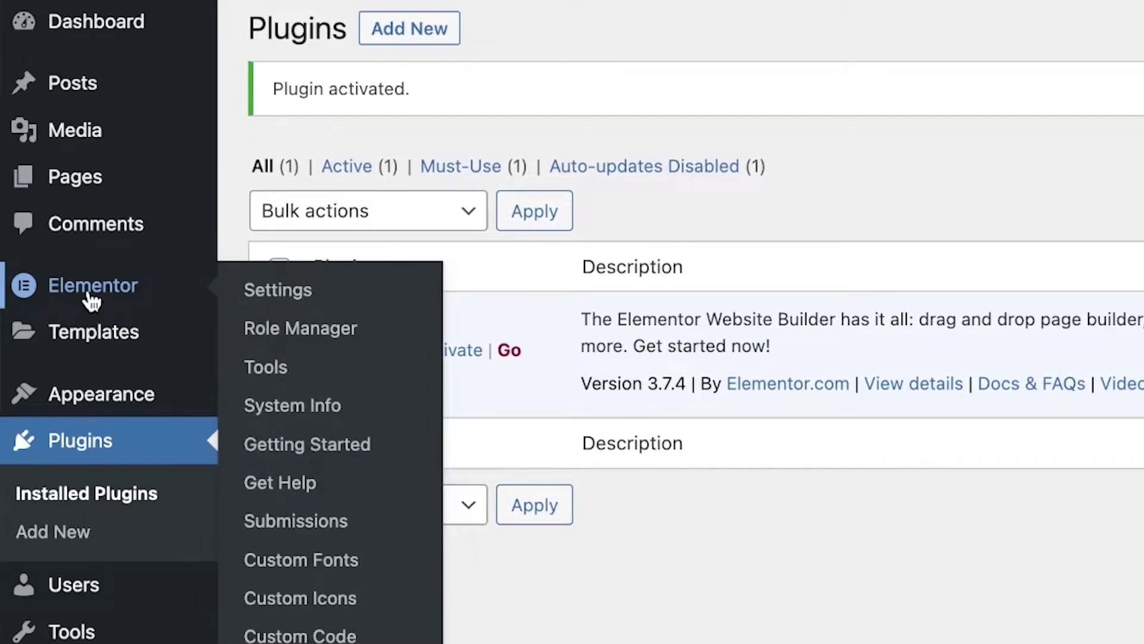
Browse Elementor's Settings, Templates, Categories and Landing Pages, ending on the Theme Builder
{"action": "left_click", "coordinate": [94, 304]}
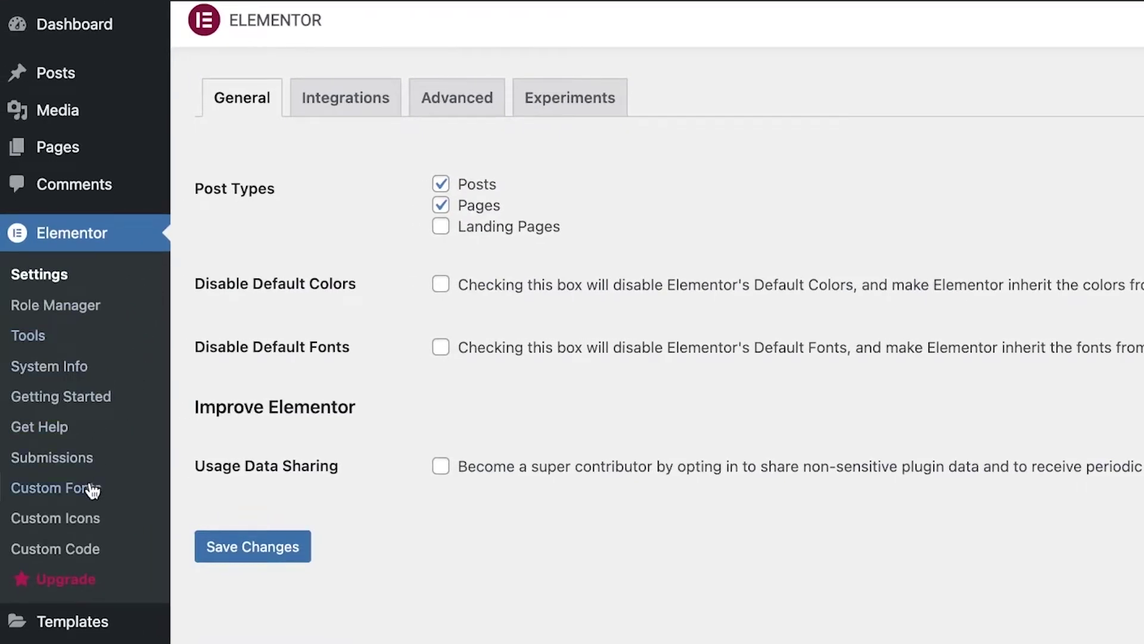
{"action": "mouse_move", "coordinate": [25, 615]}
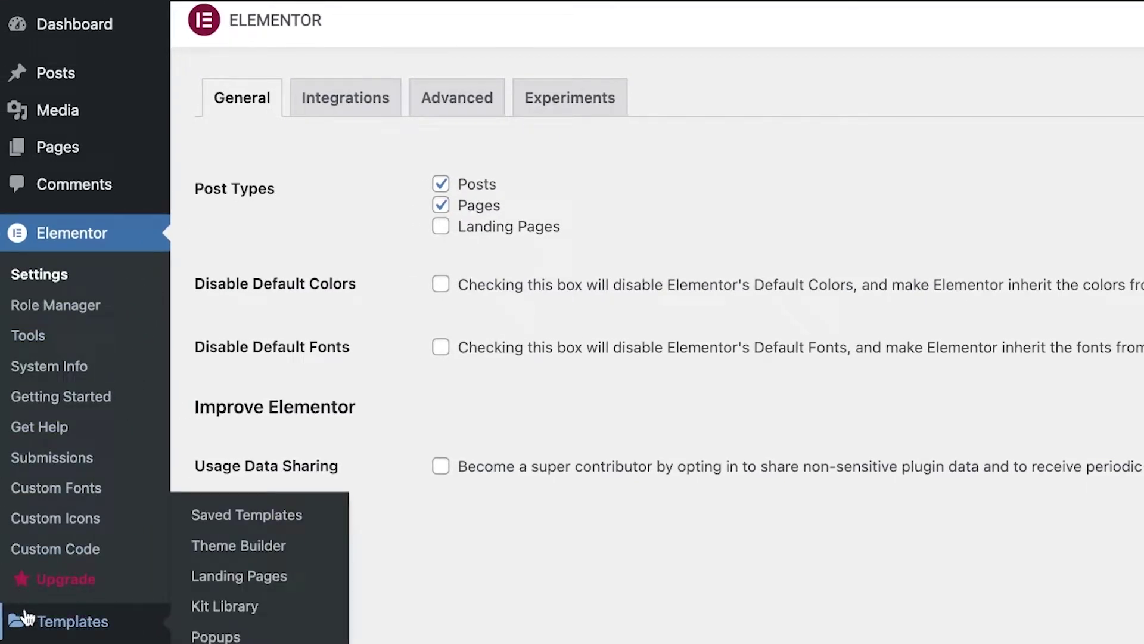
{"action": "left_click", "coordinate": [25, 616]}
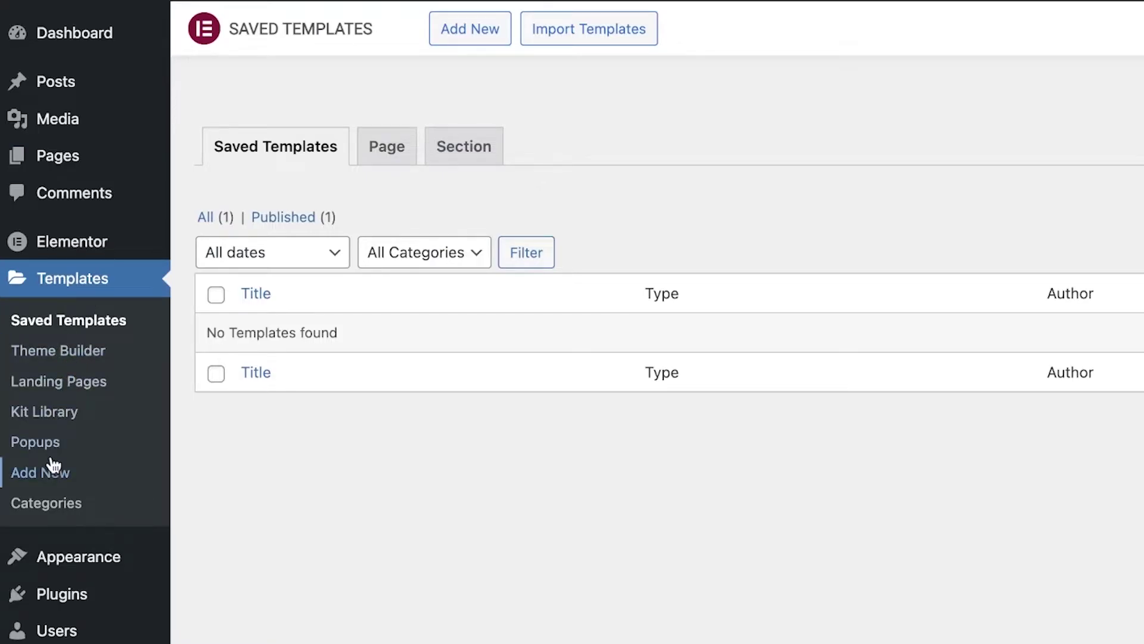
{"action": "left_click", "coordinate": [53, 505]}
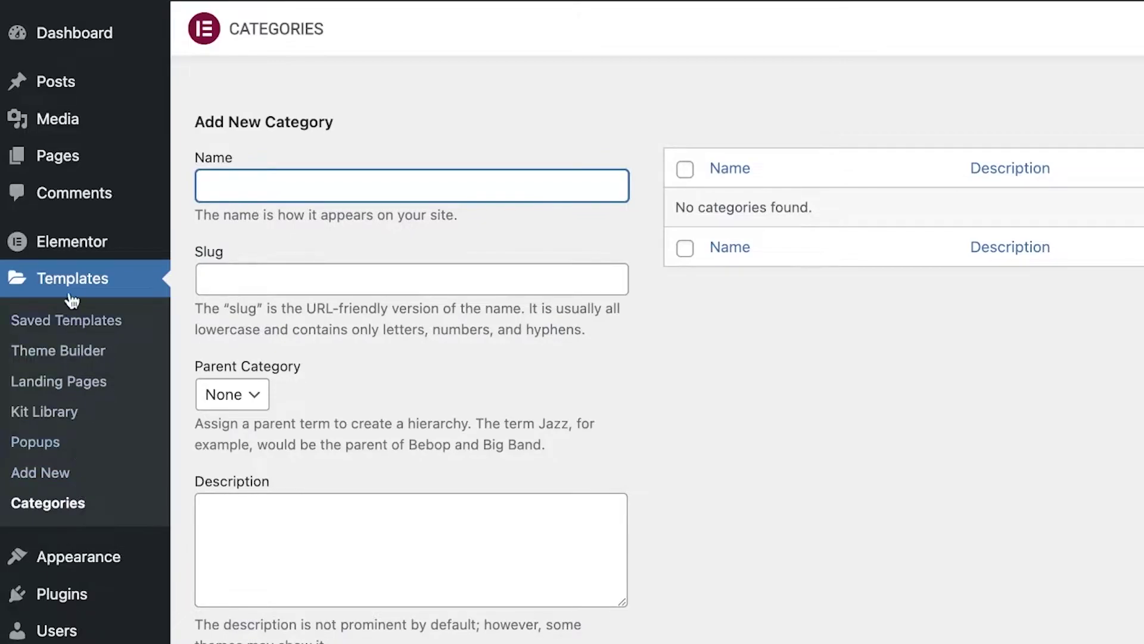
{"action": "left_click", "coordinate": [60, 380]}
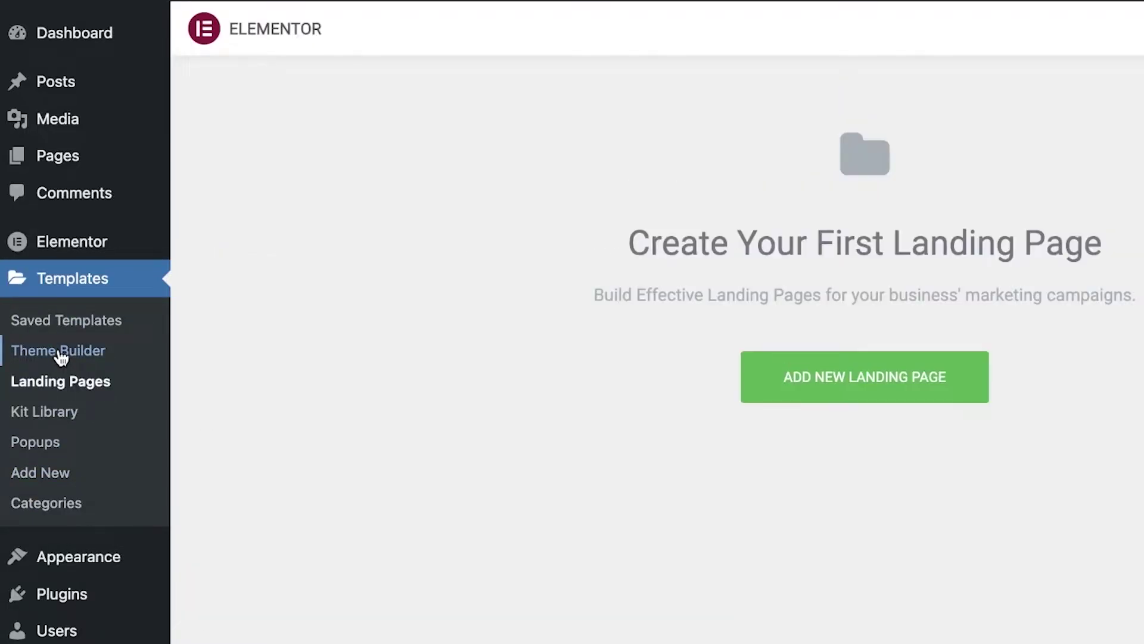
{"action": "left_click", "coordinate": [60, 354]}
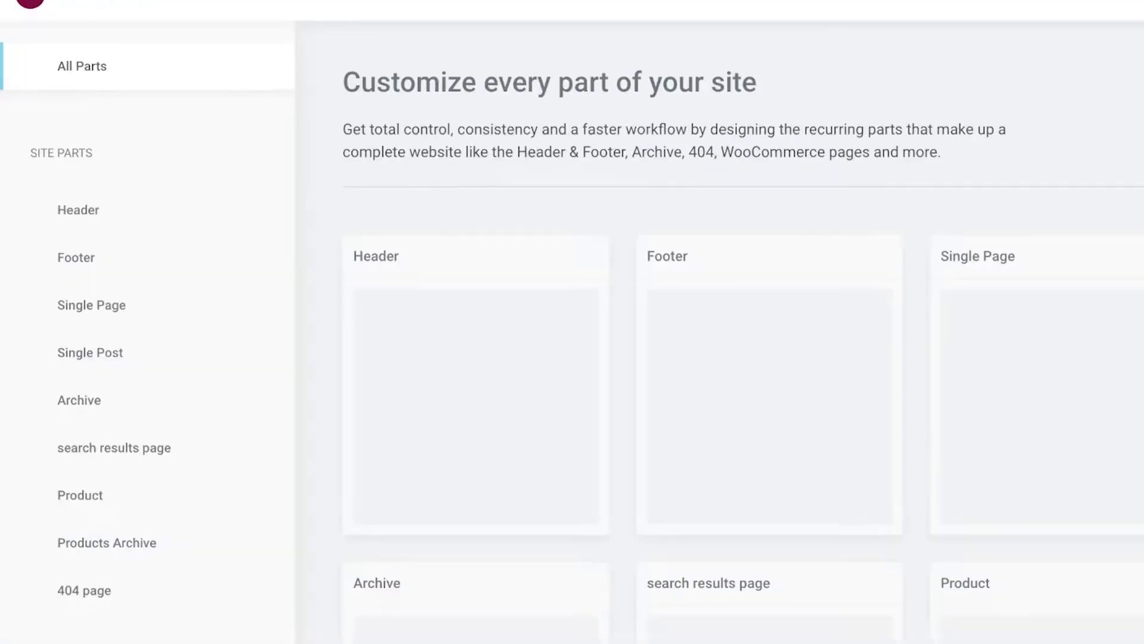
Scroll through the Theme Builder site parts, then go back to Elementor's Settings page
{"action": "scroll", "coordinate": [1021, 268], "scroll_direction": "down", "scroll_amount": 5}
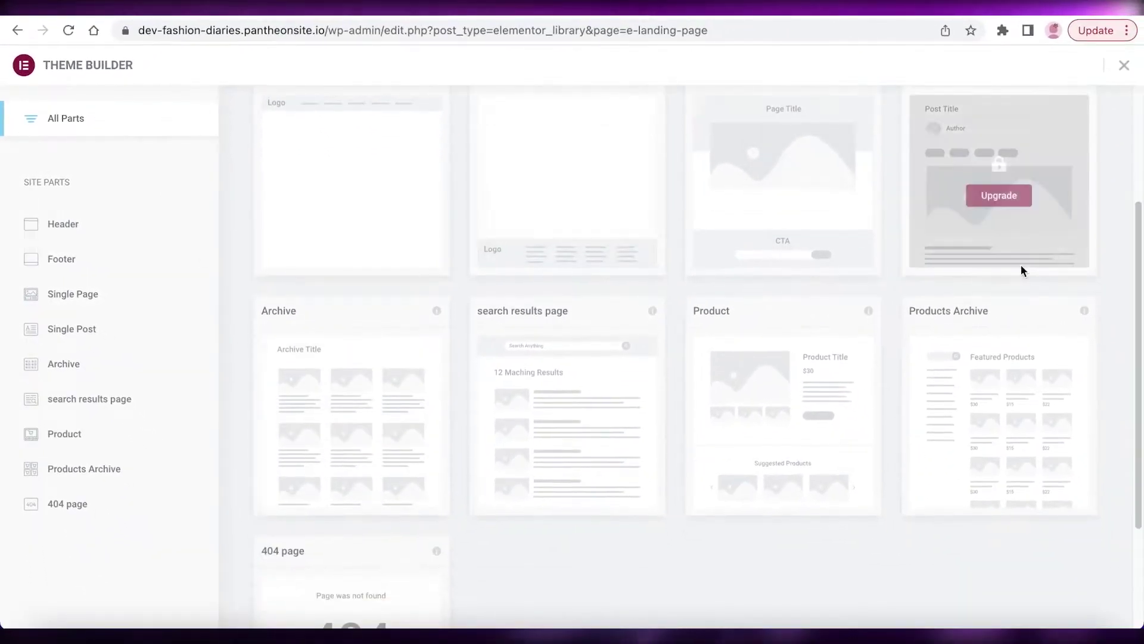
{"action": "scroll", "coordinate": [891, 302], "scroll_direction": "up", "scroll_amount": 6}
{"action": "scroll", "coordinate": [628, 275], "scroll_direction": "up", "scroll_amount": 2}
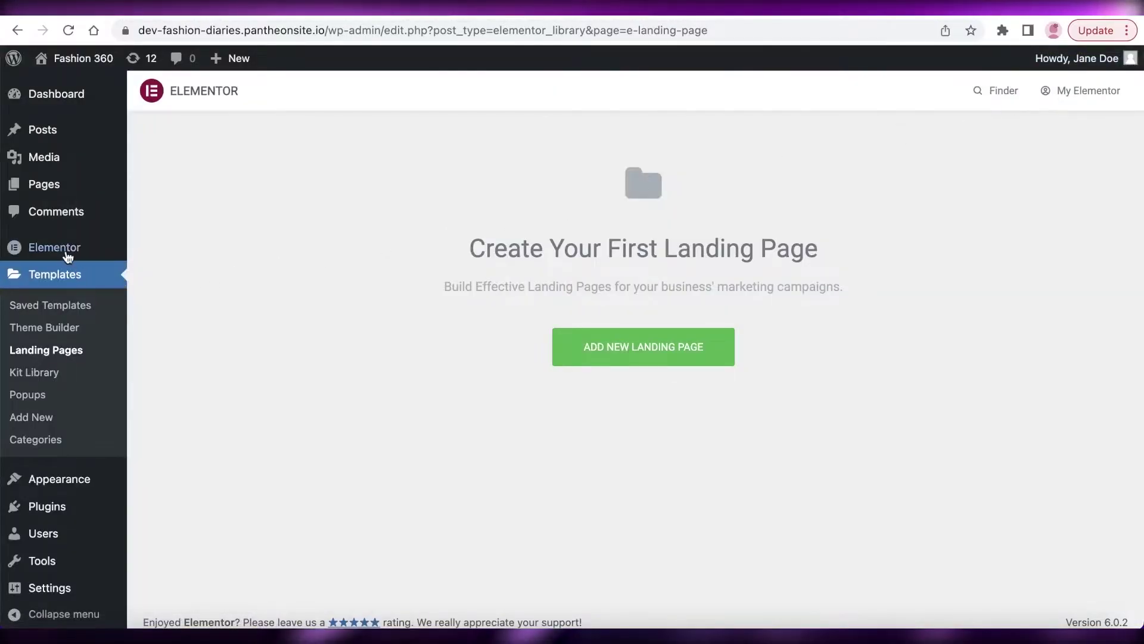
{"action": "left_click", "coordinate": [37, 247]}
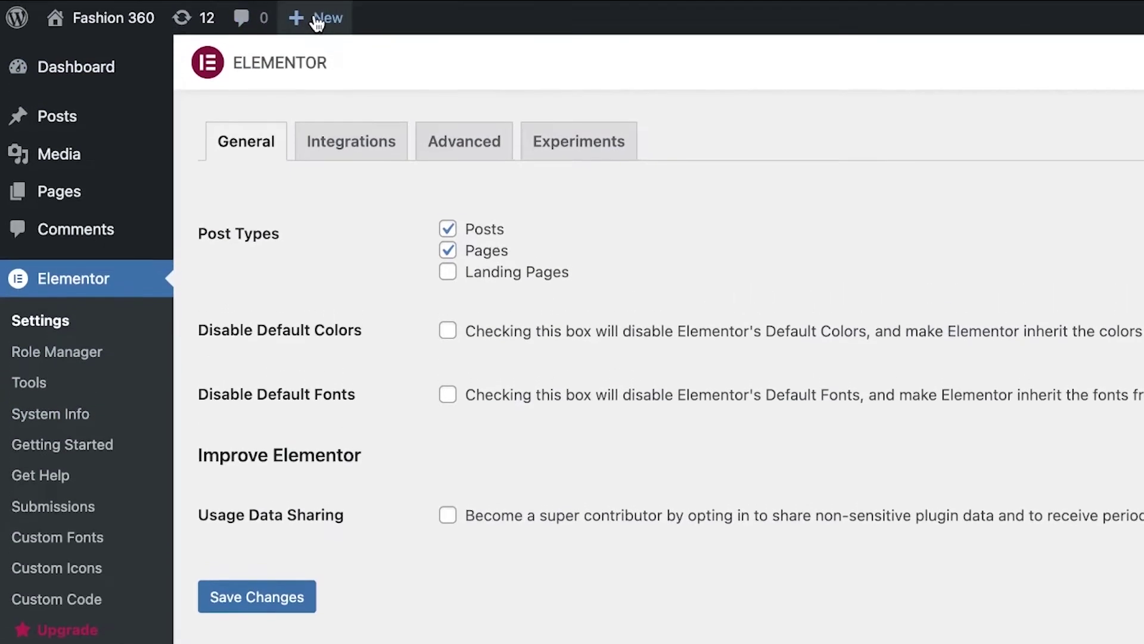
Create a new page via + New > Page and edit draft Elementor #52 with Elementor
{"action": "mouse_move", "coordinate": [315, 22]}
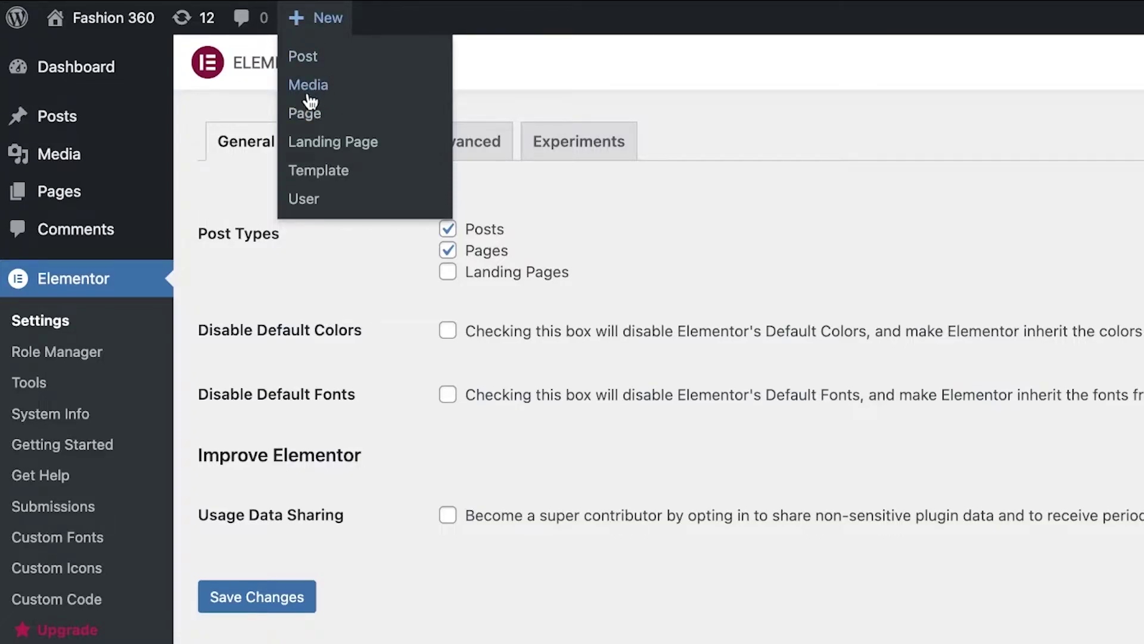
{"action": "left_click", "coordinate": [311, 113]}
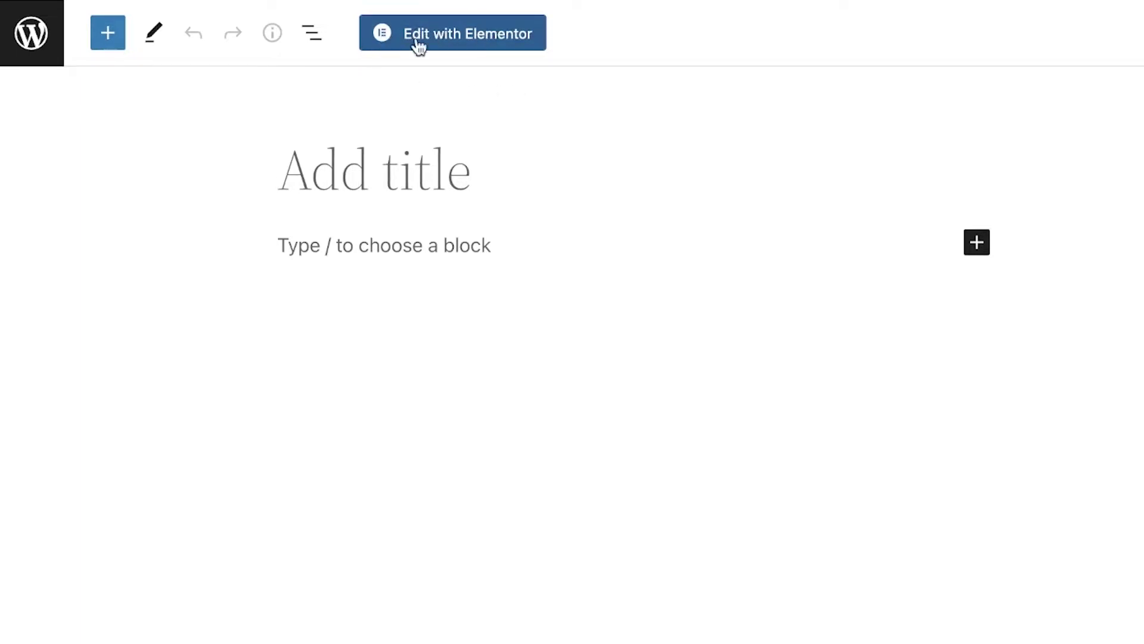
{"action": "left_click", "coordinate": [440, 42]}
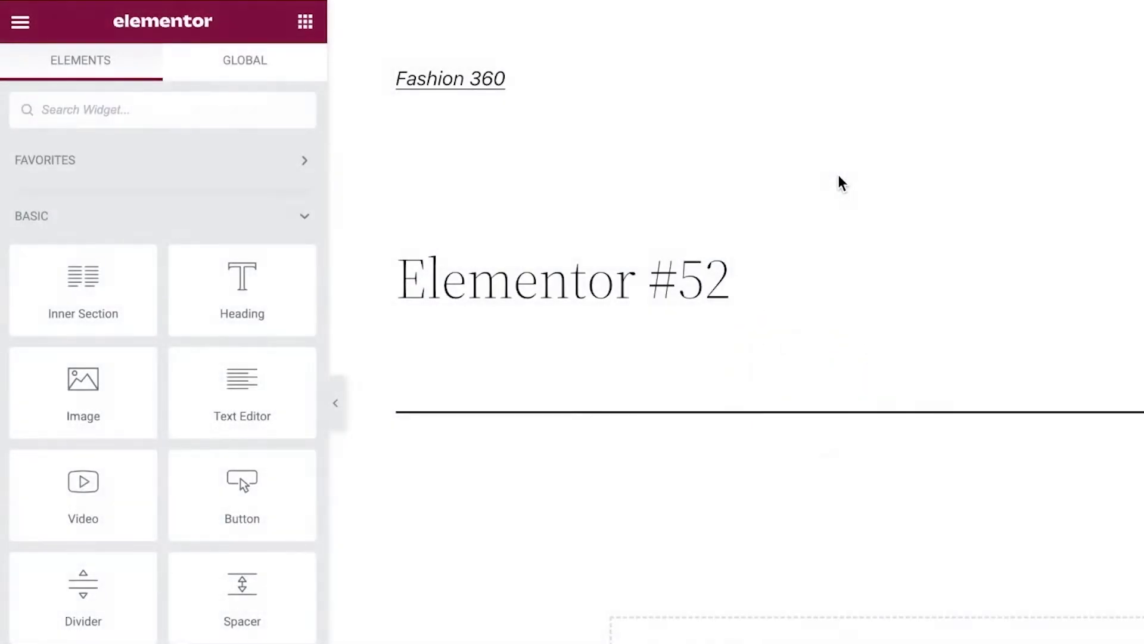
Rename the page title from Elementor #52 to 'All Products'
{"action": "scroll", "coordinate": [427, 128], "scroll_direction": "down", "scroll_amount": 1}
{"action": "scroll", "coordinate": [759, 120], "scroll_direction": "down", "scroll_amount": 2}
{"action": "scroll", "coordinate": [698, 164], "scroll_direction": "up", "scroll_amount": 3}
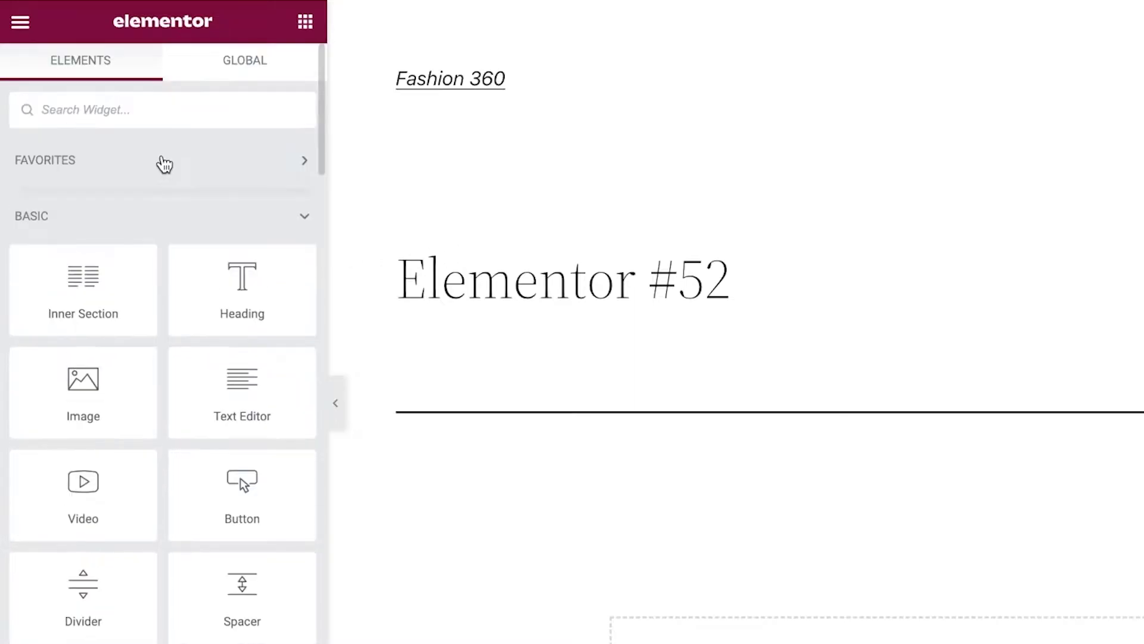
{"action": "scroll", "coordinate": [216, 370], "scroll_direction": "down", "scroll_amount": 15}
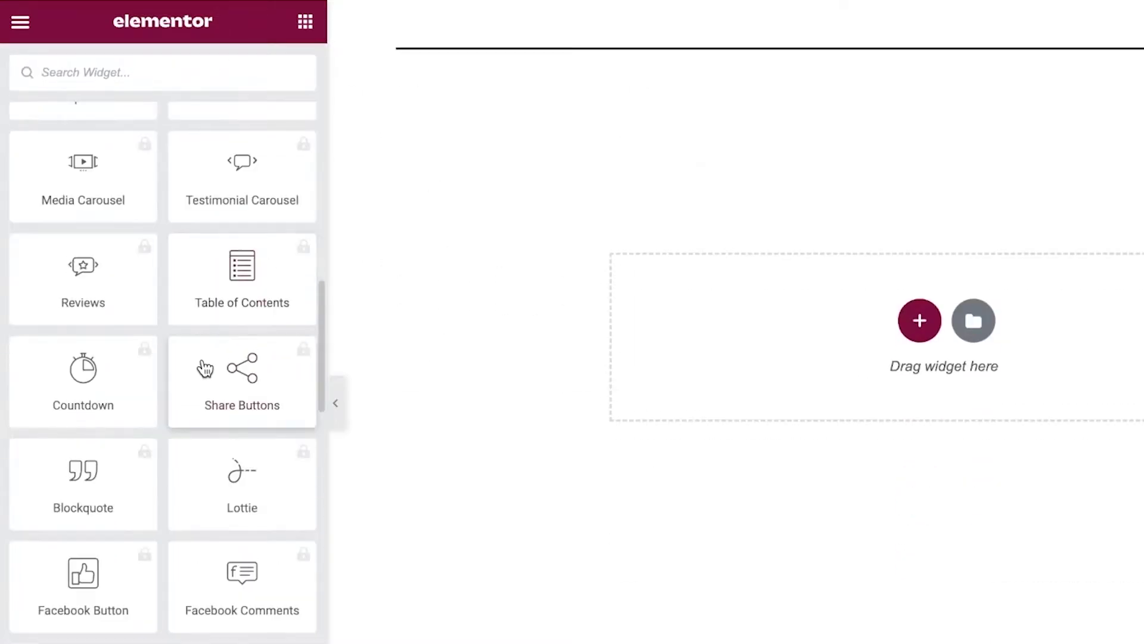
{"action": "scroll", "coordinate": [93, 607], "scroll_direction": "down", "scroll_amount": 3}
{"action": "scroll", "coordinate": [87, 514], "scroll_direction": "up", "scroll_amount": 20}
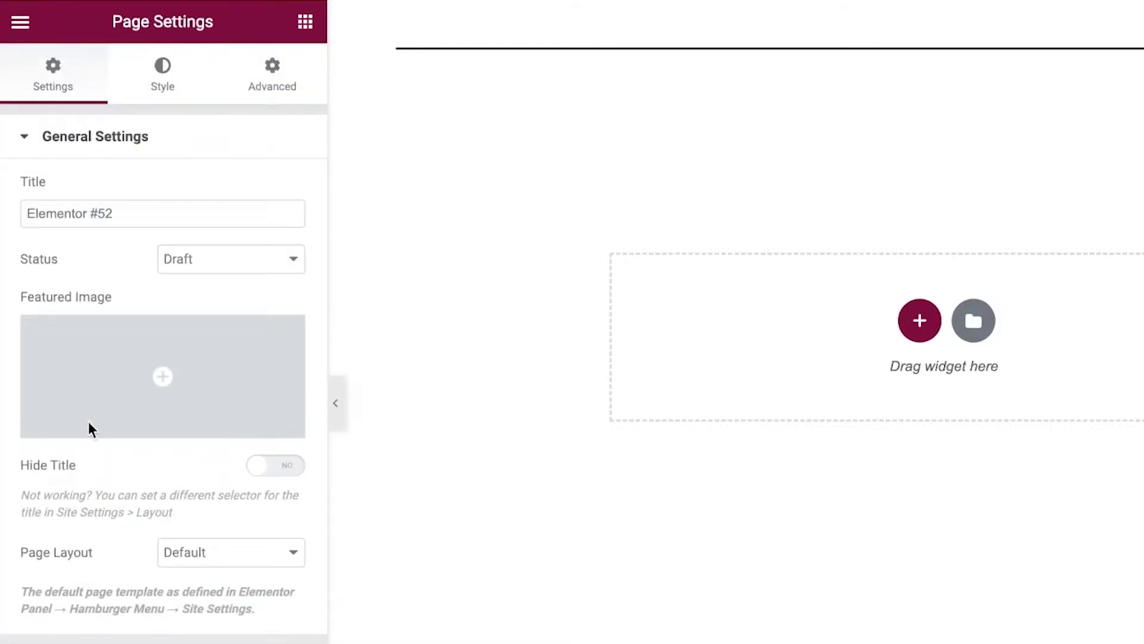
{"action": "triple_click", "coordinate": [165, 201]}
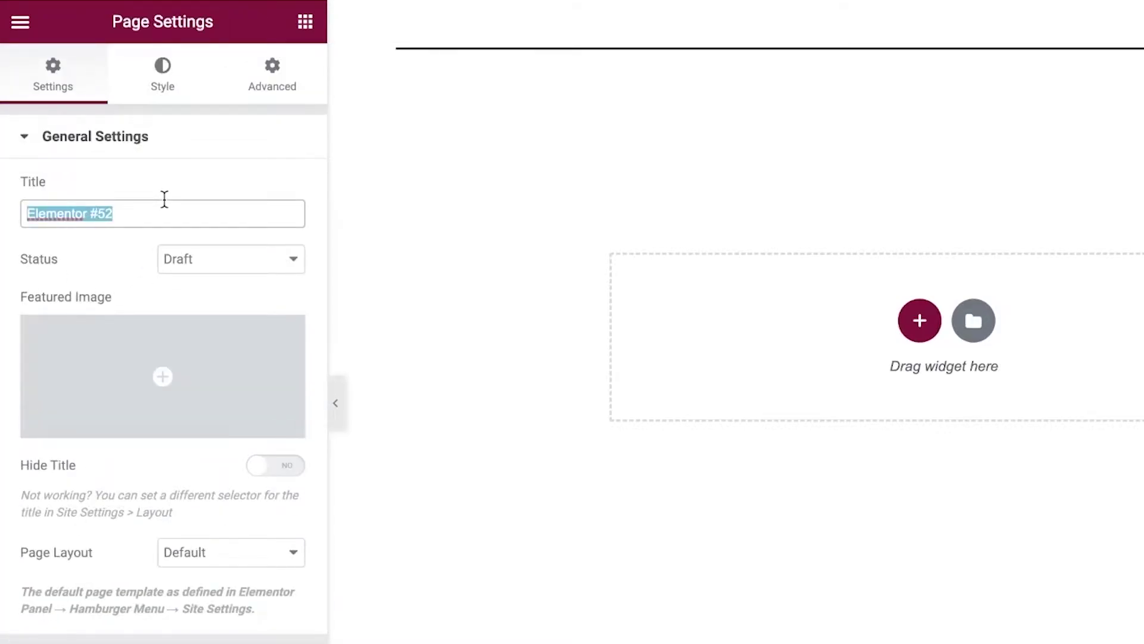
{"action": "key", "text": "BackSpace"}
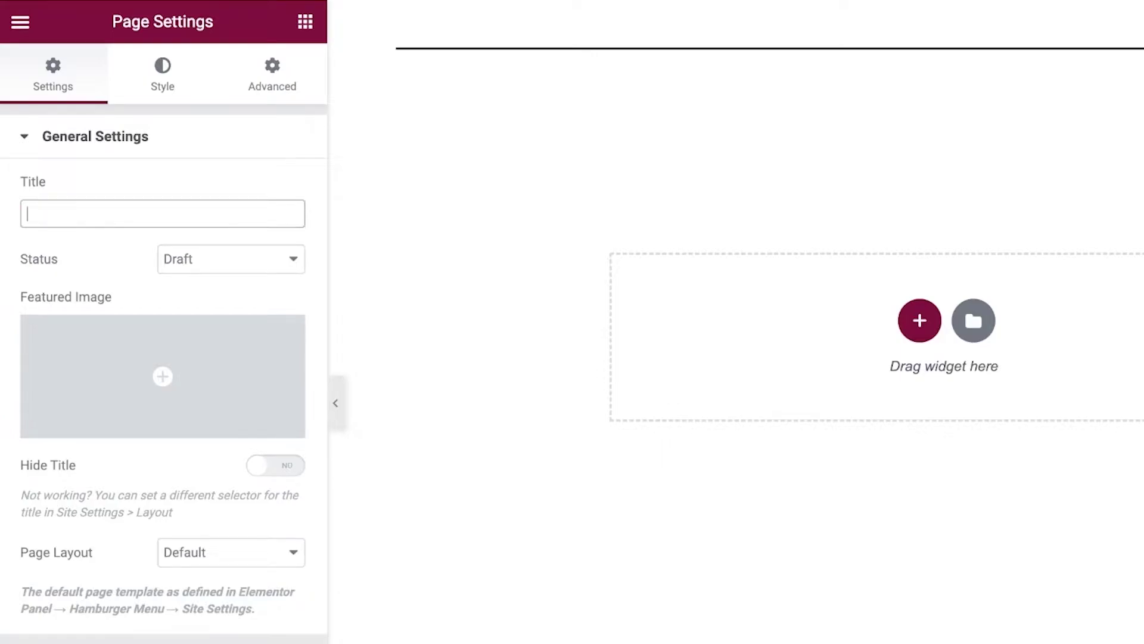
{"action": "type", "text": "All Products"}
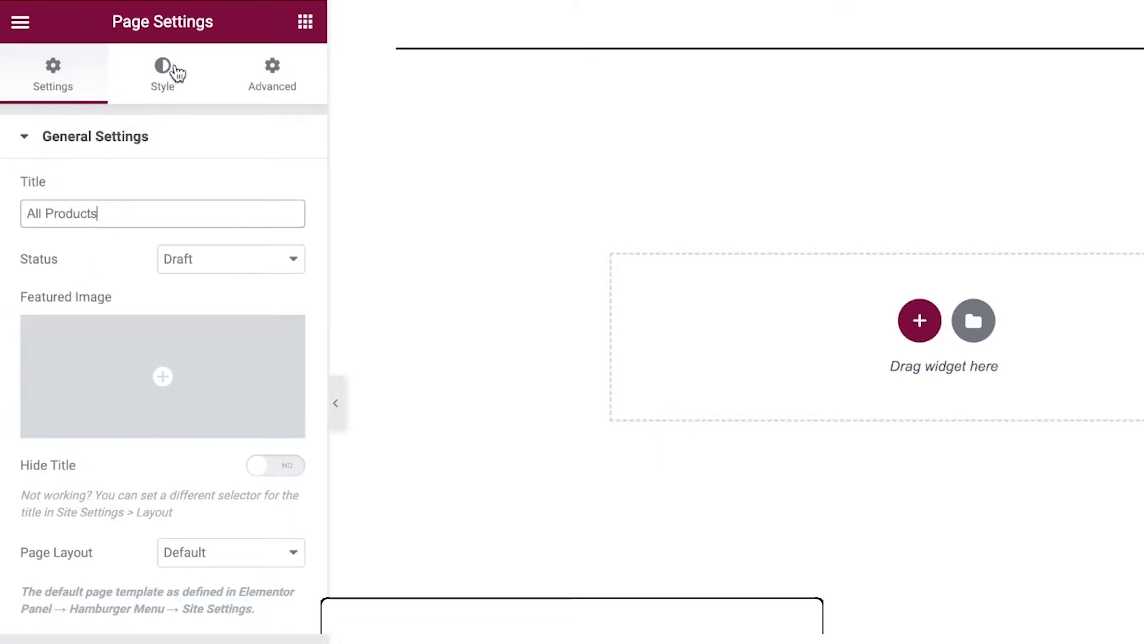
Check the page's Style and Advanced settings and the main menu, then return to the widgets
{"action": "left_click", "coordinate": [173, 72]}
{"action": "left_click", "coordinate": [72, 84]}
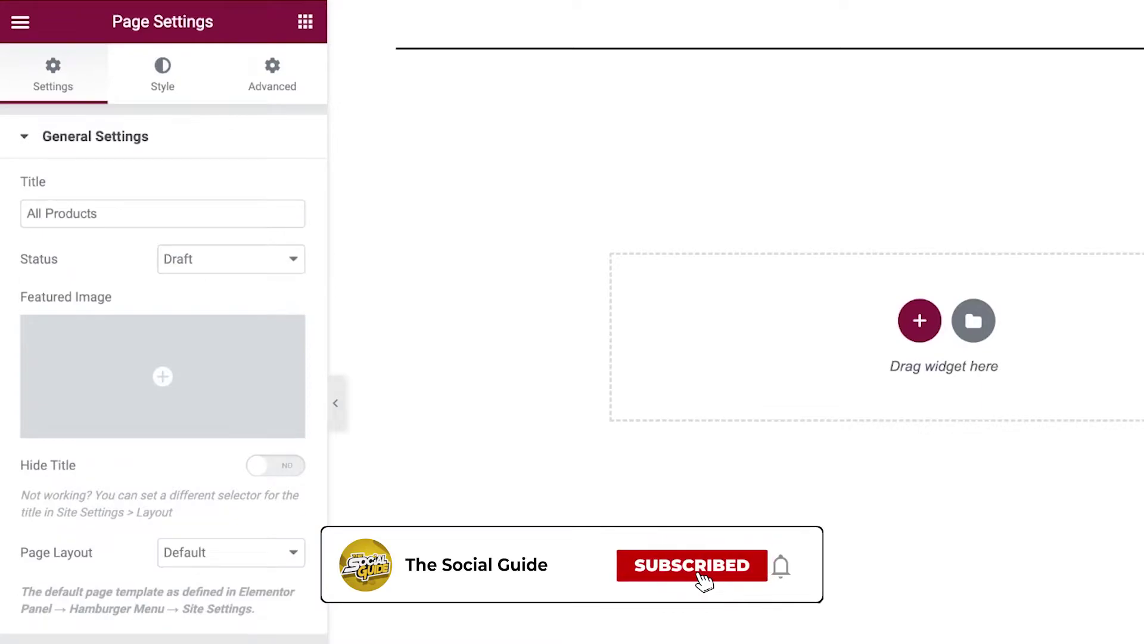
{"action": "left_click", "coordinate": [20, 22]}
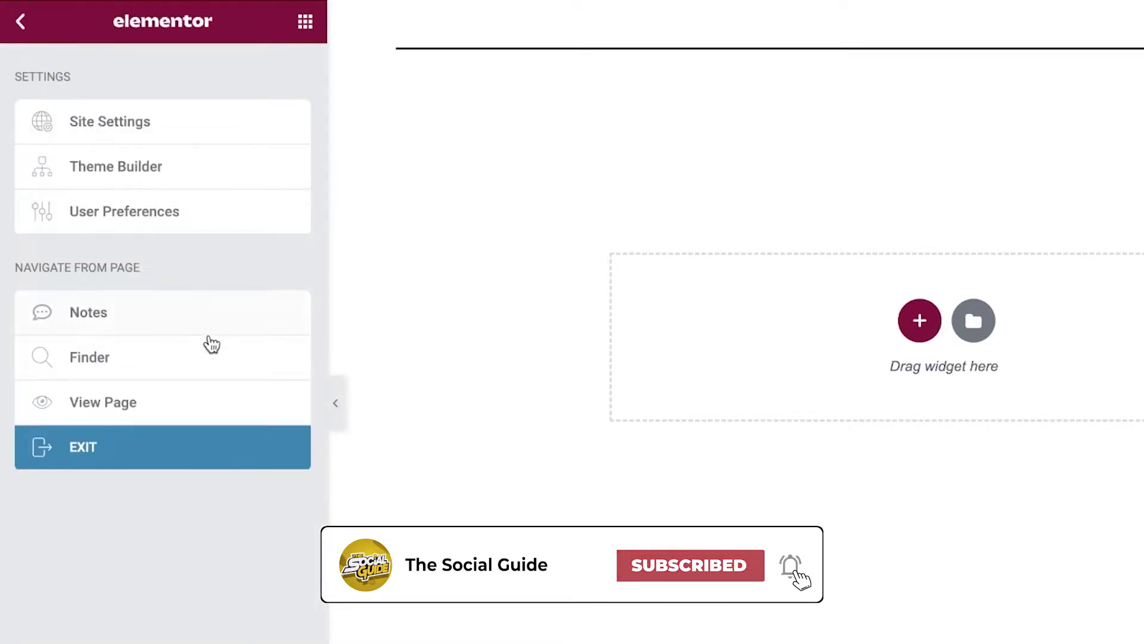
{"action": "scroll", "coordinate": [806, 256], "scroll_direction": "up", "scroll_amount": 5}
{"action": "left_click", "coordinate": [20, 22]}
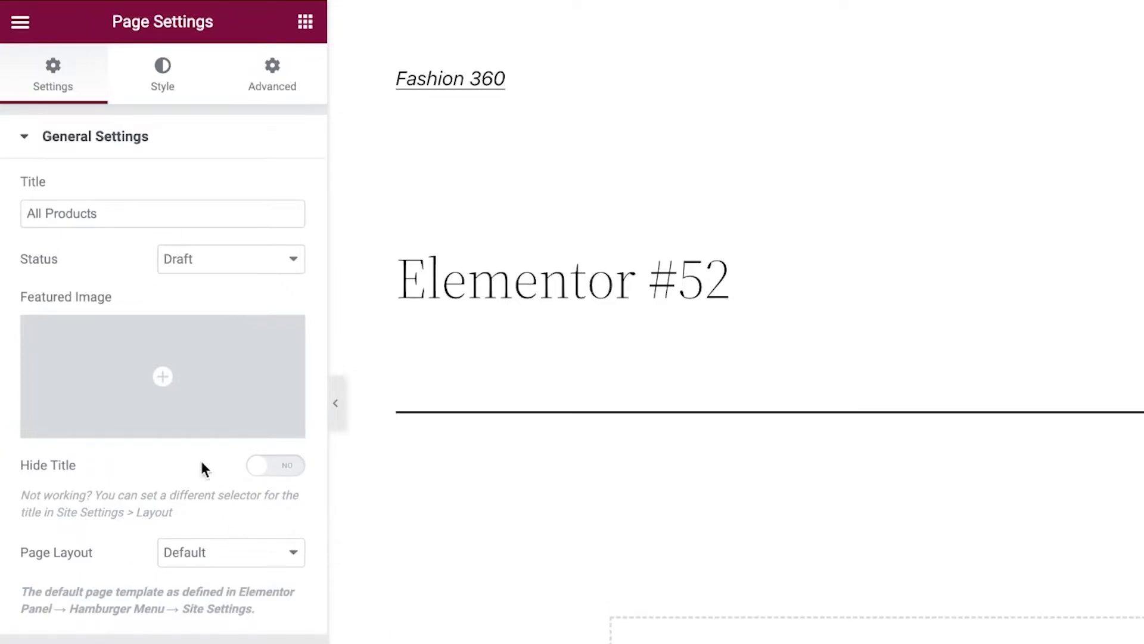
{"action": "left_click", "coordinate": [156, 92]}
{"action": "left_click", "coordinate": [253, 95]}
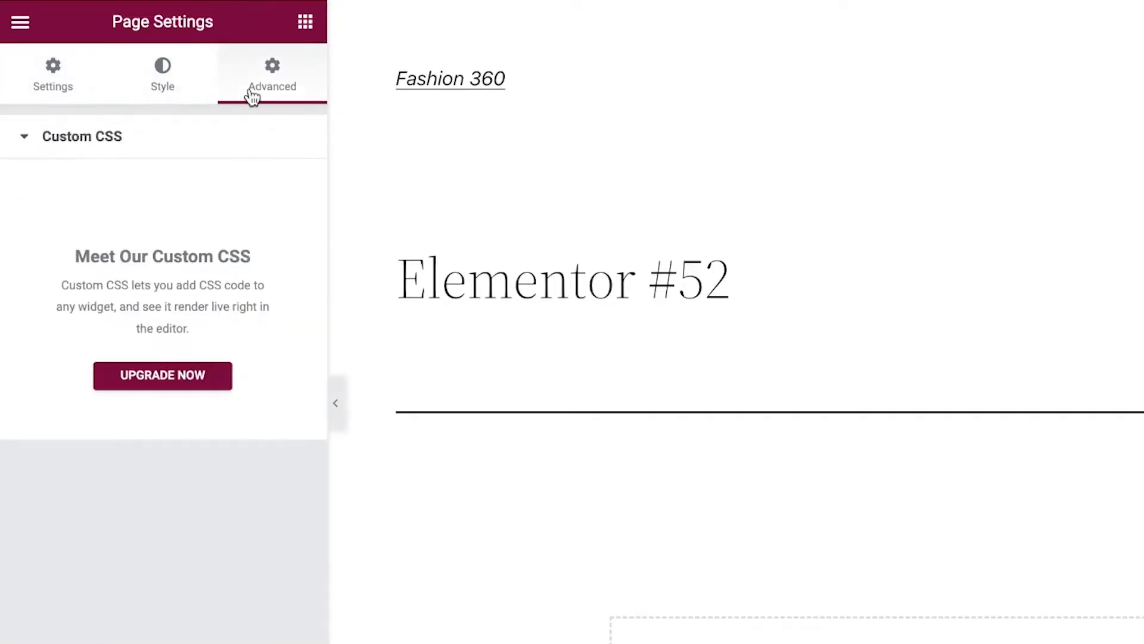
{"action": "left_click", "coordinate": [70, 87]}
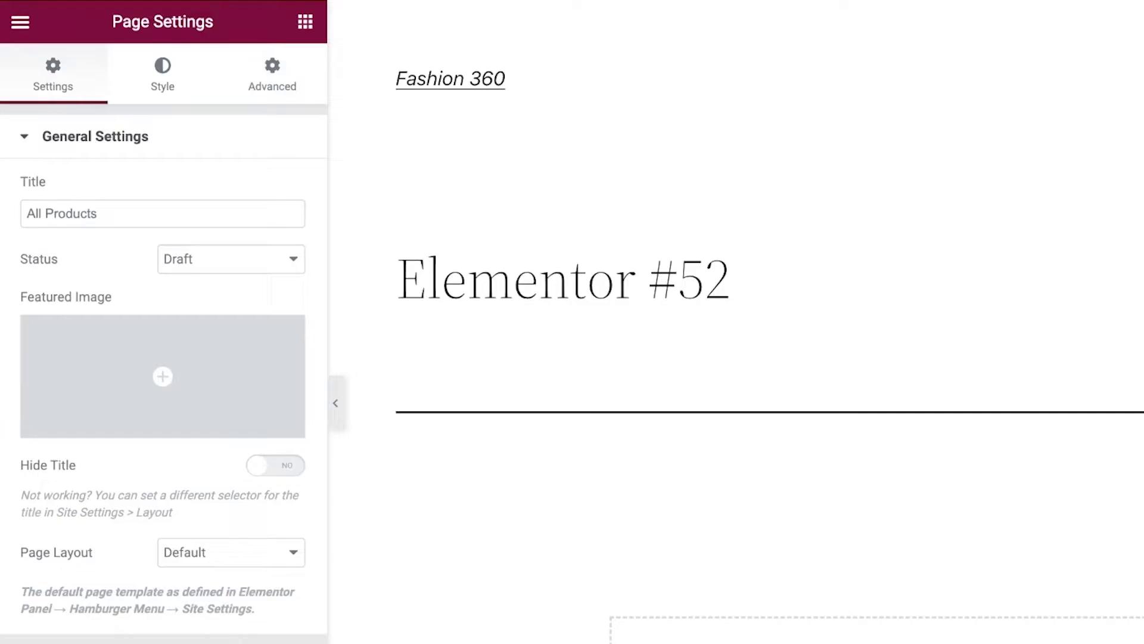
{"action": "left_click", "coordinate": [20, 22]}
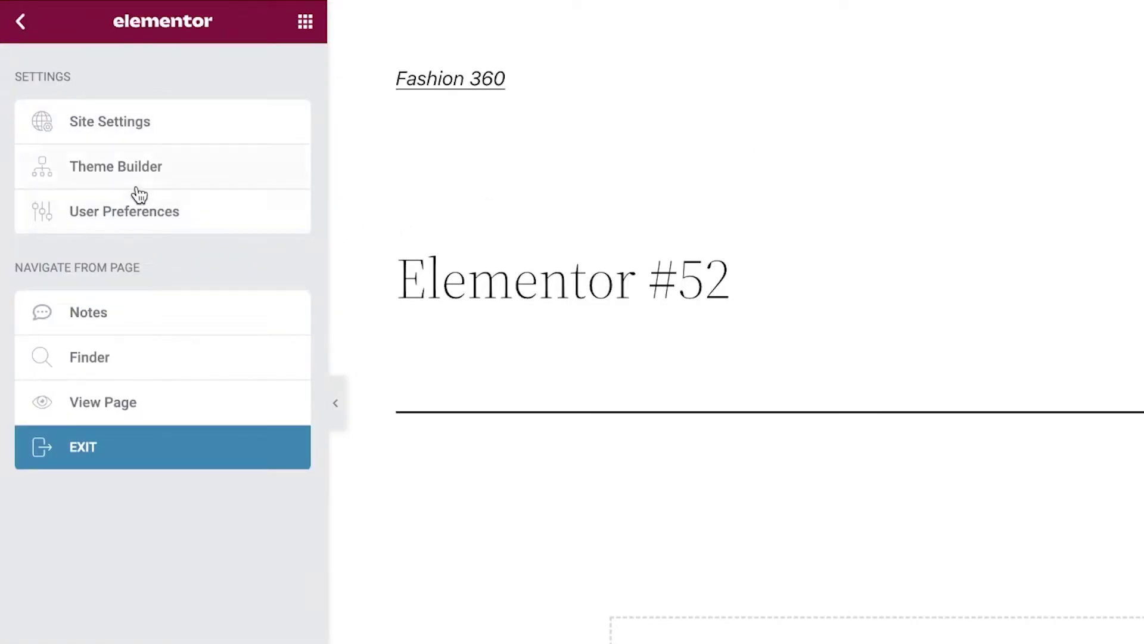
{"action": "left_click", "coordinate": [23, 24]}
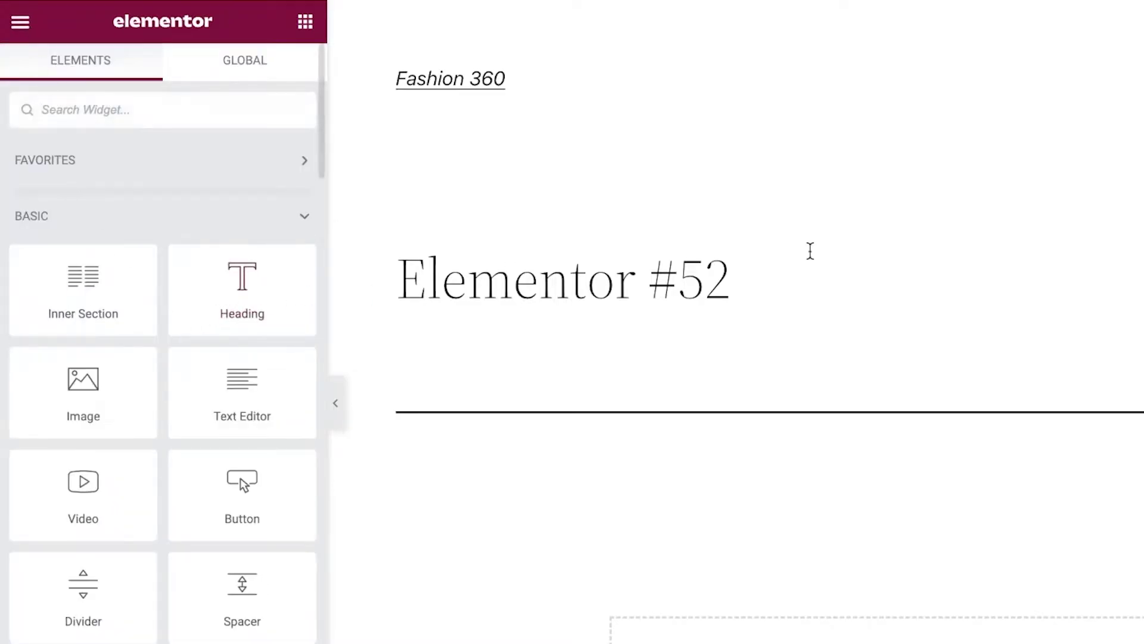
Place a Heading widget in the empty section and an Image widget below it
{"action": "scroll", "coordinate": [1137, 281], "scroll_direction": "down", "scroll_amount": 4}
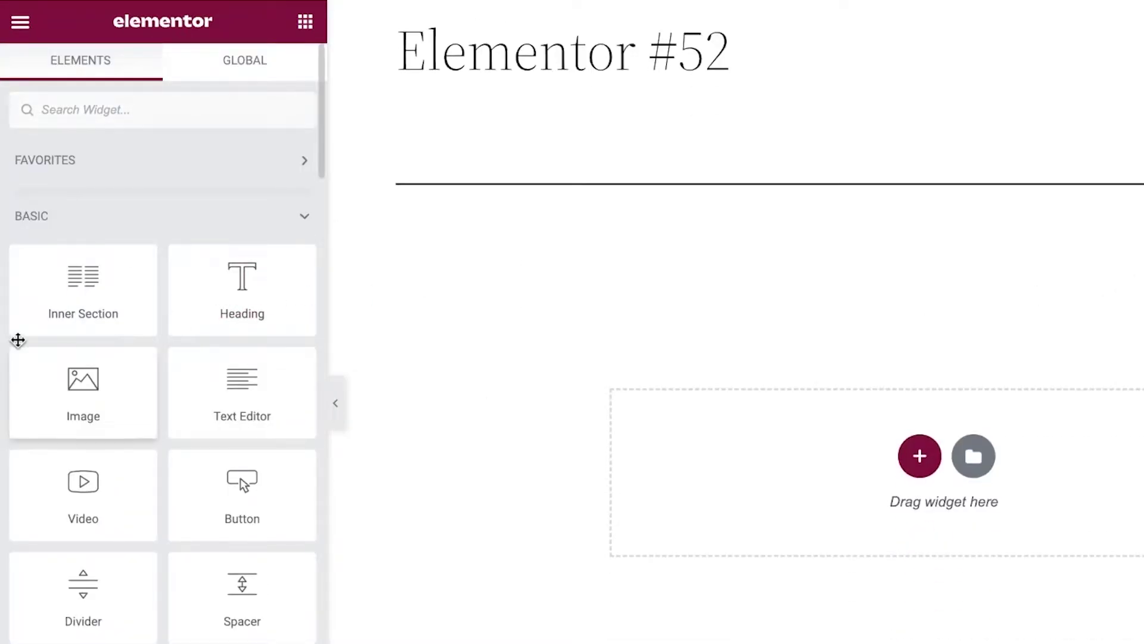
{"action": "left_click_drag", "start_coordinate": [202, 302], "coordinate": [789, 447]}
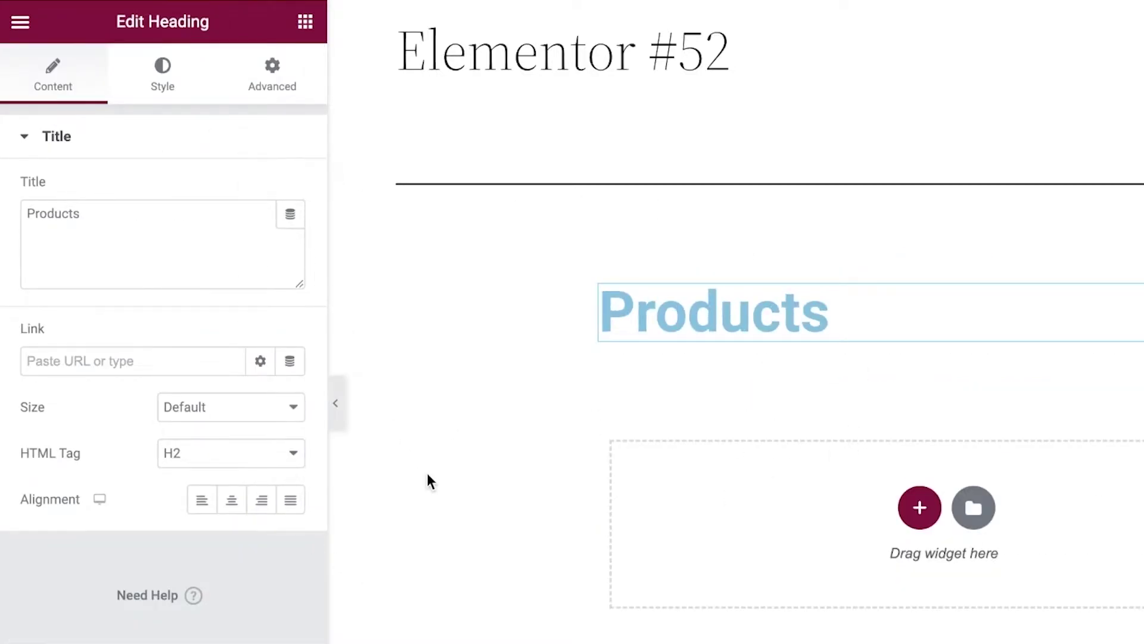
{"action": "scroll", "coordinate": [127, 356], "scroll_direction": "down", "scroll_amount": 2}
{"action": "left_click_drag", "start_coordinate": [46, 299], "coordinate": [645, 513]}
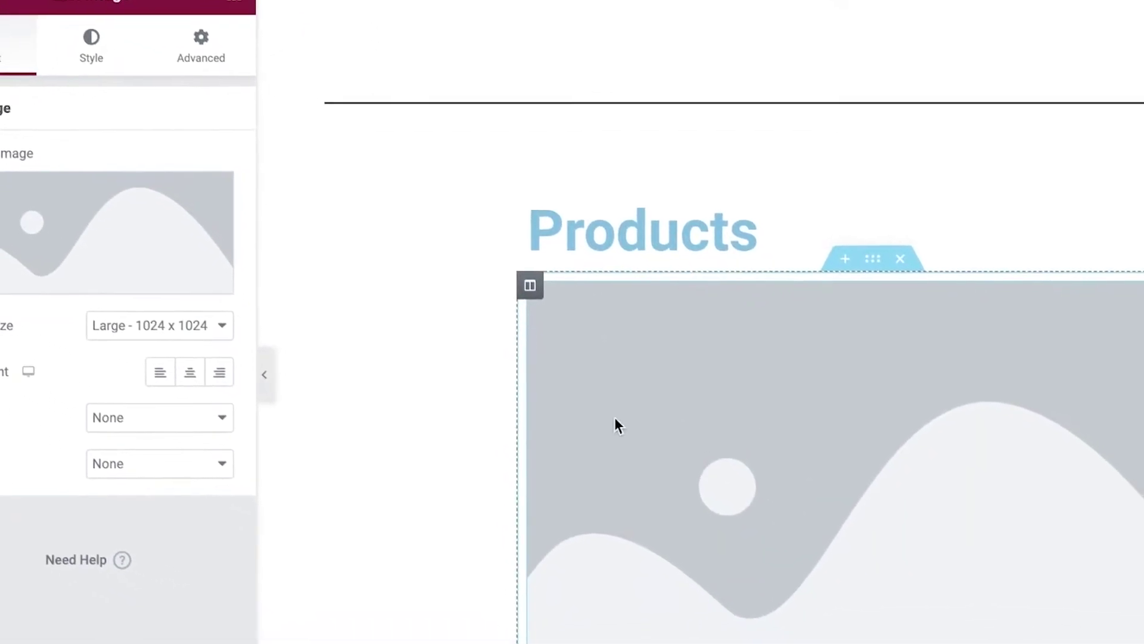
Upload the loafer shoe photo unnamed.jpg from Downloads into the Image widget
{"action": "left_click", "coordinate": [750, 402]}
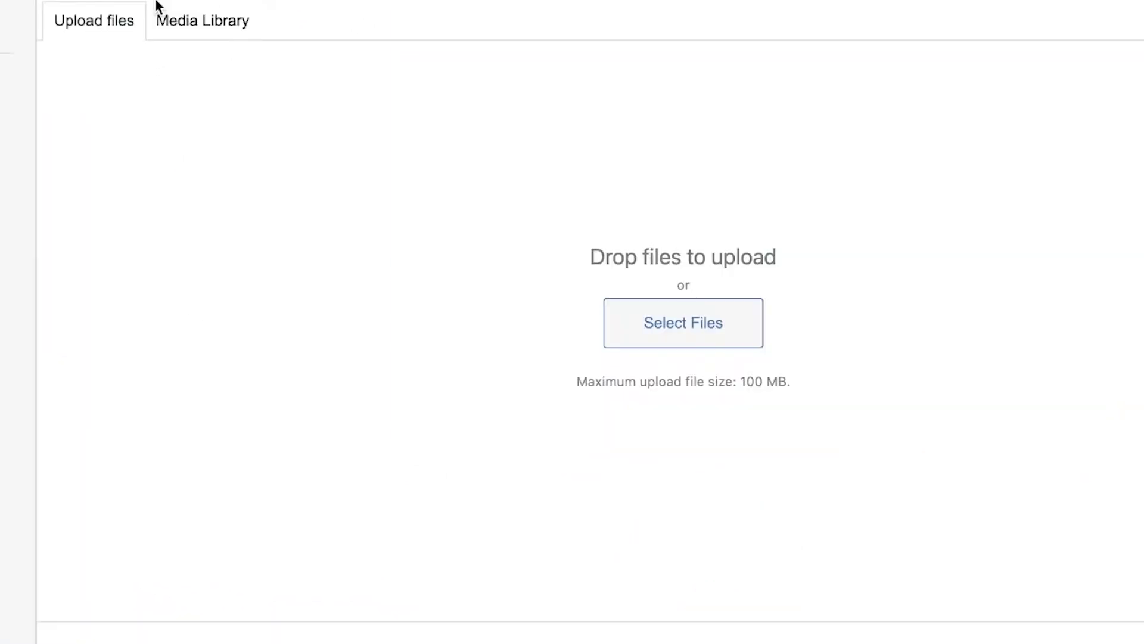
{"action": "left_click", "coordinate": [670, 327]}
{"action": "left_click", "coordinate": [177, 200]}
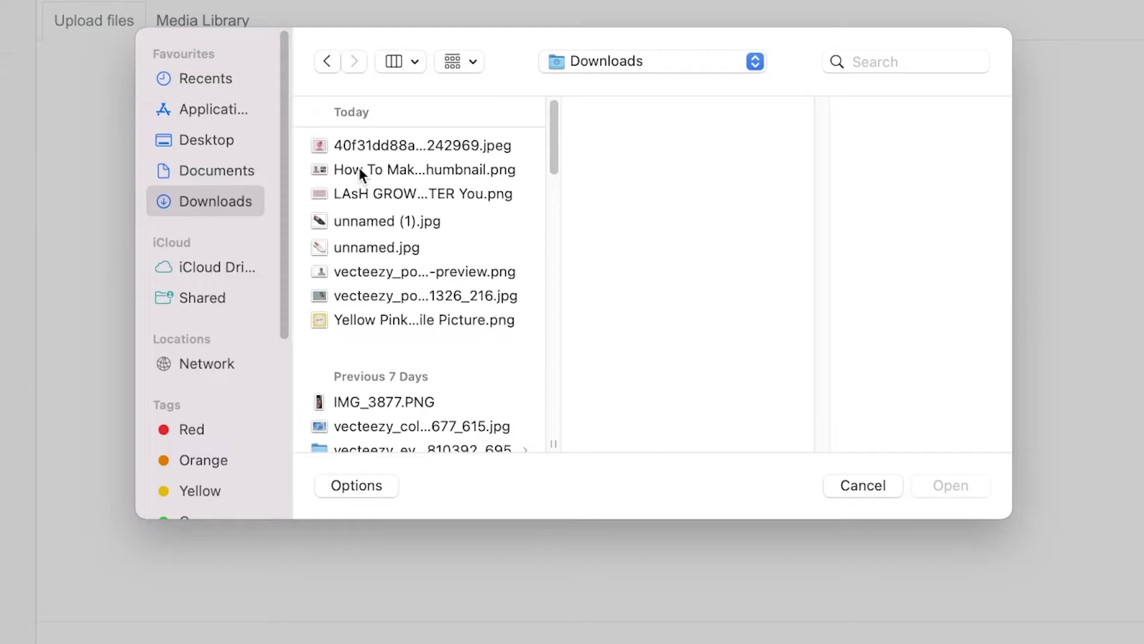
{"action": "left_click", "coordinate": [360, 170]}
{"action": "left_click", "coordinate": [366, 192]}
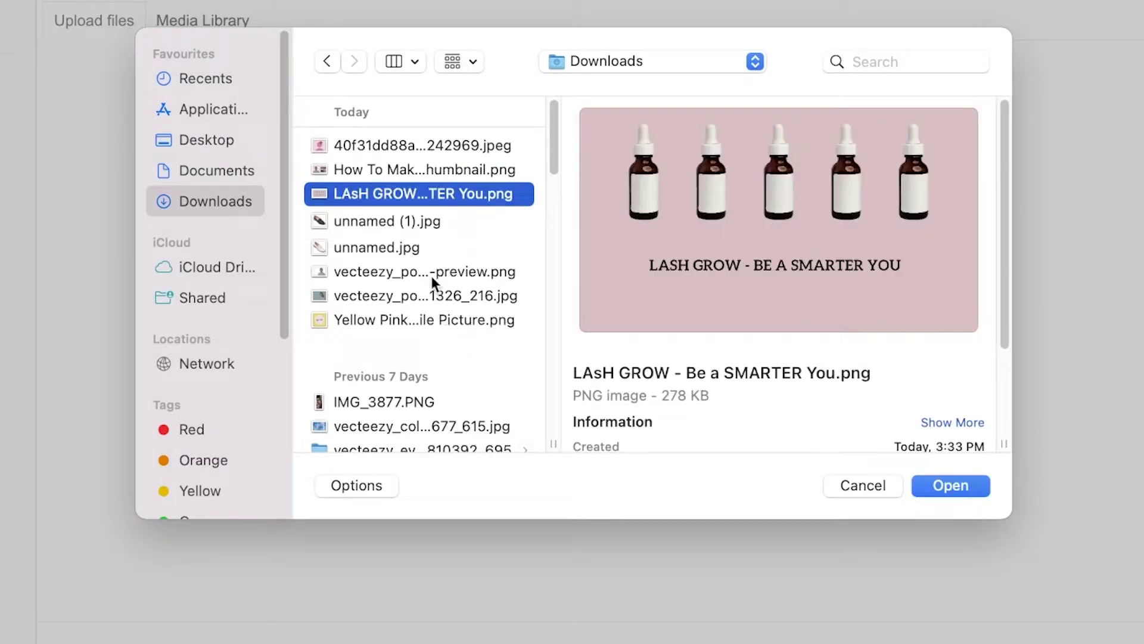
{"action": "left_click", "coordinate": [415, 251]}
{"action": "left_click", "coordinate": [952, 486]}
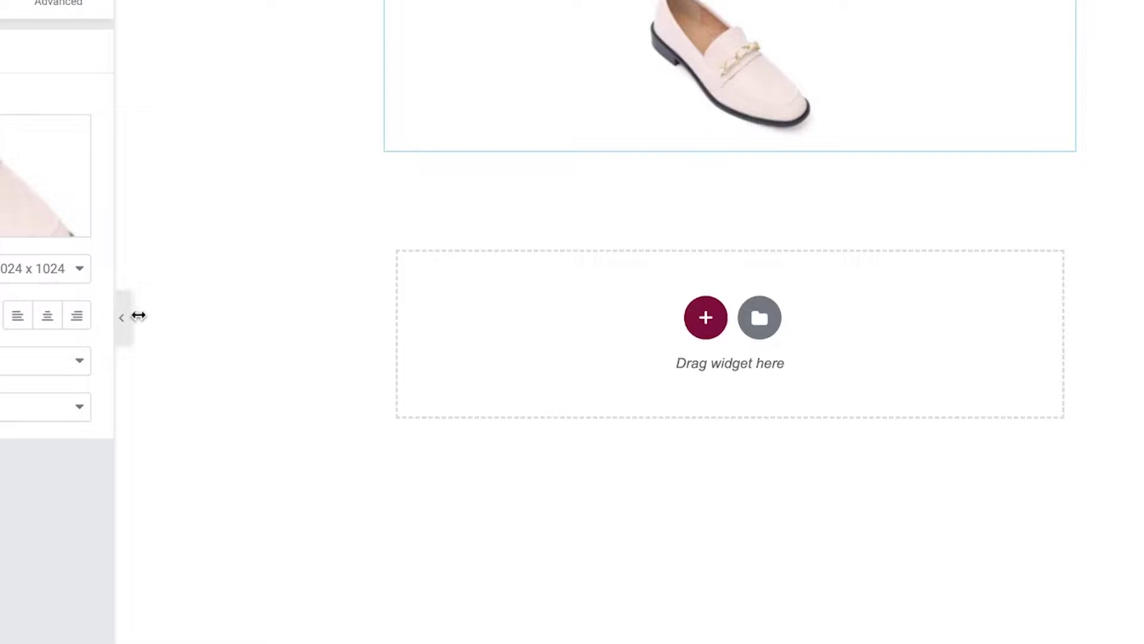
{"action": "scroll", "coordinate": [840, 189], "scroll_direction": "up", "scroll_amount": 5}
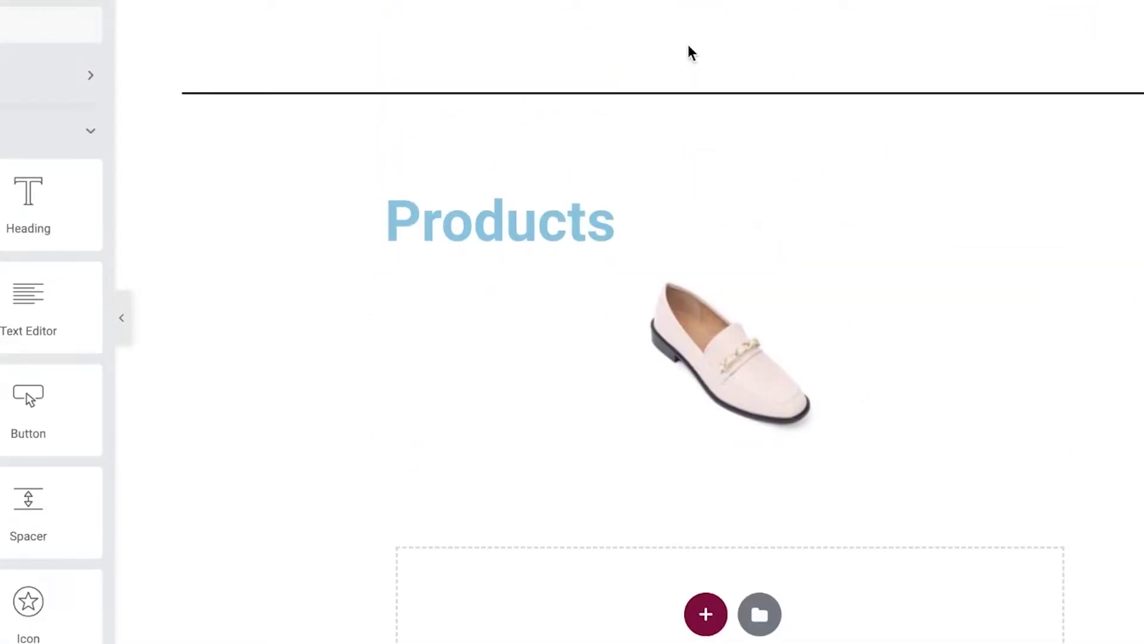
{"action": "scroll", "coordinate": [54, 298], "scroll_direction": "down", "scroll_amount": 10}
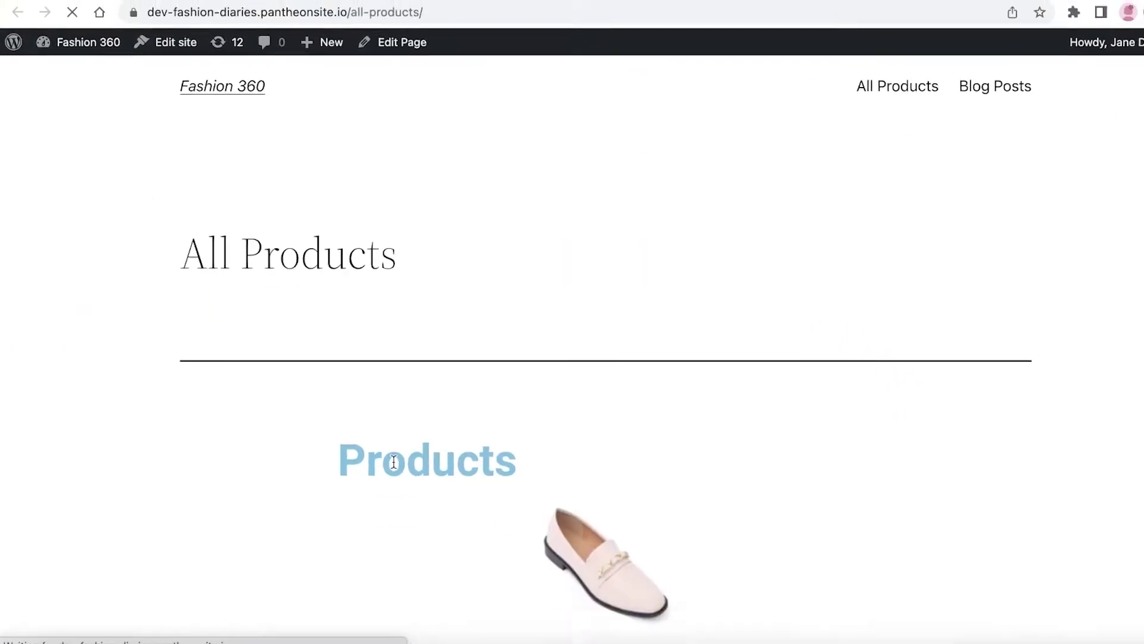
Scroll the live All Products page, visit the Fashion 360 home page, then open About WordPress
{"action": "scroll", "coordinate": [585, 306], "scroll_direction": "down", "scroll_amount": 5}
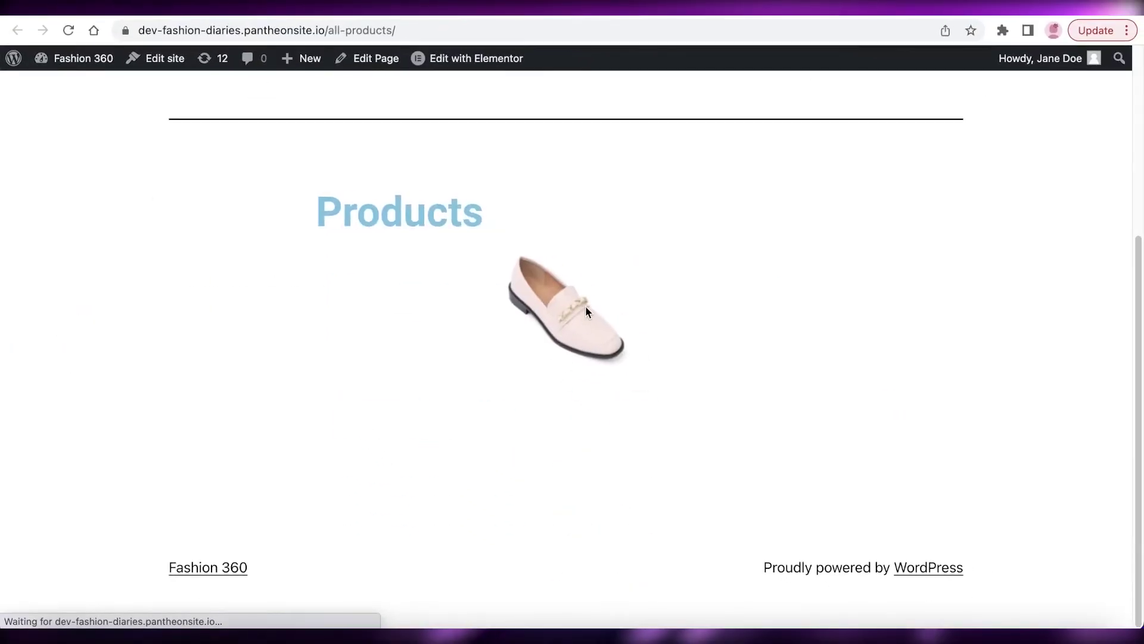
{"action": "scroll", "coordinate": [611, 309], "scroll_direction": "up", "scroll_amount": 5}
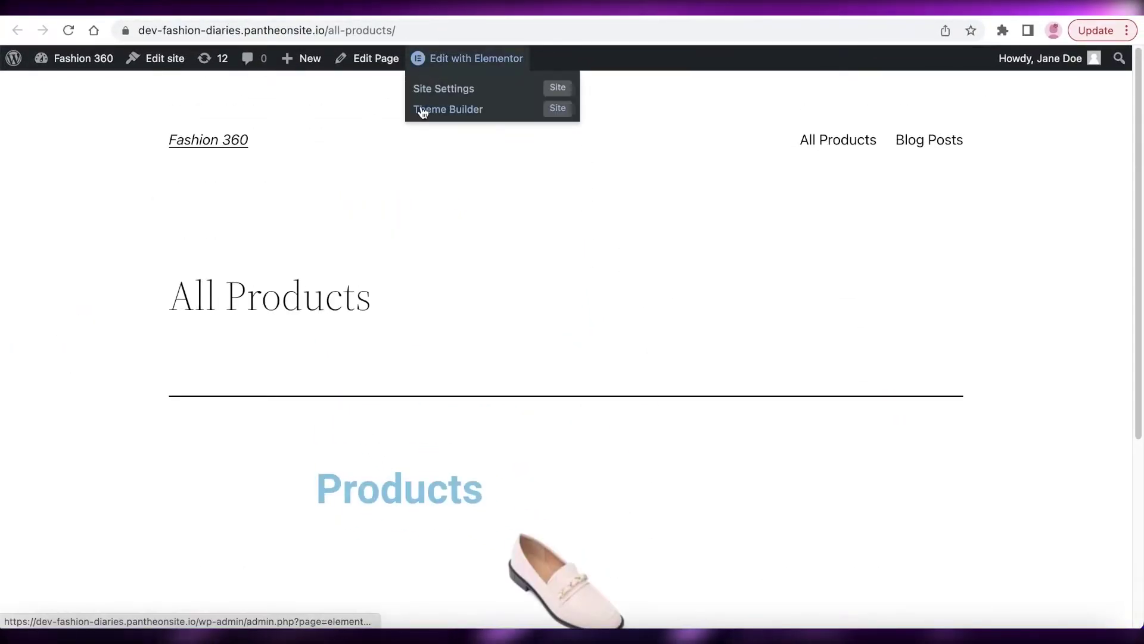
{"action": "scroll", "coordinate": [570, 322], "scroll_direction": "down", "scroll_amount": 5}
{"action": "scroll", "coordinate": [577, 358], "scroll_direction": "up", "scroll_amount": 5}
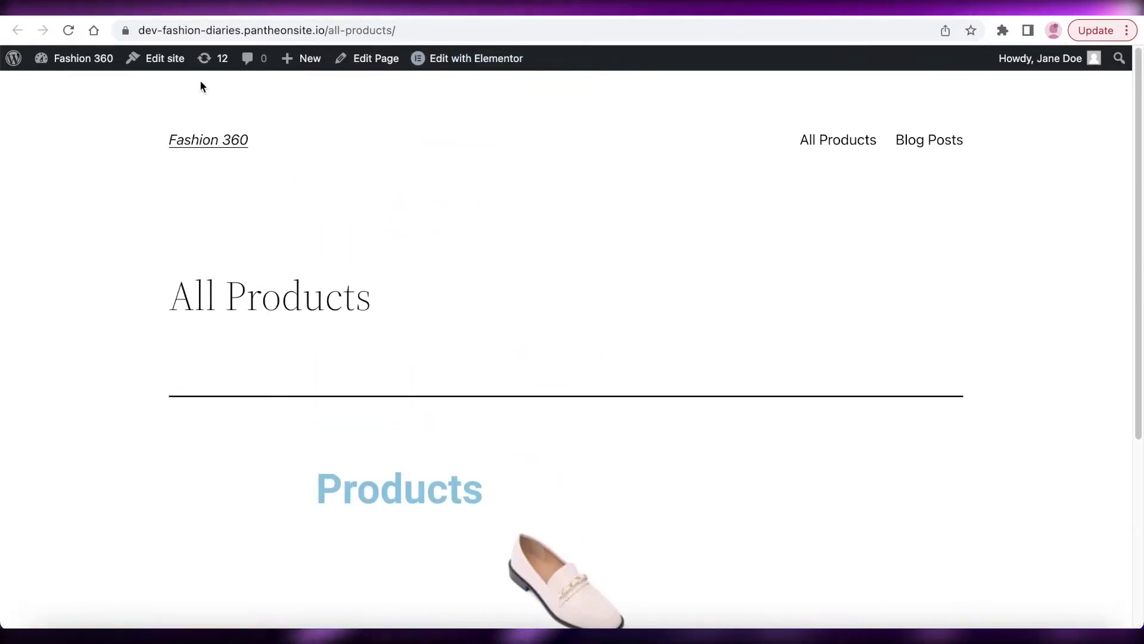
{"action": "left_click", "coordinate": [194, 143]}
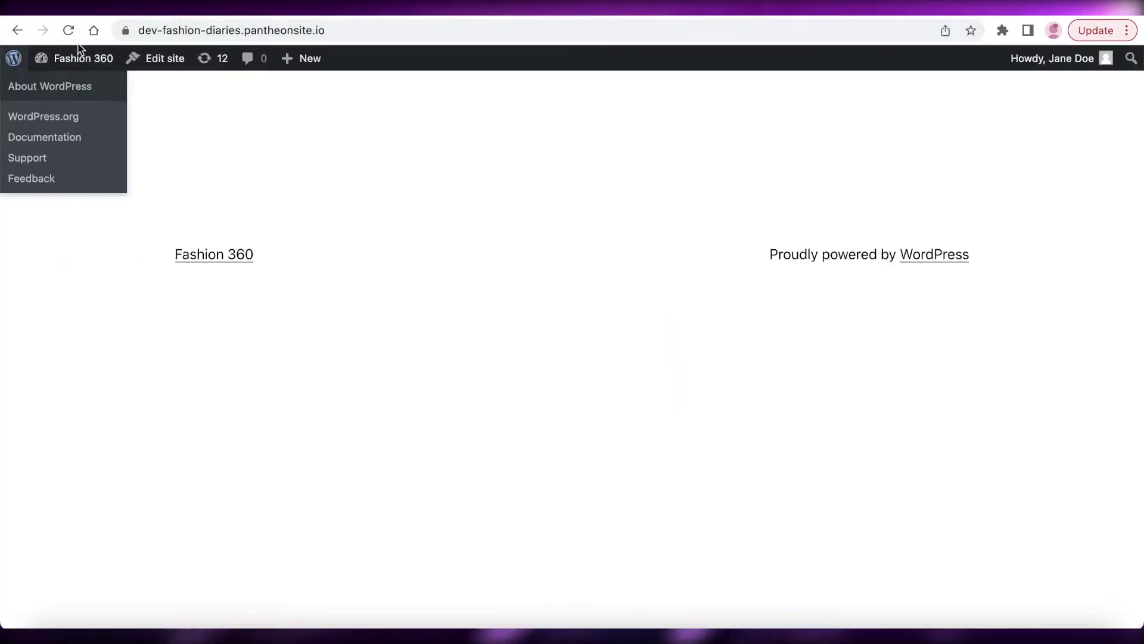
{"action": "left_click", "coordinate": [14, 57]}
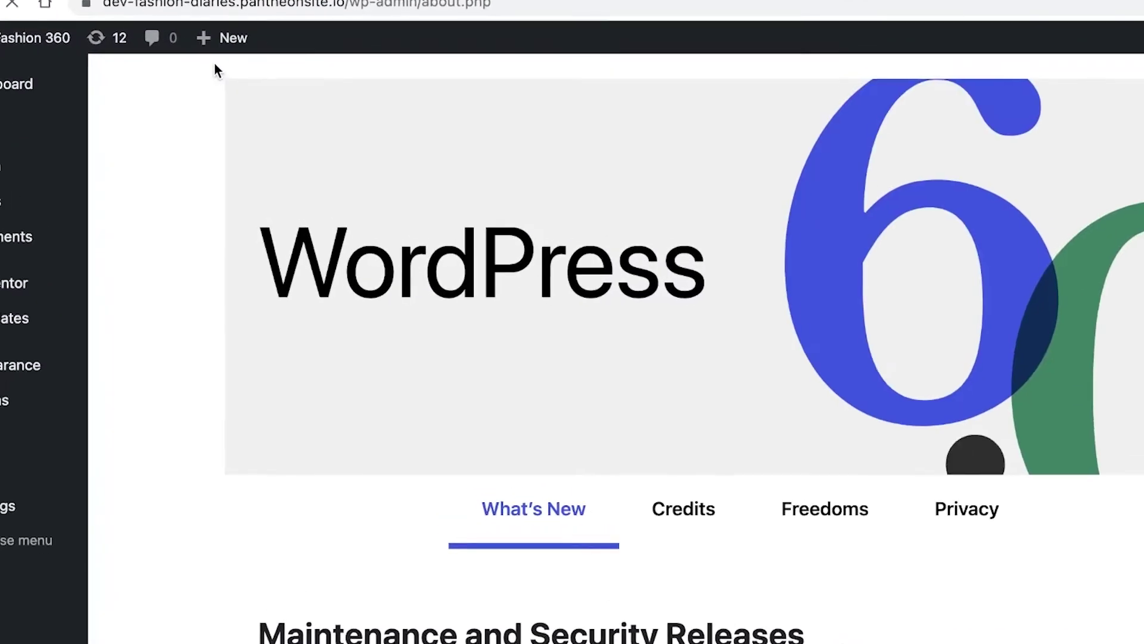
{"action": "mouse_move", "coordinate": [317, 47]}
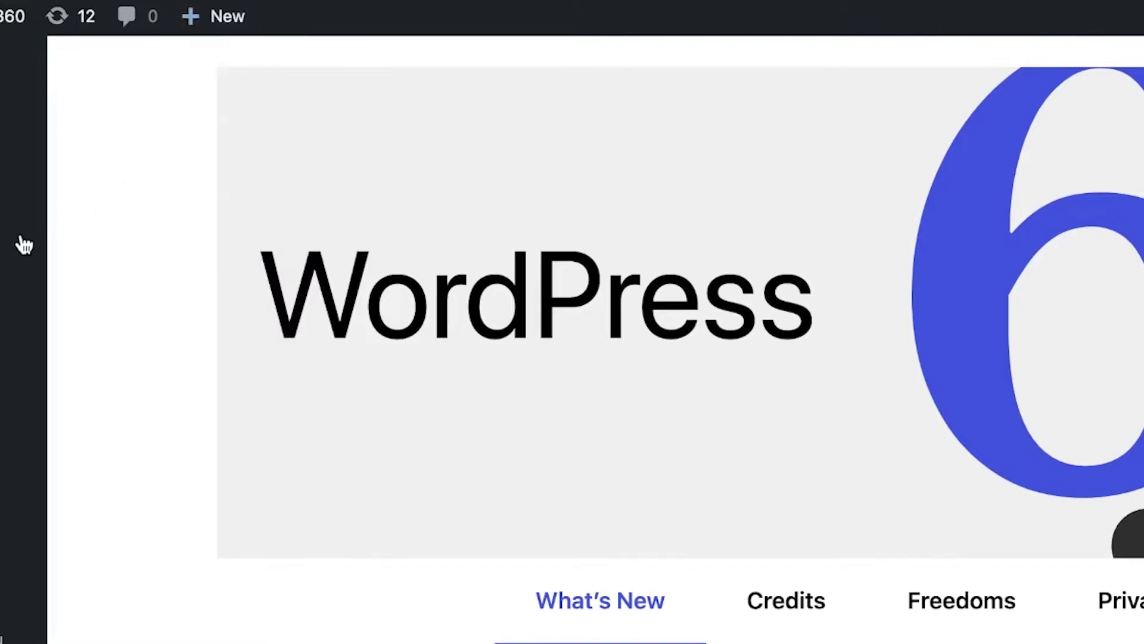
From the Pages list, add a new page and launch it in Elementor as Elementor #58
{"action": "left_click", "coordinate": [23, 219]}
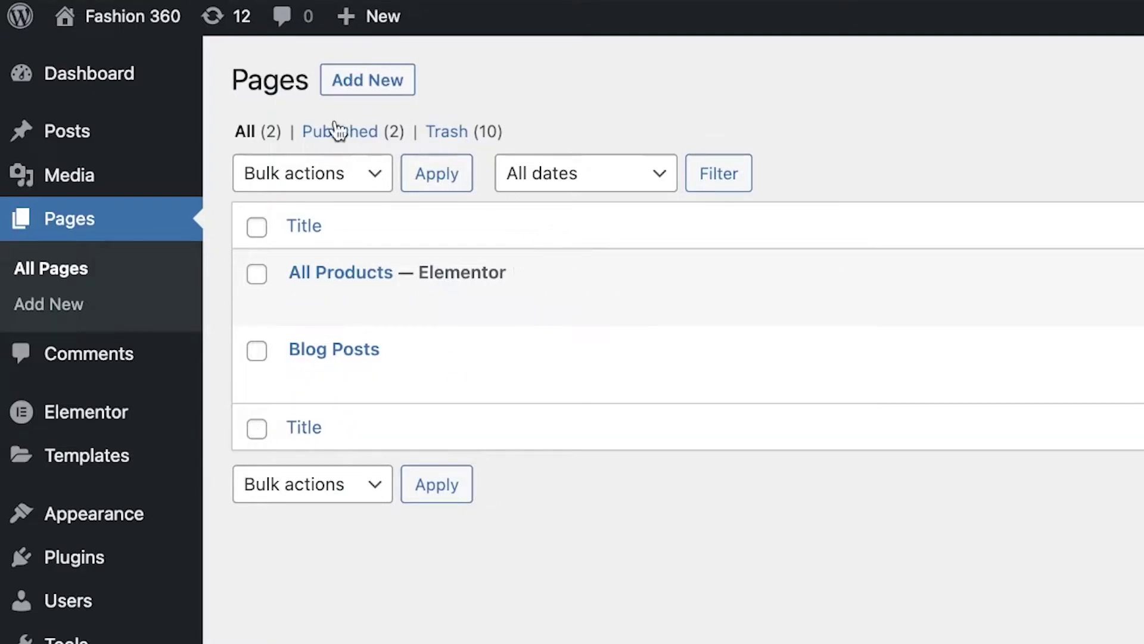
{"action": "left_click", "coordinate": [398, 80]}
{"action": "left_click", "coordinate": [574, 37]}
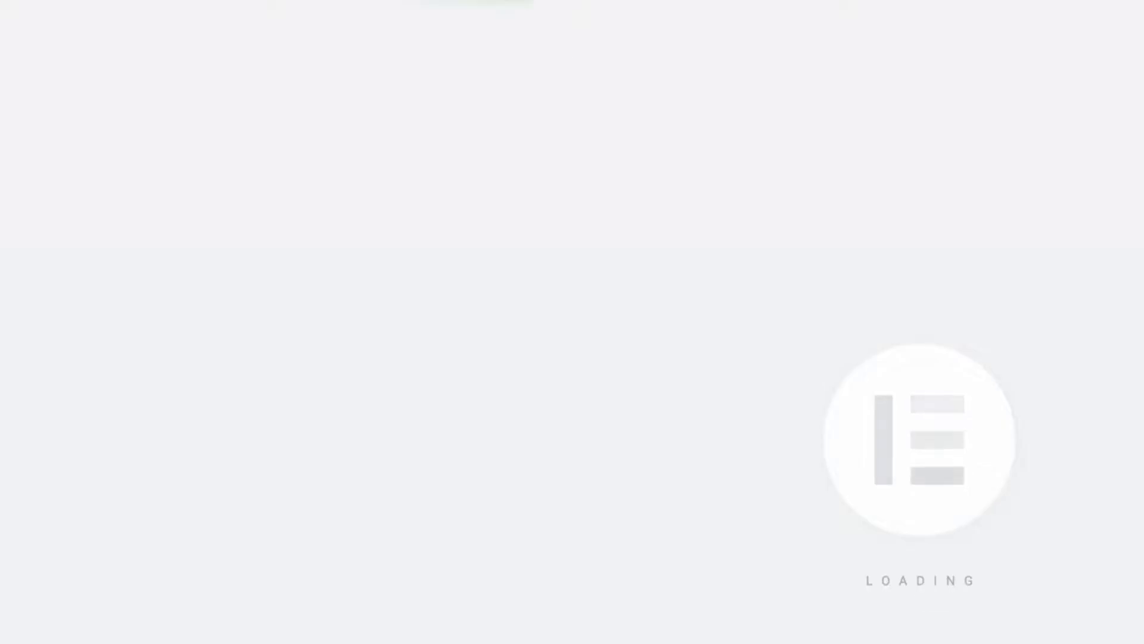
Scroll the Elementor #58 widget panel back up to the Basic widgets
{"action": "scroll", "coordinate": [191, 357], "scroll_direction": "down", "scroll_amount": 10}
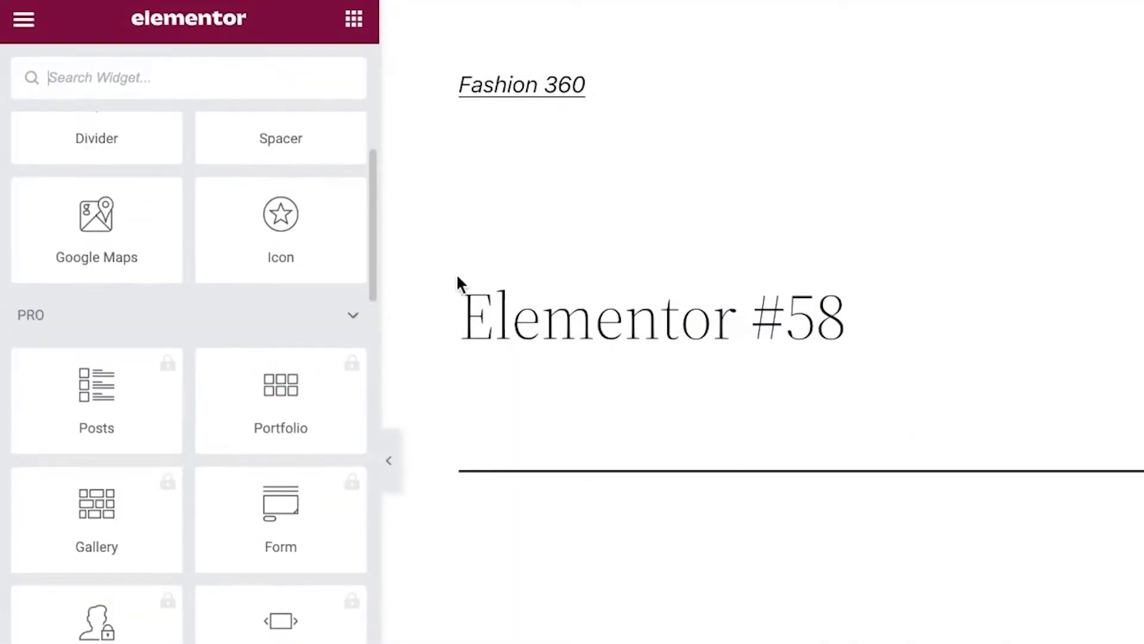
{"action": "scroll", "coordinate": [821, 380], "scroll_direction": "down", "scroll_amount": 5}
{"action": "scroll", "coordinate": [821, 379], "scroll_direction": "up", "scroll_amount": 4}
{"action": "scroll", "coordinate": [247, 217], "scroll_direction": "down", "scroll_amount": 6}
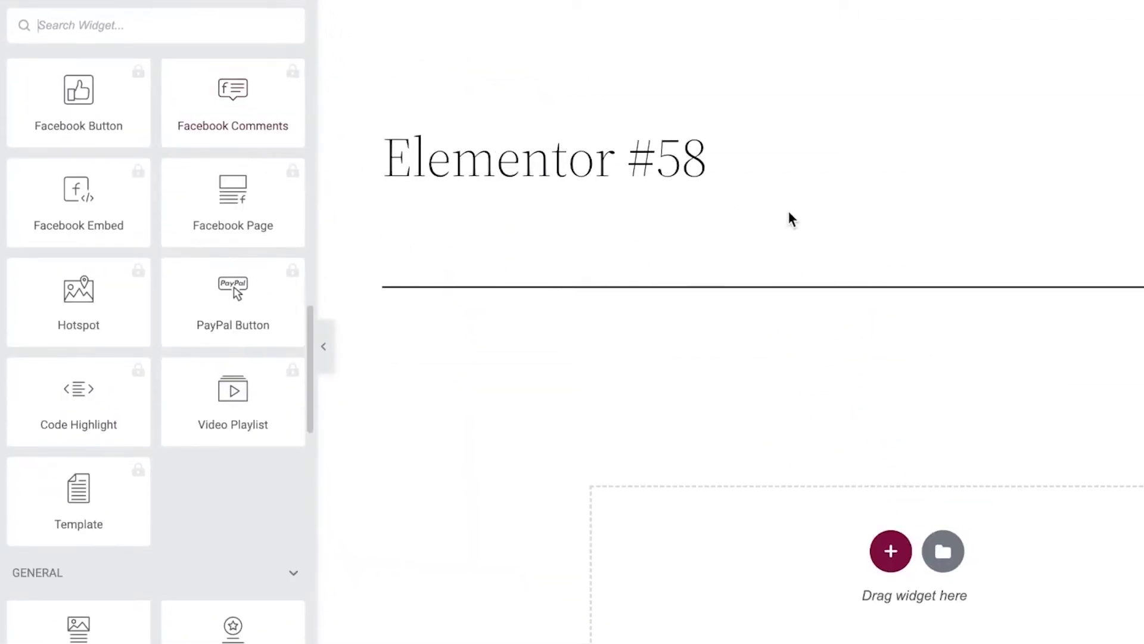
{"action": "scroll", "coordinate": [793, 227], "scroll_direction": "down", "scroll_amount": 5}
{"action": "scroll", "coordinate": [187, 444], "scroll_direction": "down", "scroll_amount": 15}
{"action": "scroll", "coordinate": [120, 257], "scroll_direction": "up", "scroll_amount": 20}
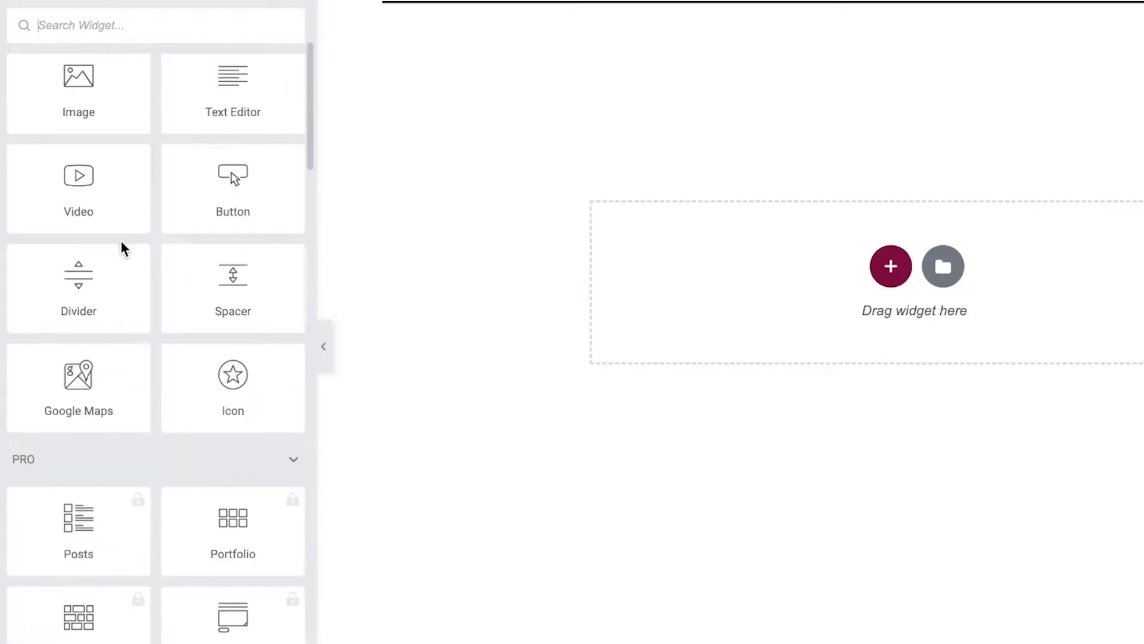
{"action": "scroll", "coordinate": [122, 247], "scroll_direction": "up", "scroll_amount": 4}
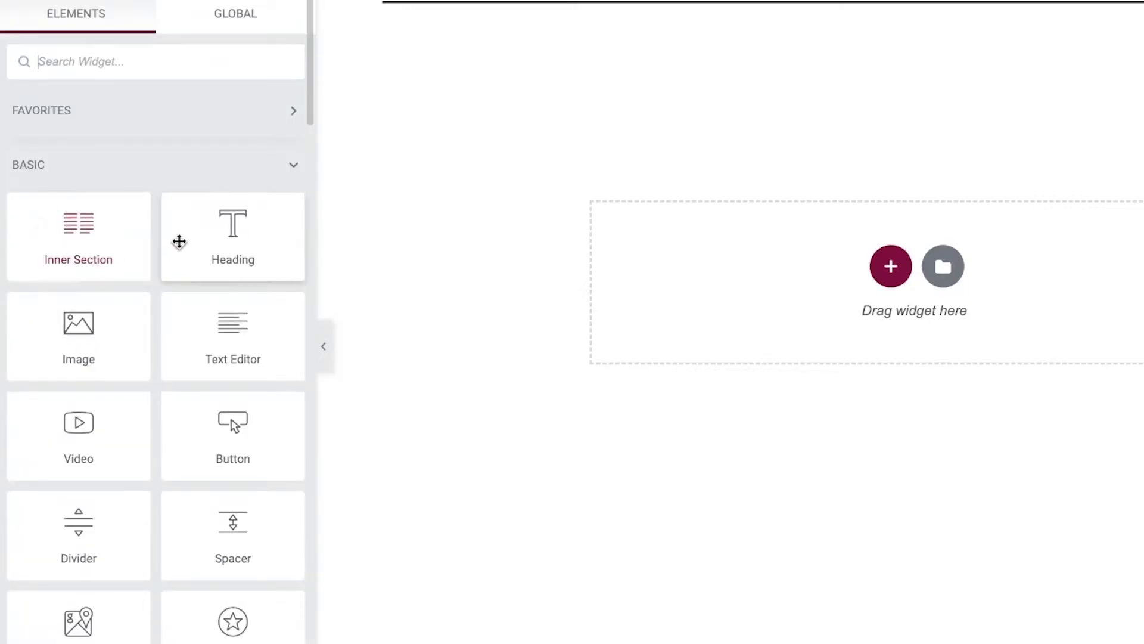
{"action": "scroll", "coordinate": [493, 235], "scroll_direction": "up", "scroll_amount": 5}
{"action": "scroll", "coordinate": [494, 235], "scroll_direction": "down", "scroll_amount": 4}
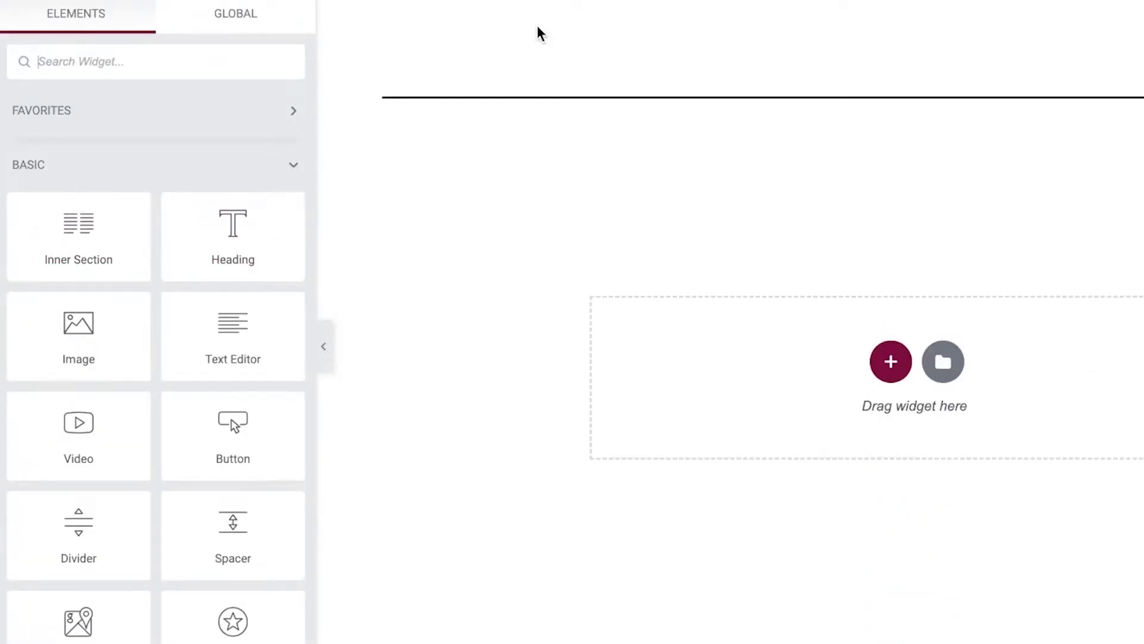
{"action": "scroll", "coordinate": [536, 77], "scroll_direction": "up", "scroll_amount": 2}
Replace the placeholder heading text with 'Black Braided Loafers'
{"action": "scroll", "coordinate": [536, 77], "scroll_direction": "down", "scroll_amount": 3}
{"action": "left_click_drag", "start_coordinate": [203, 251], "coordinate": [737, 306]}
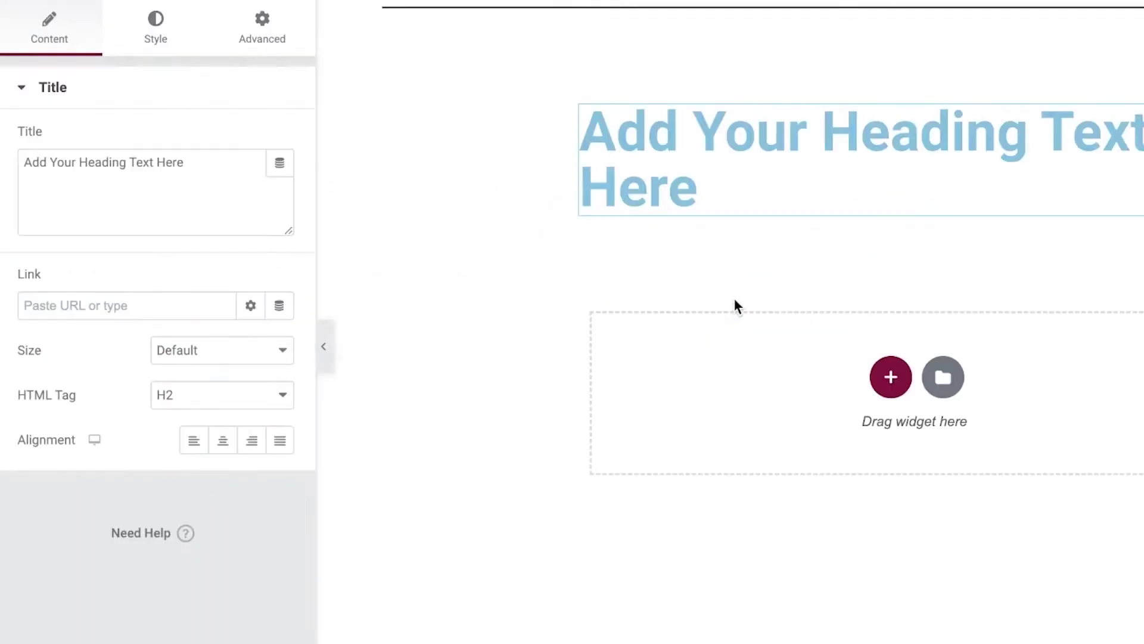
{"action": "triple_click", "coordinate": [820, 148]}
{"action": "type", "text": "Black Braided Loafers"}
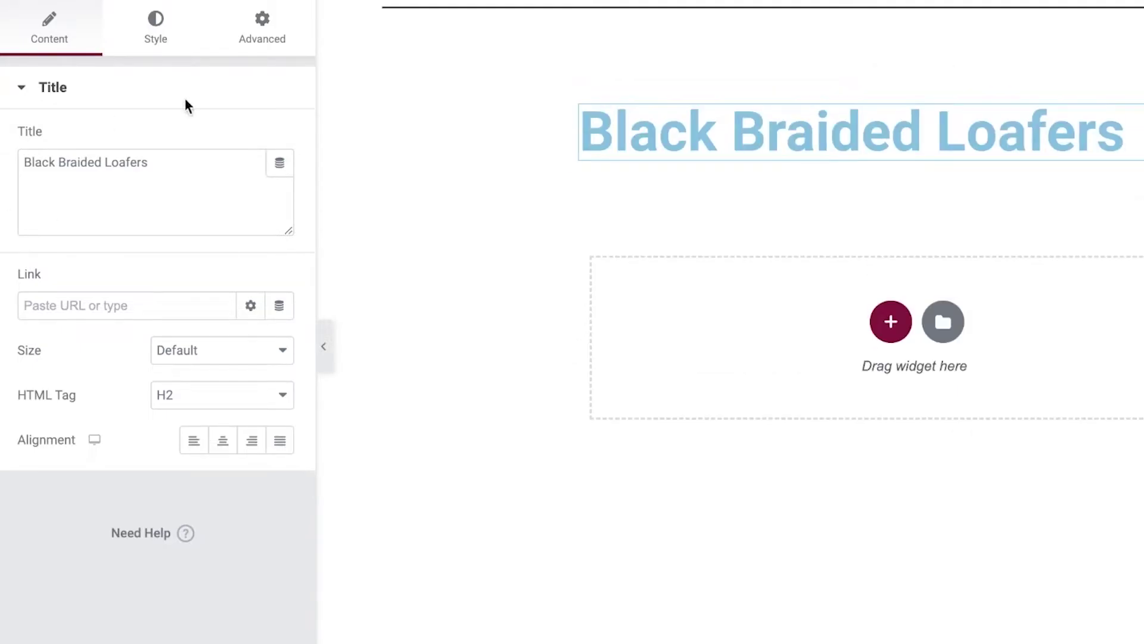
Set the heading Size to Large after trying Small and Medium
{"action": "left_click", "coordinate": [192, 350]}
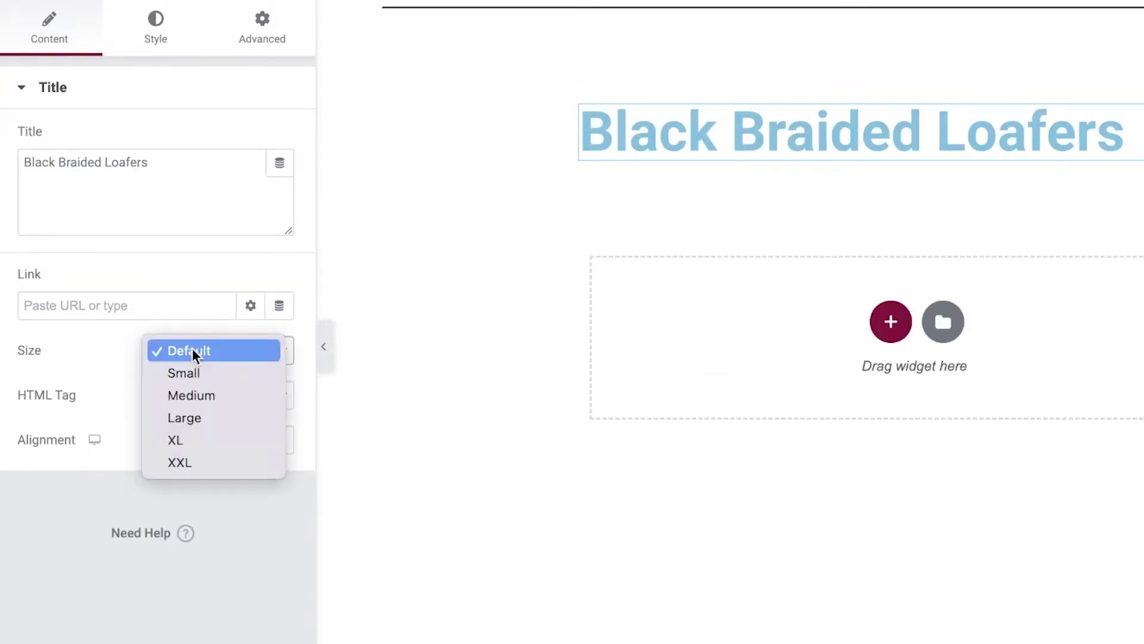
{"action": "left_click", "coordinate": [195, 372]}
{"action": "left_click", "coordinate": [208, 351]}
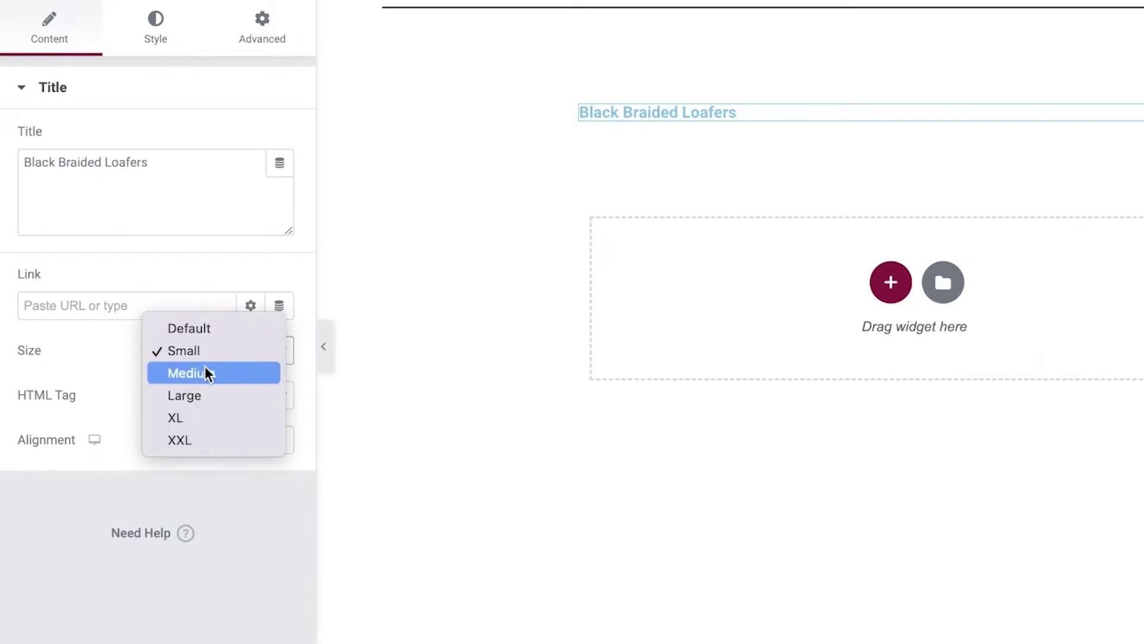
{"action": "left_click", "coordinate": [207, 373]}
{"action": "left_click", "coordinate": [220, 354]}
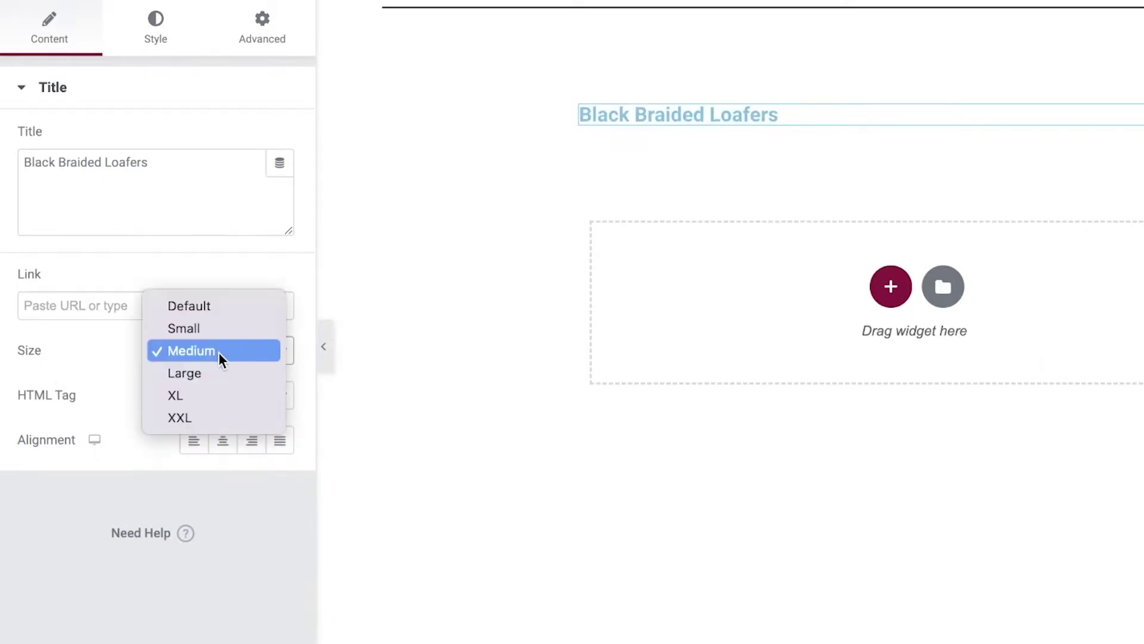
{"action": "left_click", "coordinate": [177, 381]}
Set the heading's text colour to black (#000000) in the Style tab
{"action": "left_click", "coordinate": [160, 23]}
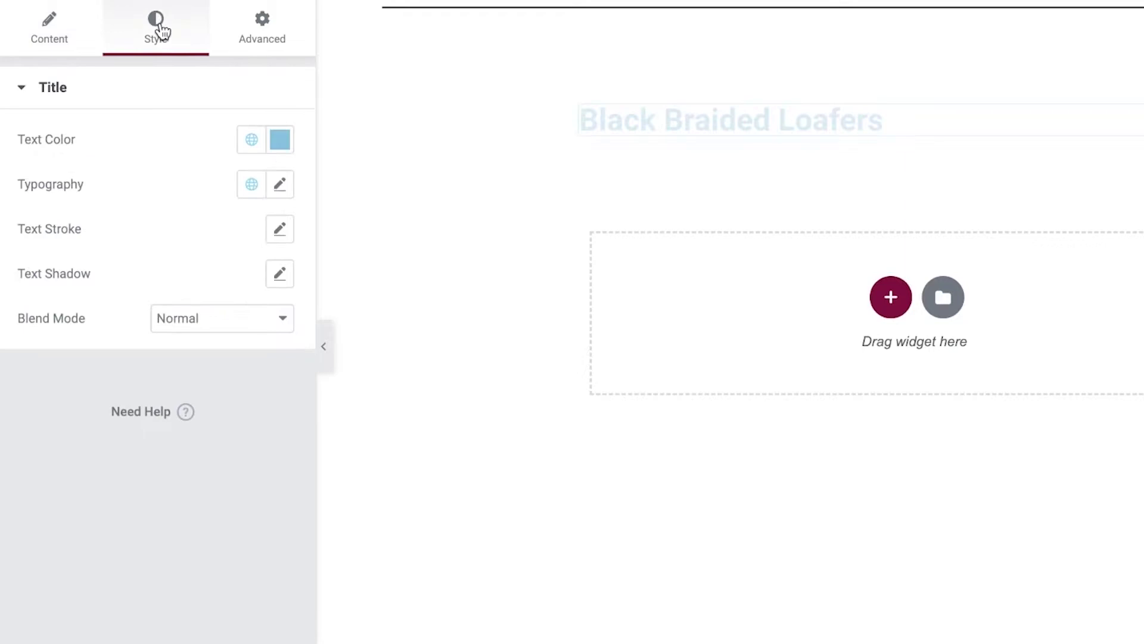
{"action": "left_click", "coordinate": [275, 143]}
{"action": "left_click", "coordinate": [130, 396]}
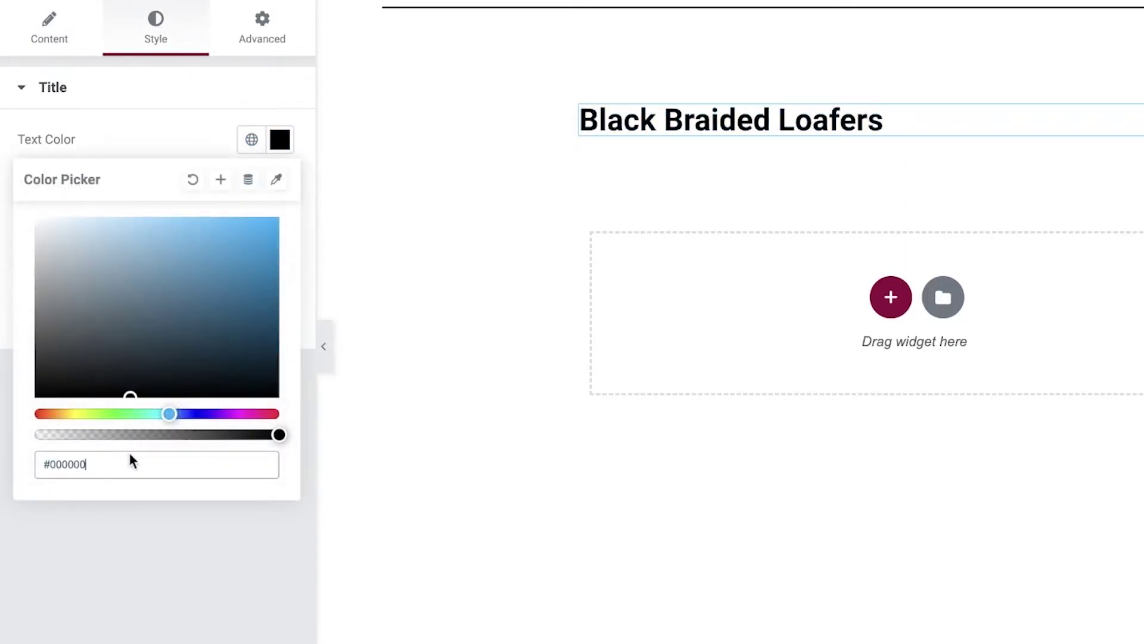
{"action": "left_click", "coordinate": [170, 111]}
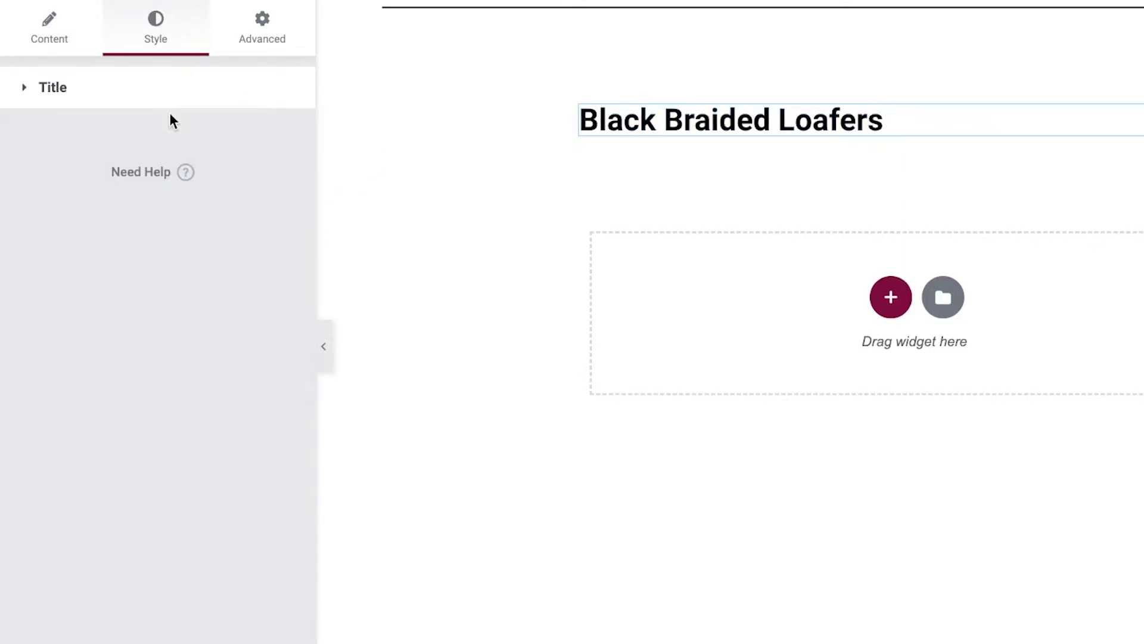
Review the heading's Typography settings, then move to the Advanced tab
{"action": "left_click", "coordinate": [173, 83]}
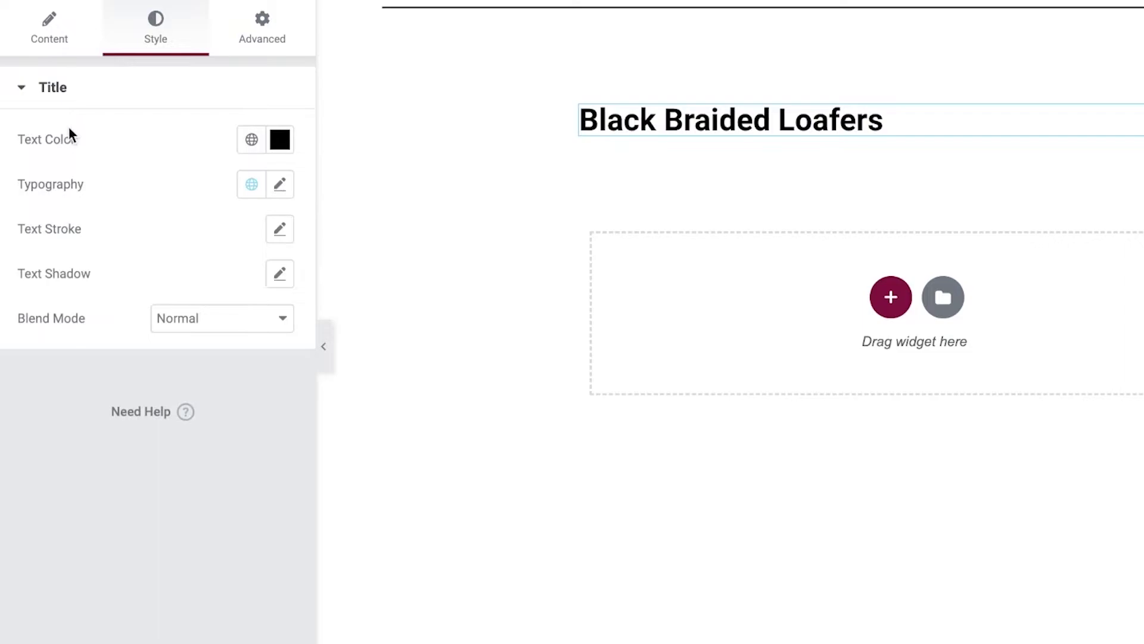
{"action": "left_click", "coordinate": [279, 191]}
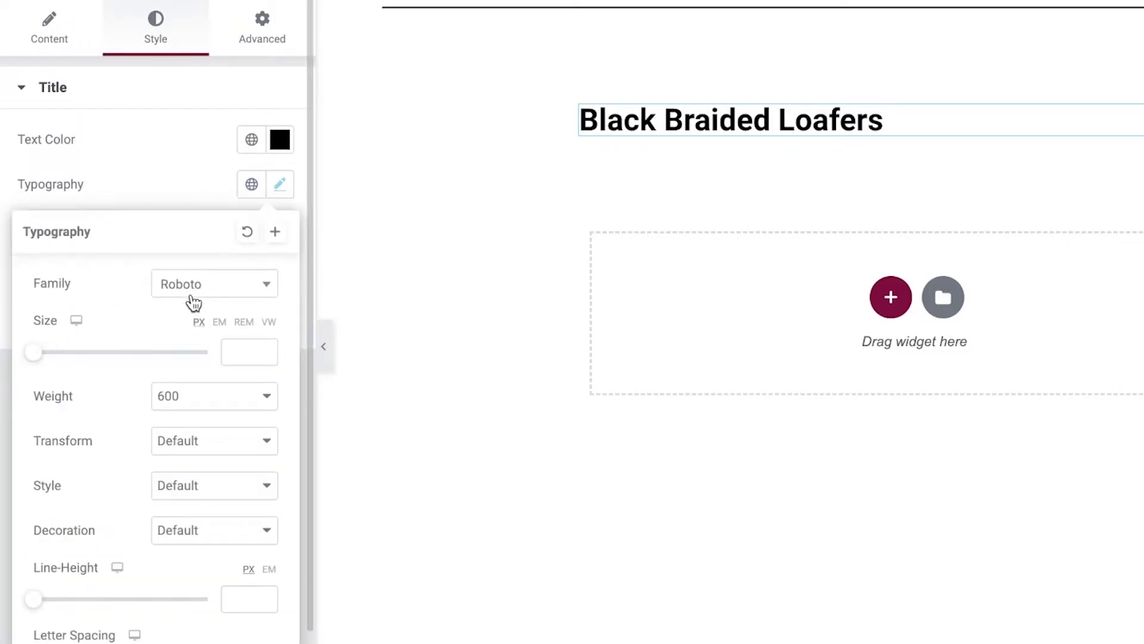
{"action": "left_click", "coordinate": [164, 178]}
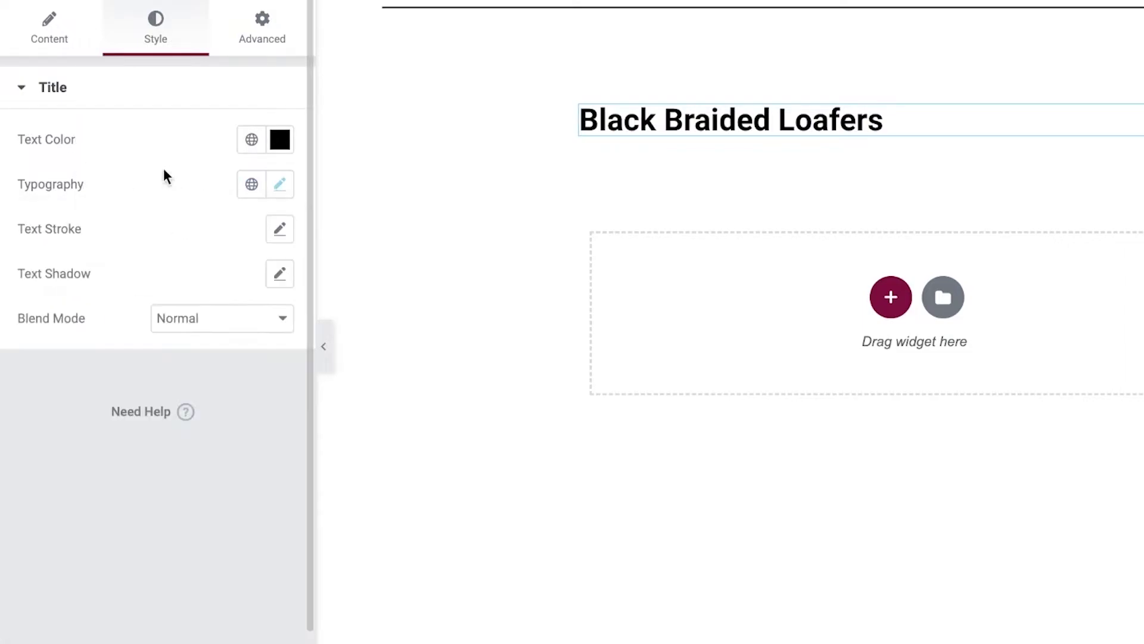
{"action": "left_click", "coordinate": [264, 47]}
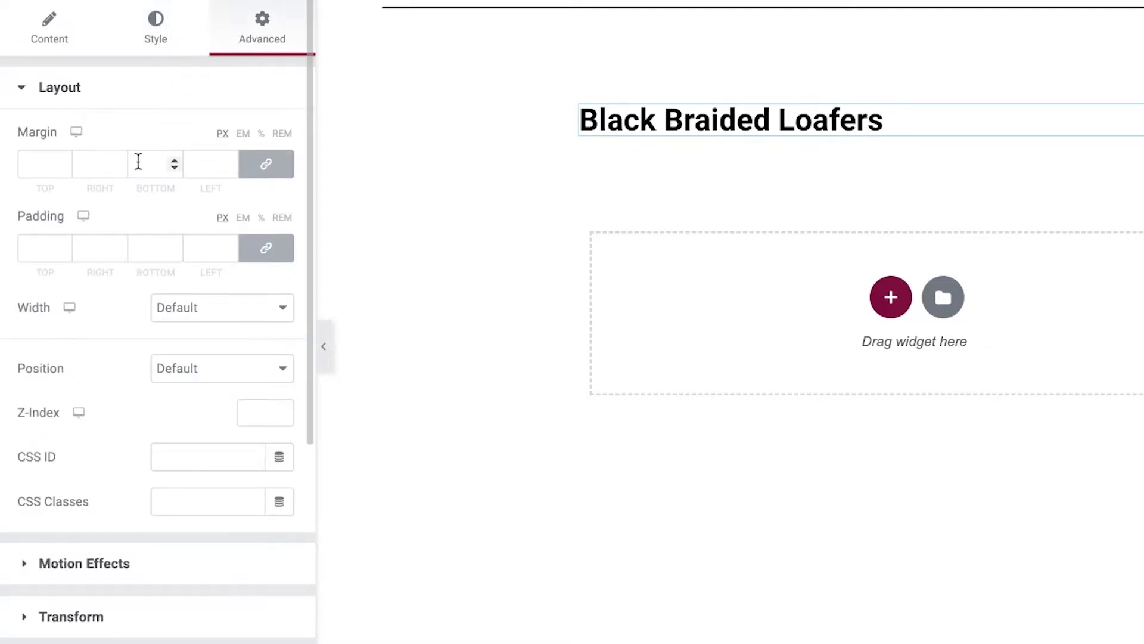
Set the heading's linked margin to -54 px on all sides
{"action": "left_click", "coordinate": [36, 161]}
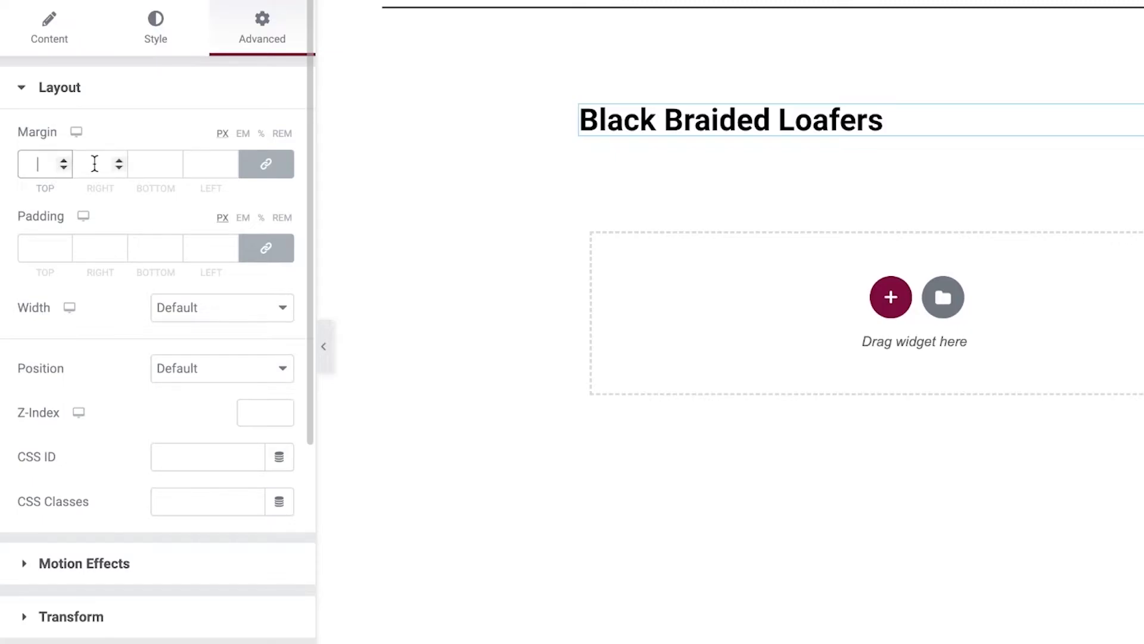
{"action": "left_click", "coordinate": [119, 167]}
{"action": "left_click", "coordinate": [119, 167]}
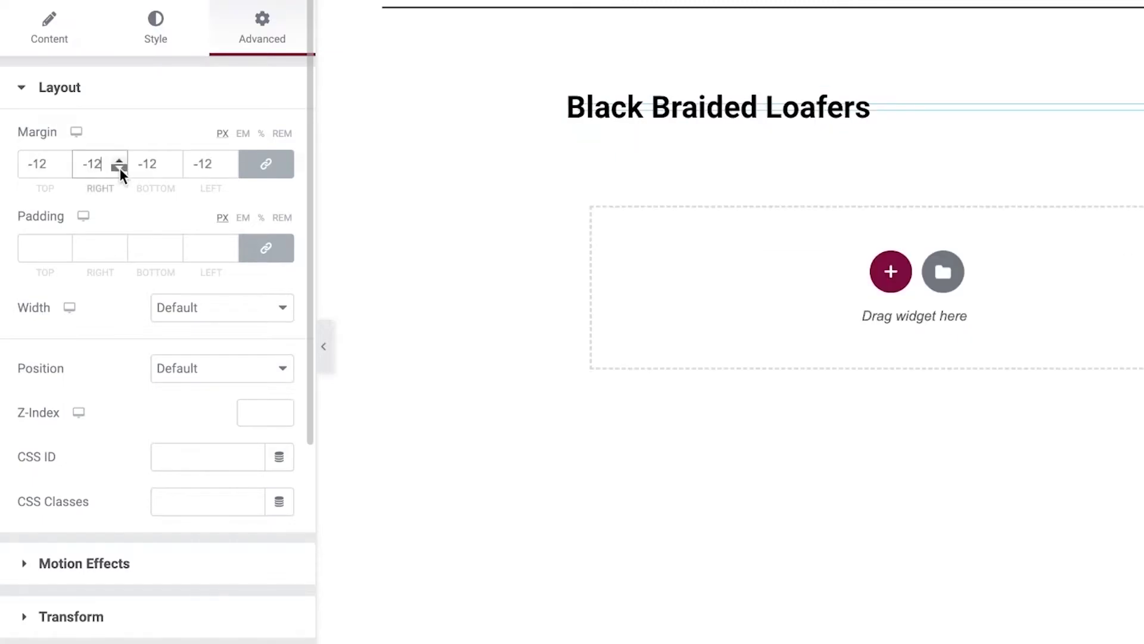
{"action": "left_click", "coordinate": [119, 167]}
{"action": "left_click", "coordinate": [119, 167]}
{"action": "left_click", "coordinate": [120, 167]}
{"action": "left_click", "coordinate": [123, 156]}
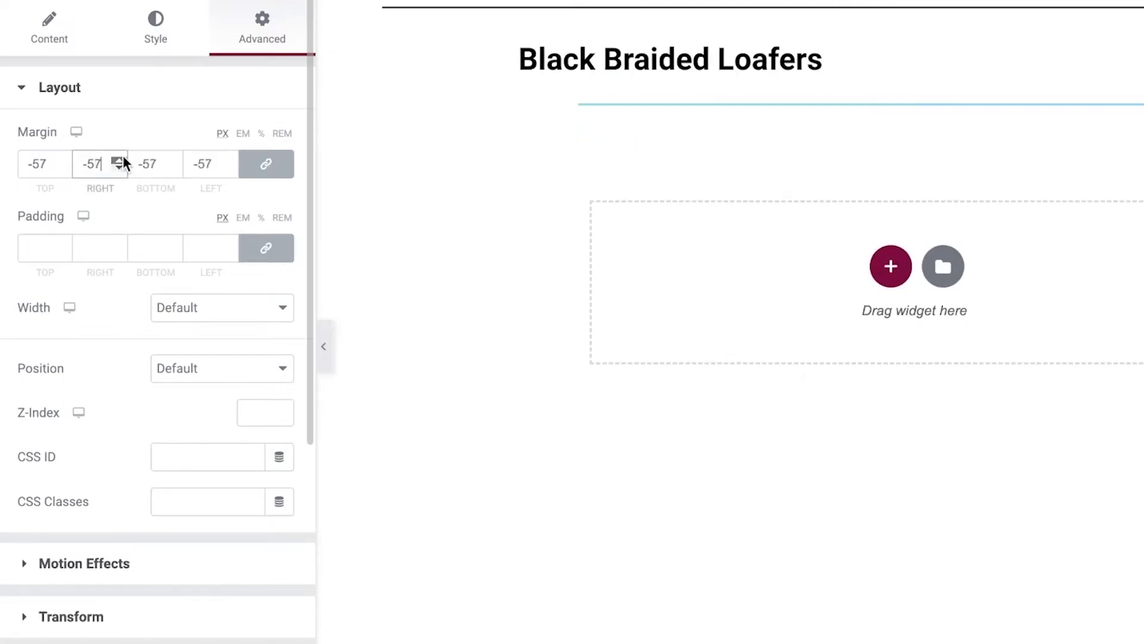
{"action": "left_click", "coordinate": [123, 156]}
{"action": "left_click", "coordinate": [123, 156]}
{"action": "left_click", "coordinate": [123, 157]}
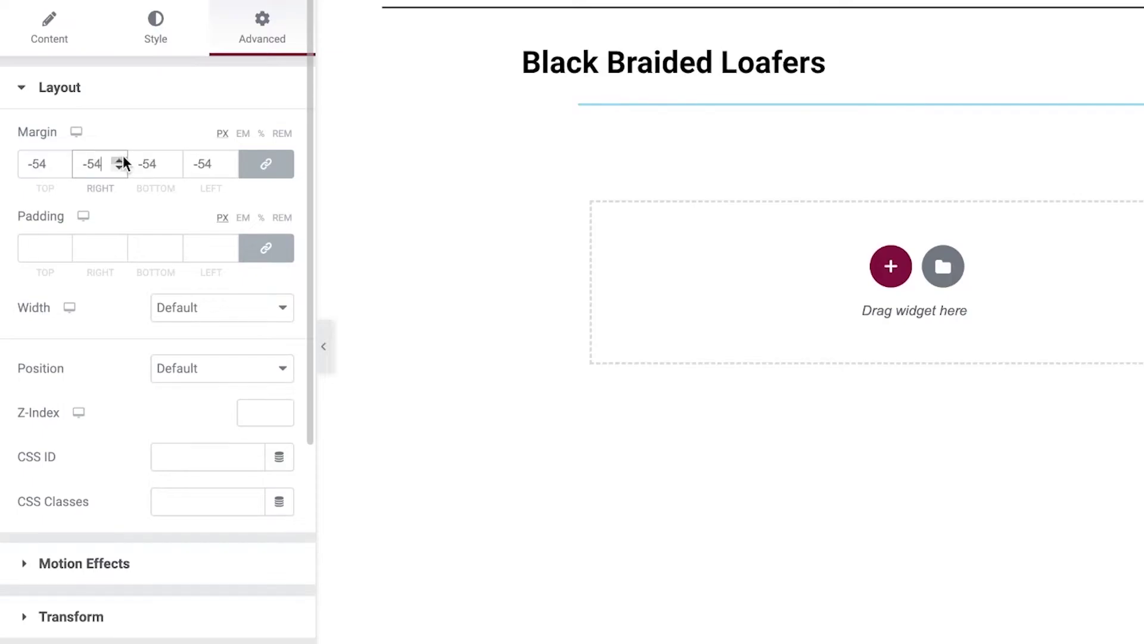
Set the heading's padding to 6 px on every side
{"action": "left_click", "coordinate": [63, 246]}
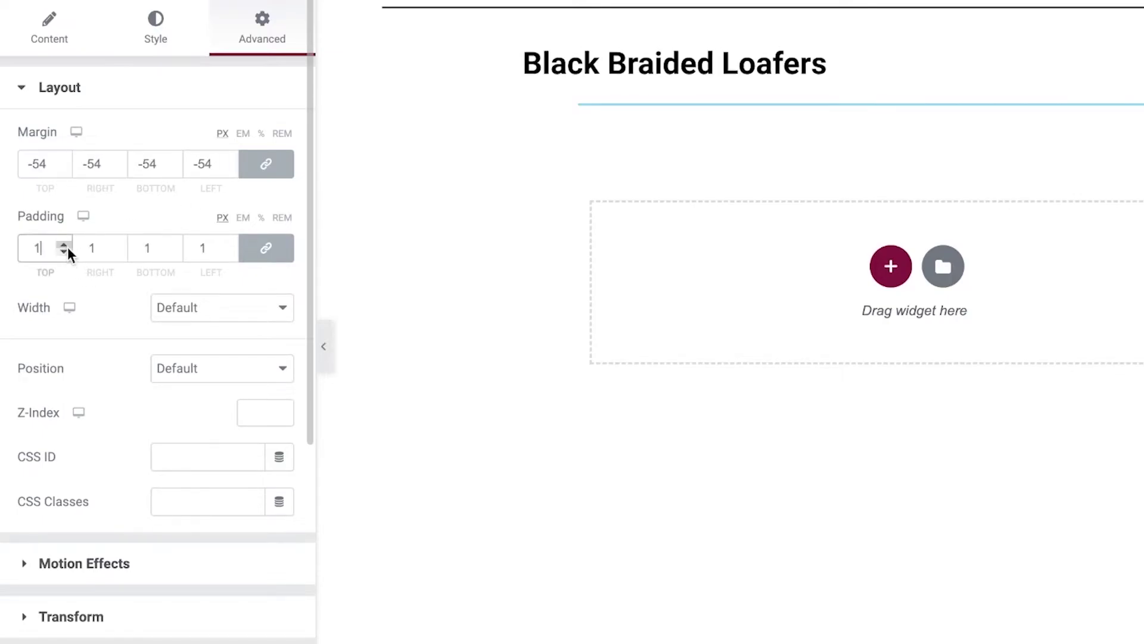
{"action": "left_click", "coordinate": [63, 245]}
{"action": "left_click", "coordinate": [63, 246]}
{"action": "left_click", "coordinate": [63, 245]}
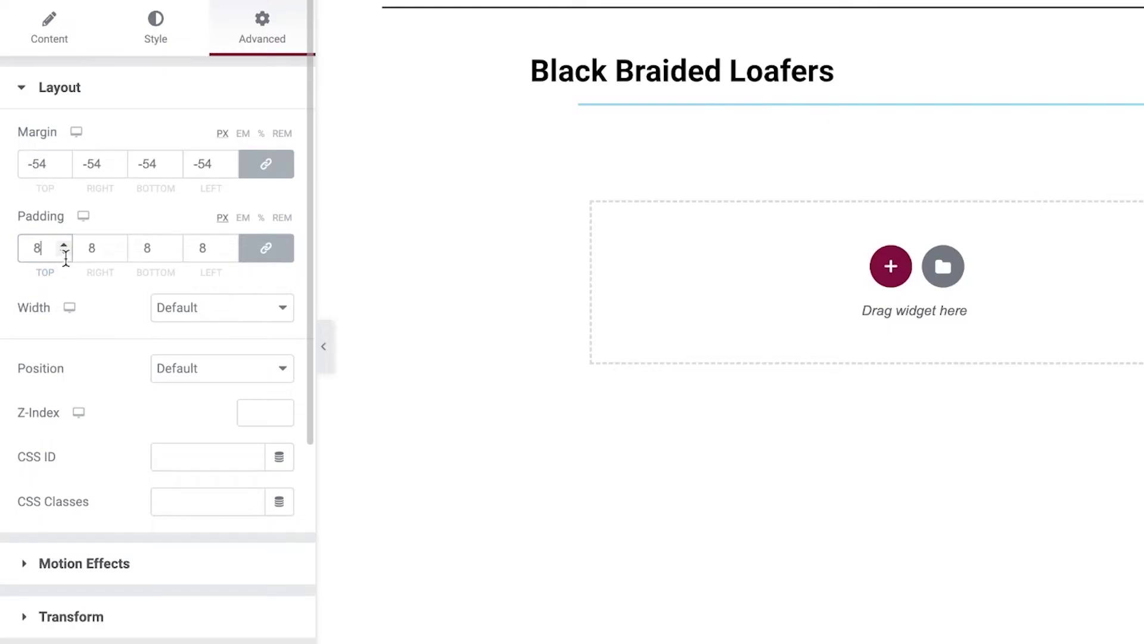
{"action": "left_click", "coordinate": [66, 253]}
{"action": "left_click", "coordinate": [66, 253]}
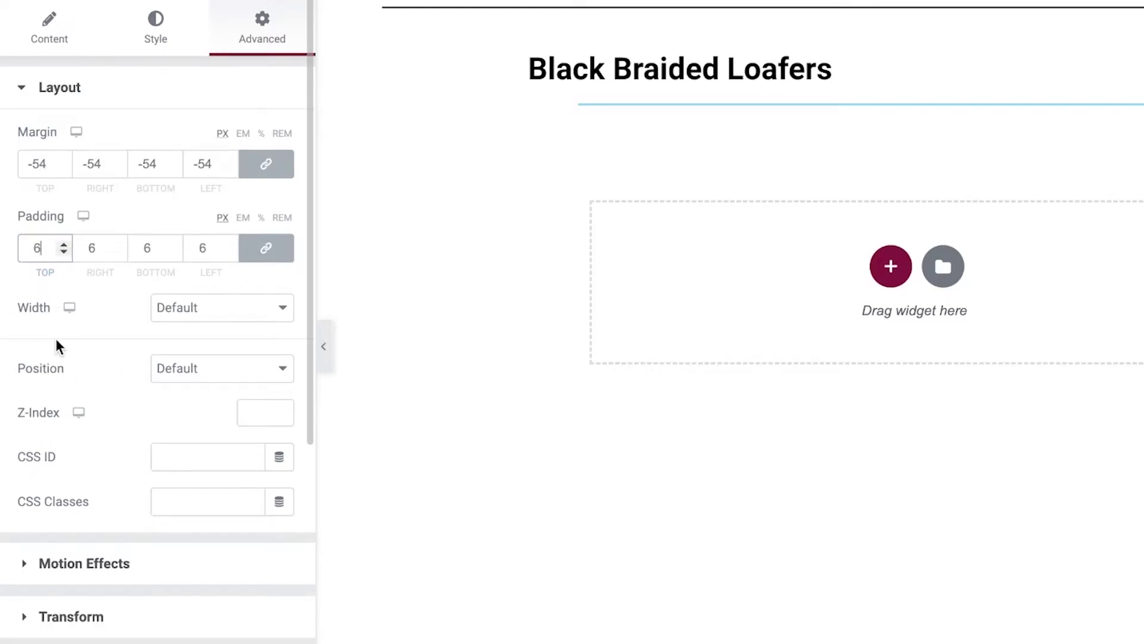
Look over Motion Effects, Background and Border, then return to the widget list
{"action": "scroll", "coordinate": [59, 352], "scroll_direction": "down", "scroll_amount": 7}
{"action": "left_click", "coordinate": [82, 185]}
{"action": "left_click", "coordinate": [56, 143]}
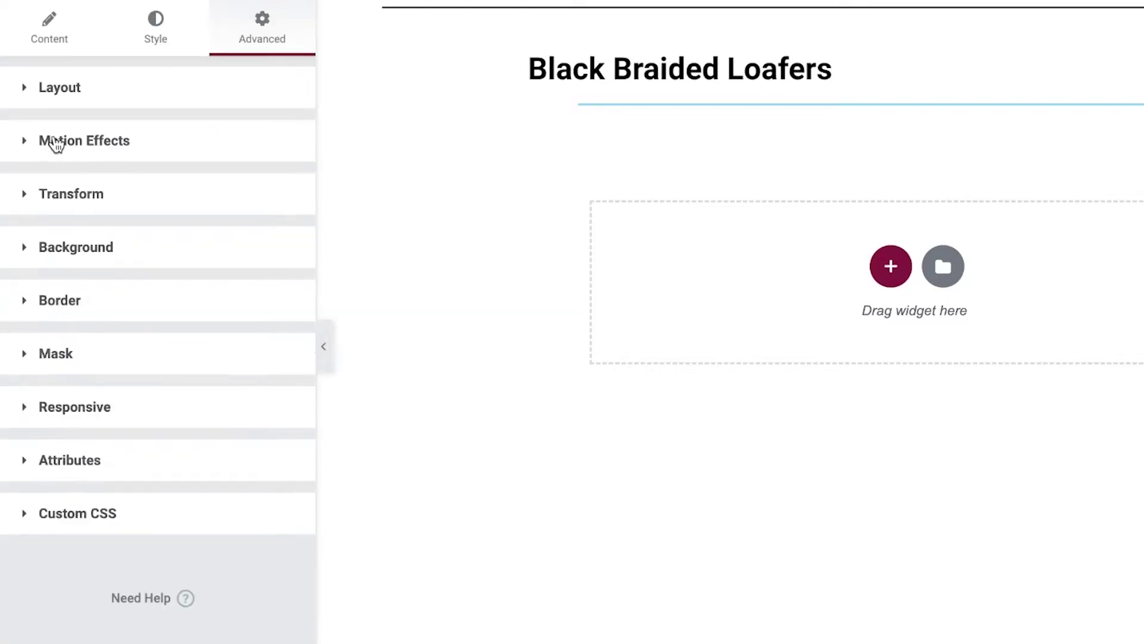
{"action": "left_click", "coordinate": [83, 246]}
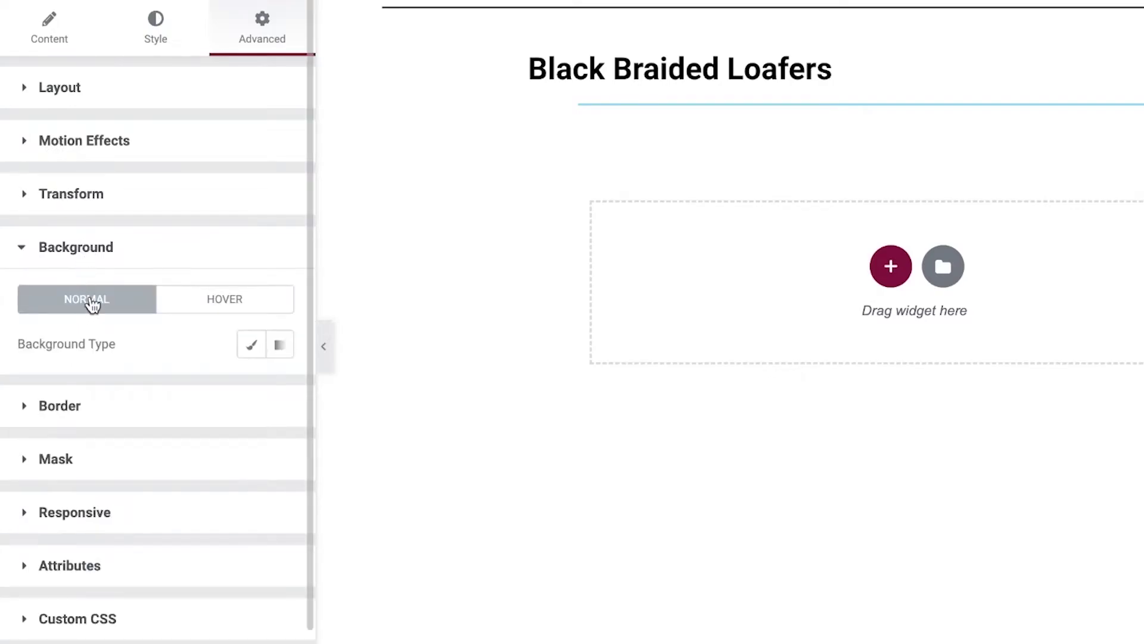
{"action": "scroll", "coordinate": [83, 316], "scroll_direction": "down", "scroll_amount": 2}
{"action": "left_click", "coordinate": [77, 330]}
{"action": "scroll", "coordinate": [96, 280], "scroll_direction": "down", "scroll_amount": 4}
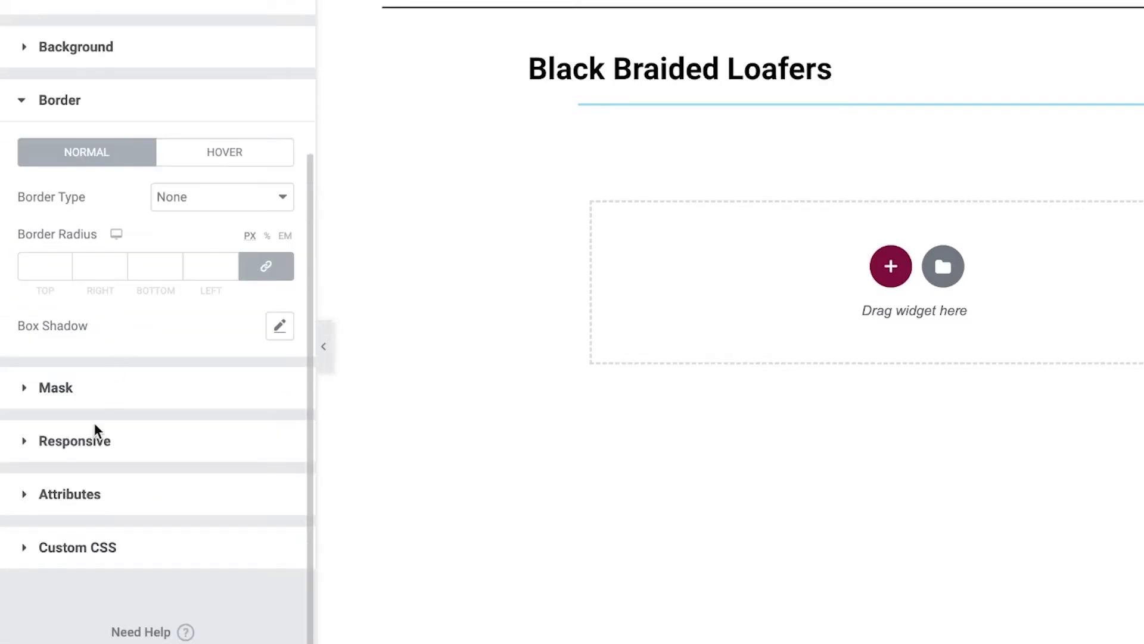
{"action": "left_click", "coordinate": [891, 266]}
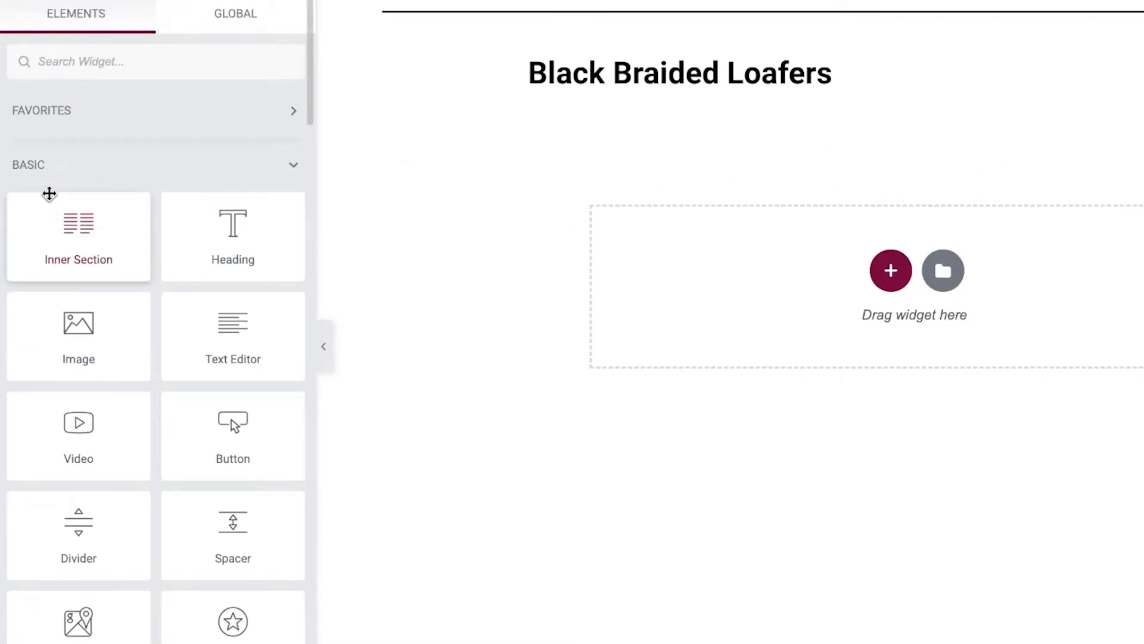
Browse the Site widgets and Global tab, then collapse PRO to reach the General widgets
{"action": "mouse_move", "coordinate": [89, 334]}
{"action": "left_mouse_down"}
{"action": "mouse_move", "coordinate": [598, 291]}
{"action": "mouse_move", "coordinate": [191, 304]}
{"action": "mouse_move", "coordinate": [83, 322]}
{"action": "left_mouse_up"}
{"action": "scroll", "coordinate": [107, 122], "scroll_direction": "down", "scroll_amount": 20}
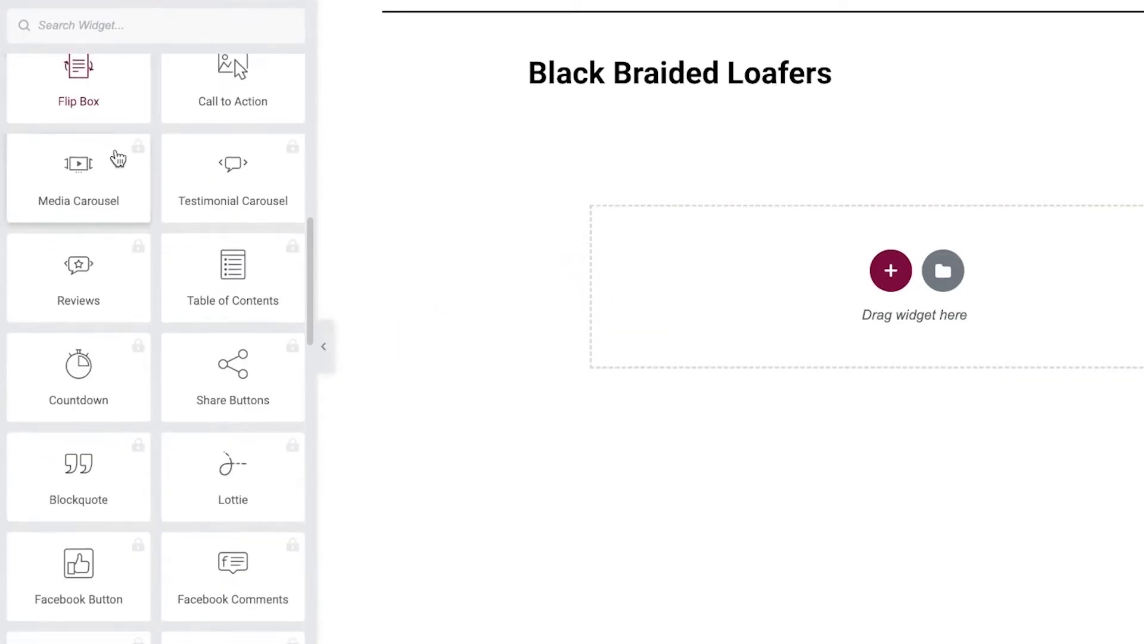
{"action": "left_click", "coordinate": [118, 316]}
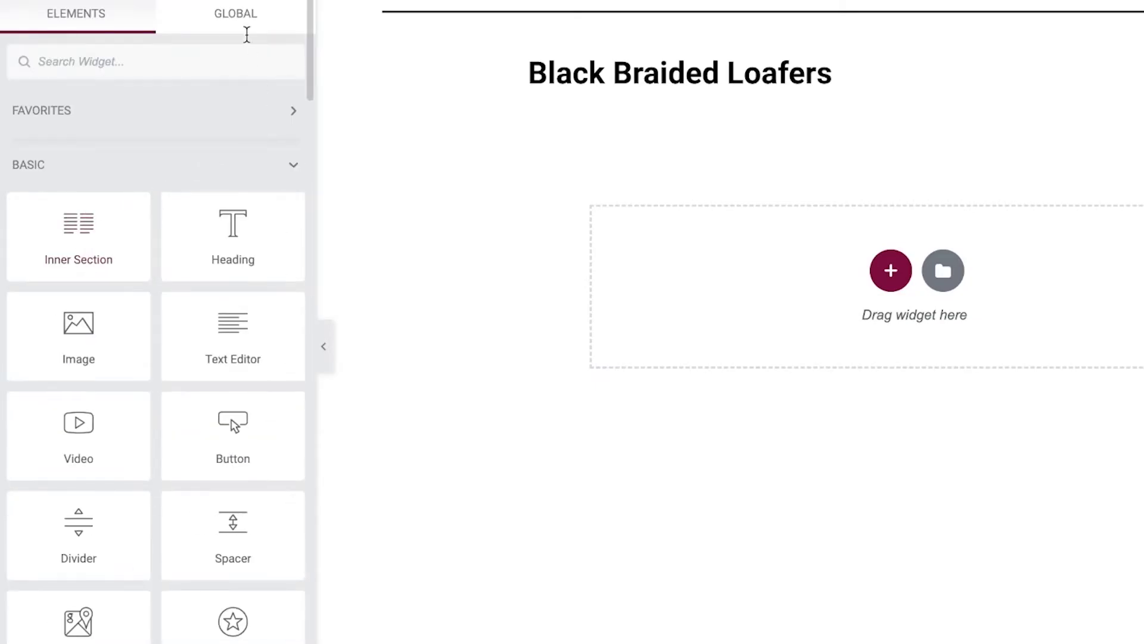
{"action": "left_click", "coordinate": [215, 23]}
{"action": "left_click", "coordinate": [150, 18]}
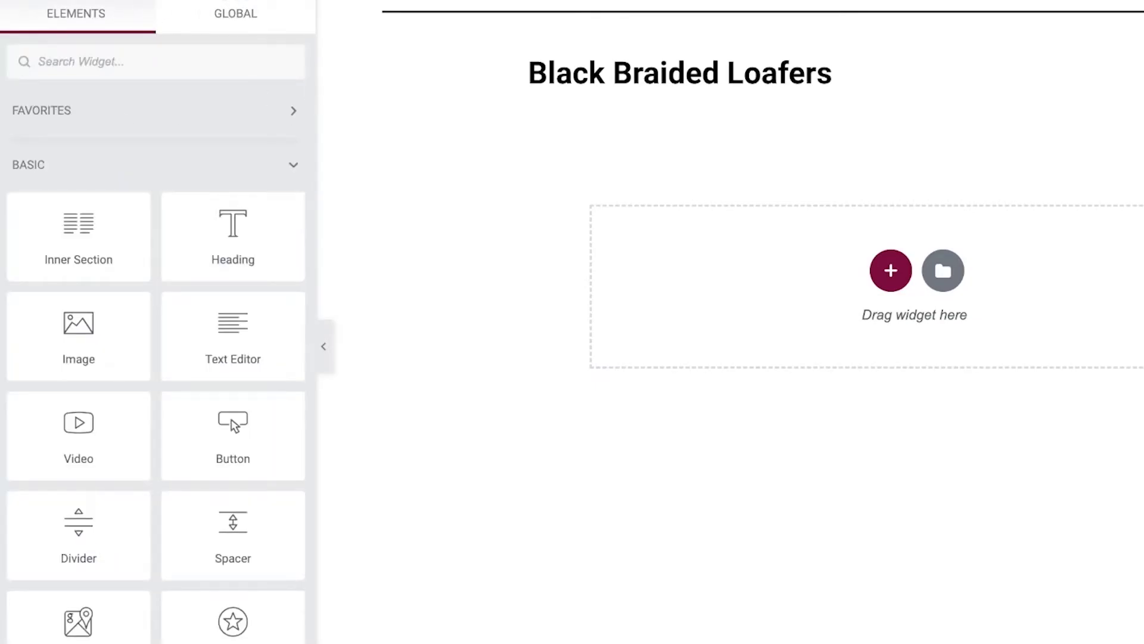
{"action": "scroll", "coordinate": [48, 230], "scroll_direction": "down", "scroll_amount": 6}
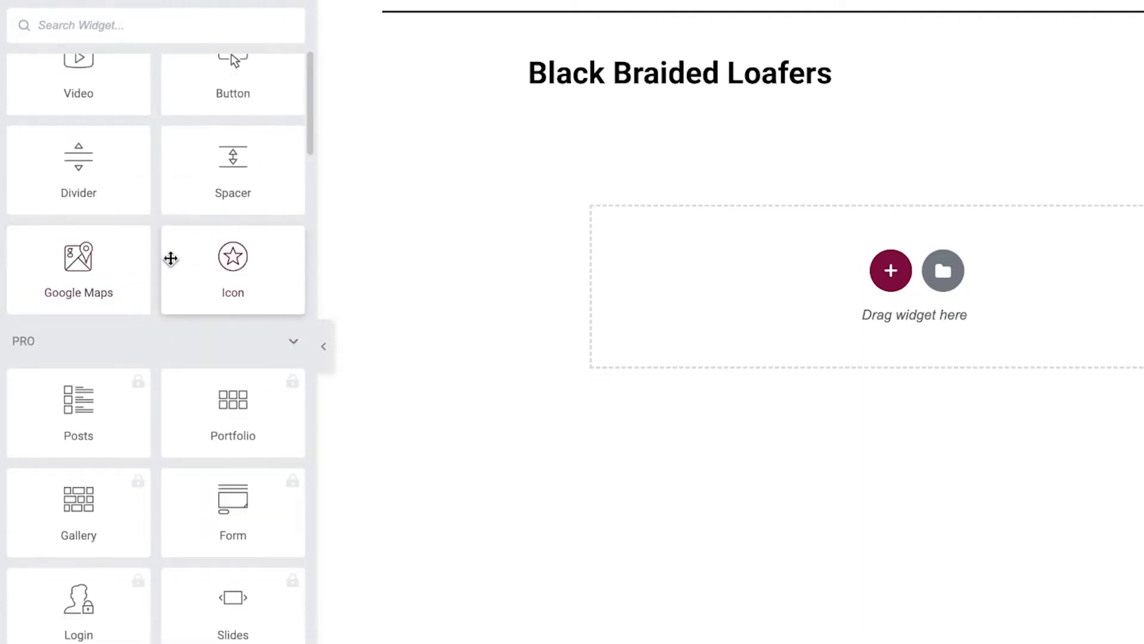
{"action": "scroll", "coordinate": [148, 311], "scroll_direction": "down", "scroll_amount": 7}
{"action": "scroll", "coordinate": [122, 255], "scroll_direction": "up", "scroll_amount": 3}
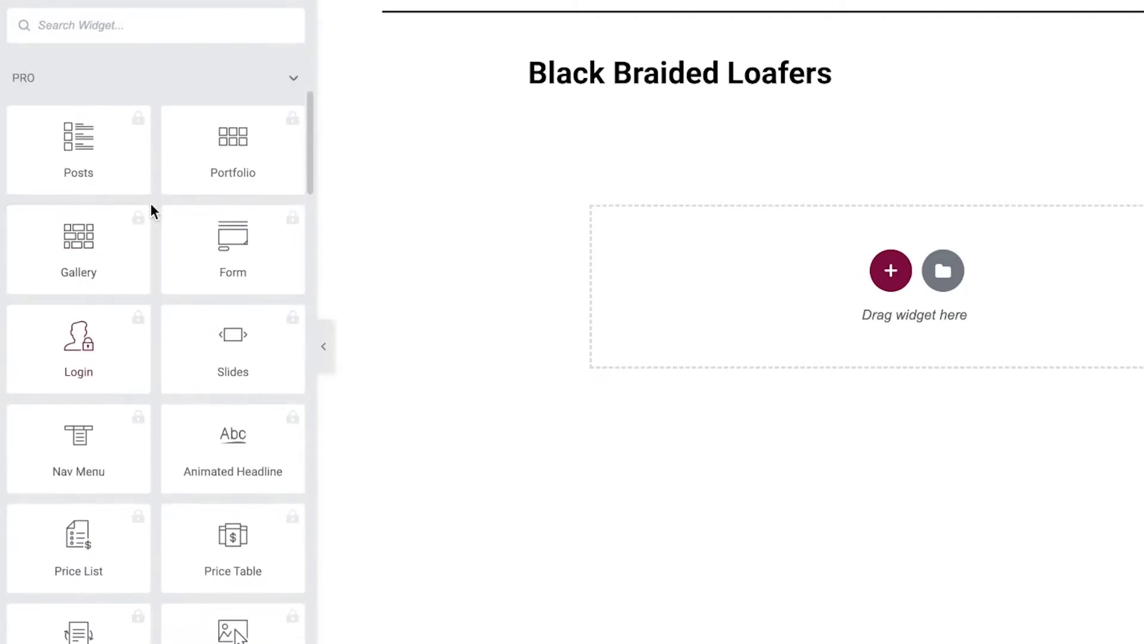
{"action": "left_click", "coordinate": [63, 82]}
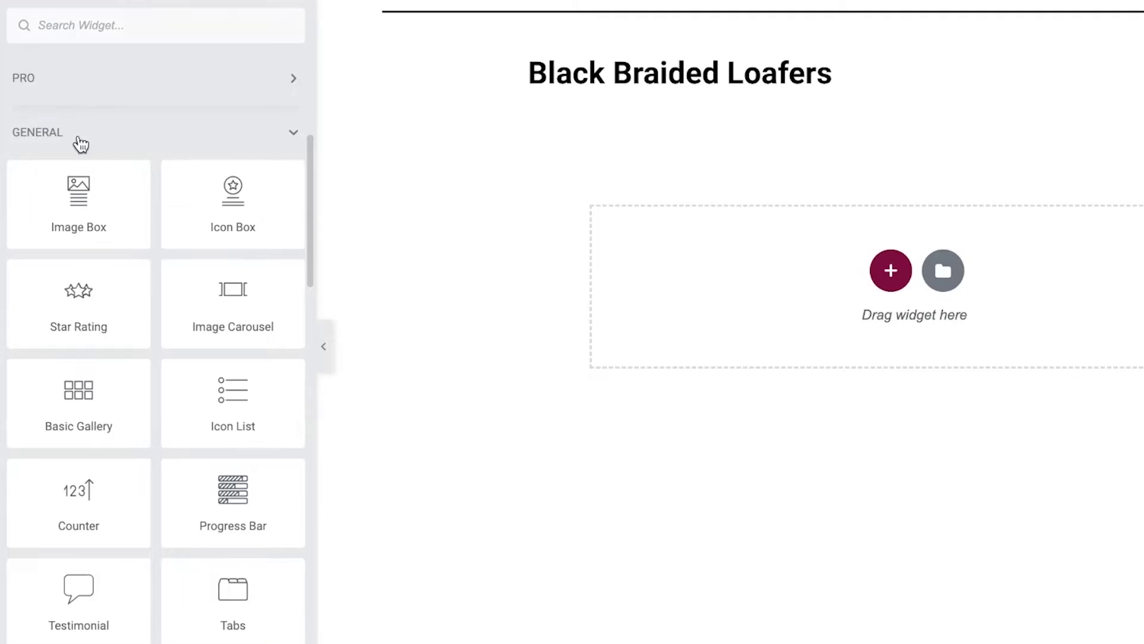
{"action": "scroll", "coordinate": [148, 191], "scroll_direction": "down", "scroll_amount": 1}
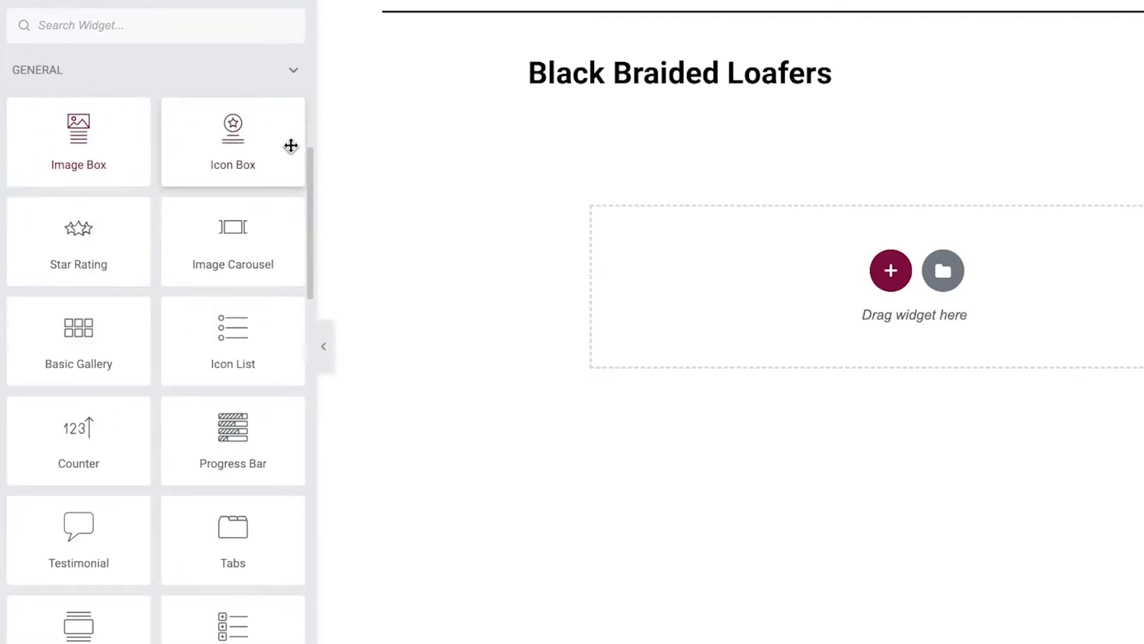
Add an Image Box below the heading and choose the black braided loafer photo for it
{"action": "left_click_drag", "start_coordinate": [53, 141], "coordinate": [653, 296]}
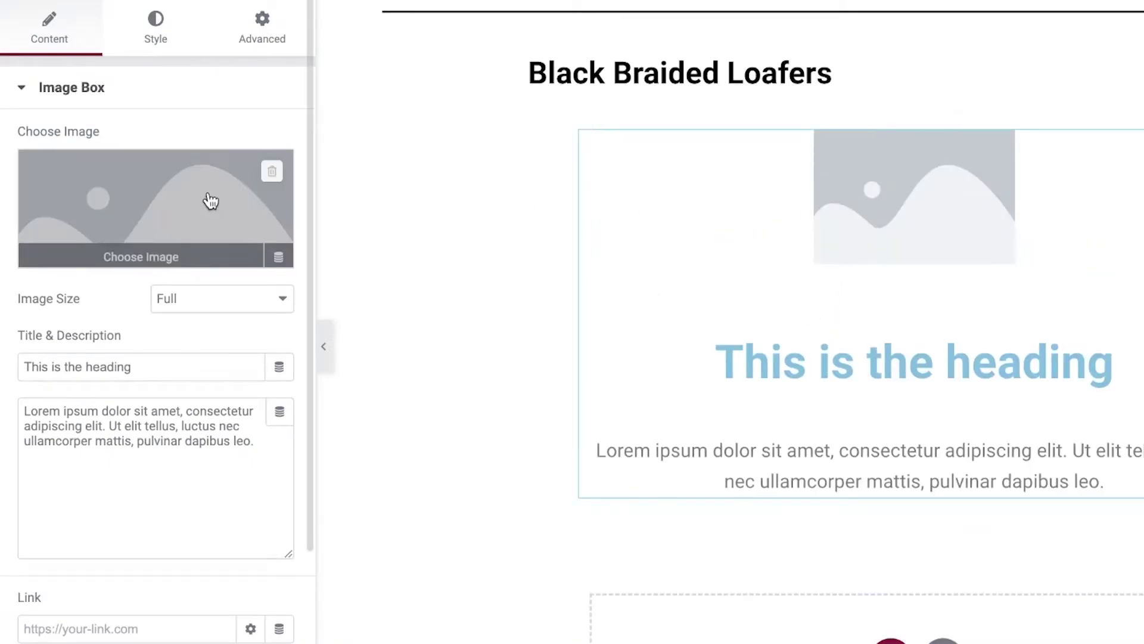
{"action": "left_click", "coordinate": [174, 254]}
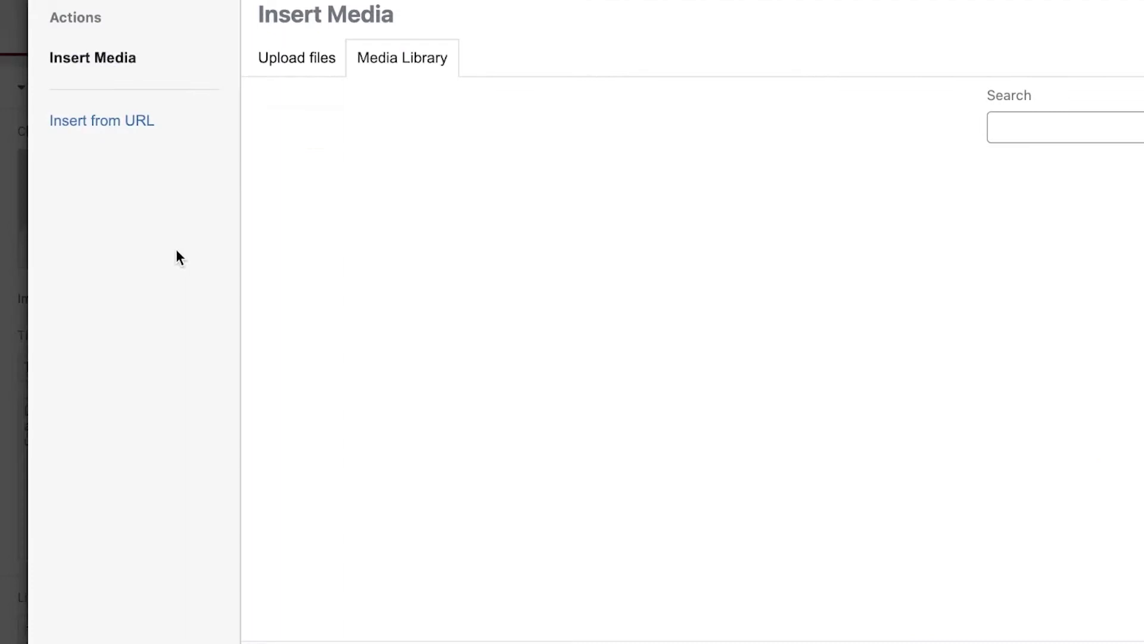
{"action": "left_click", "coordinate": [293, 231]}
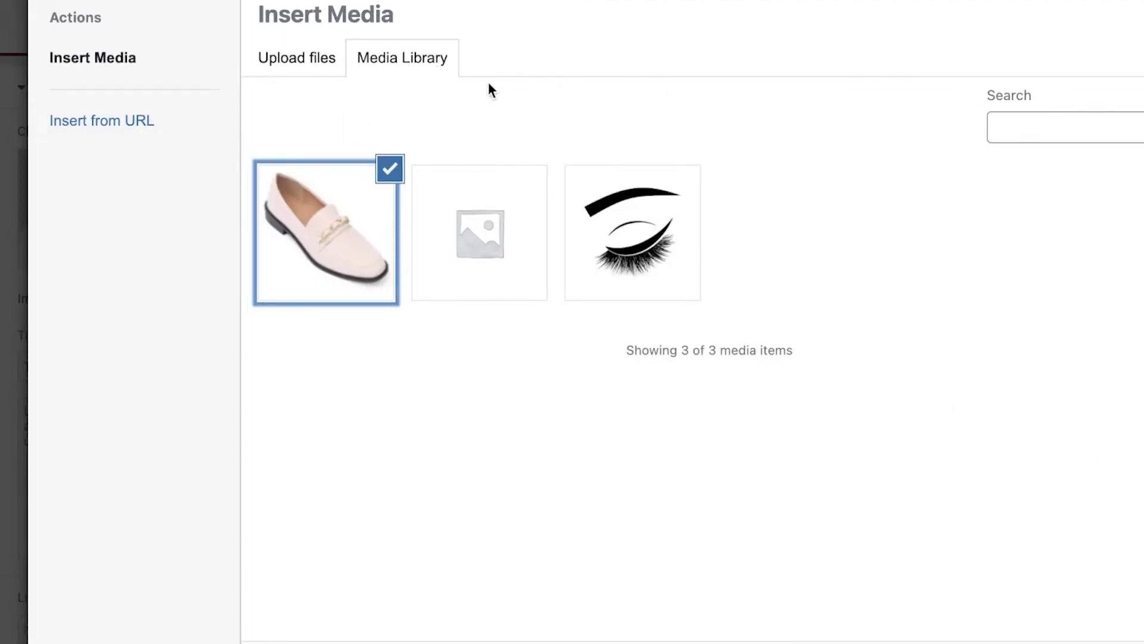
{"action": "left_click", "coordinate": [254, 59]}
{"action": "left_click", "coordinate": [840, 360]}
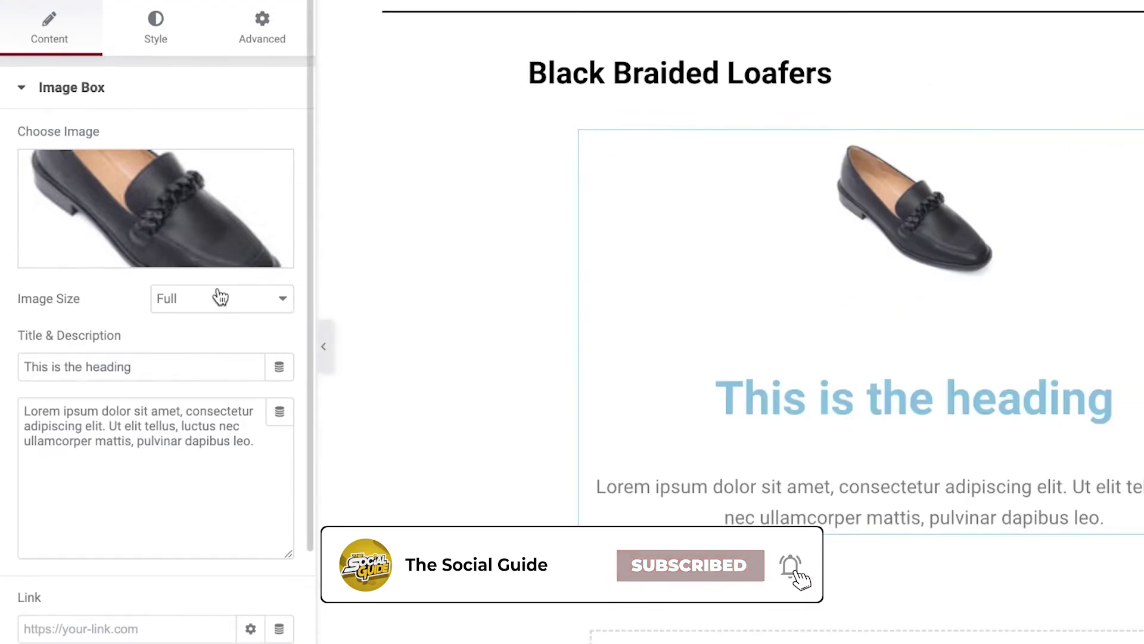
Try Medium Large, Thumbnail, Medium and Full image sizes before settling on 2048x2048
{"action": "left_click", "coordinate": [215, 298]}
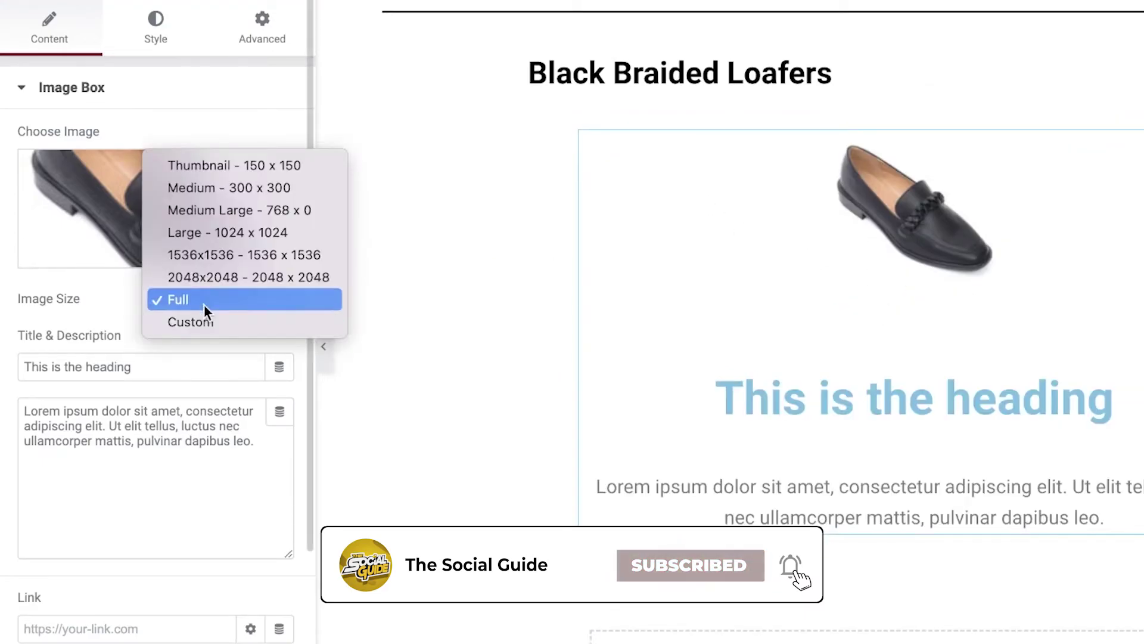
{"action": "left_click", "coordinate": [199, 276]}
{"action": "left_click", "coordinate": [205, 298]}
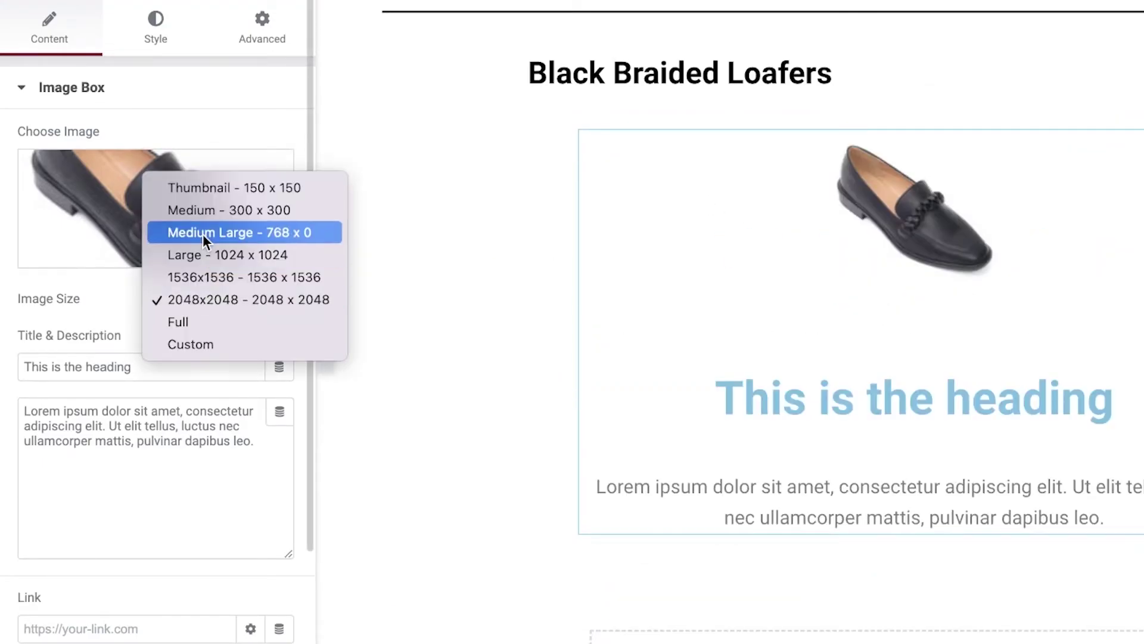
{"action": "left_click", "coordinate": [203, 234]}
{"action": "left_click", "coordinate": [215, 299]}
{"action": "left_click", "coordinate": [206, 253]}
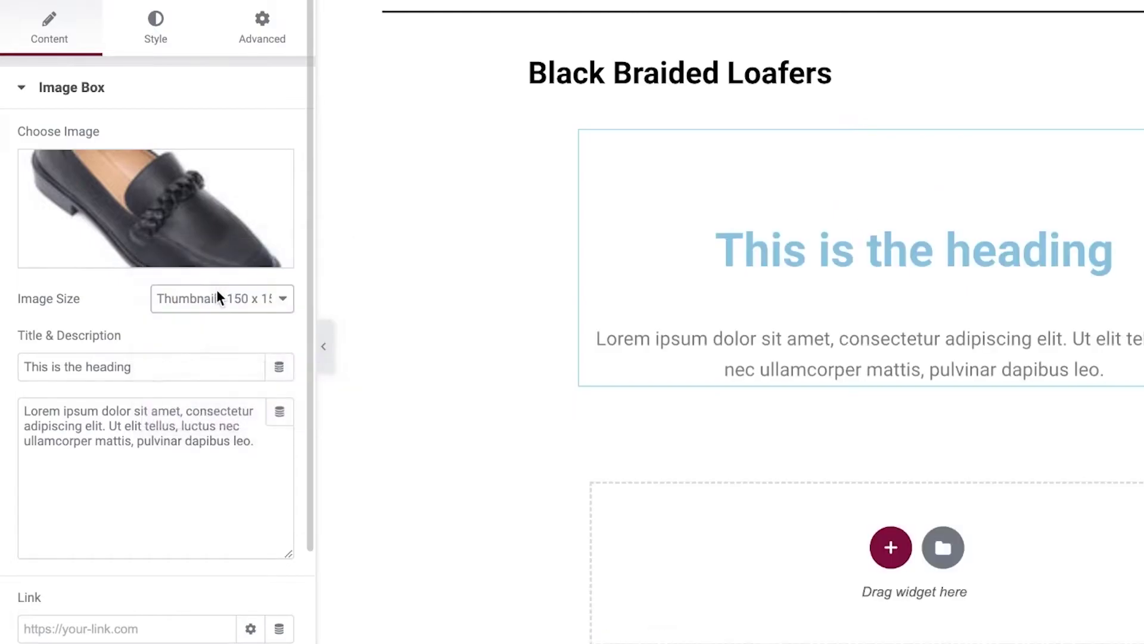
{"action": "left_click", "coordinate": [216, 296]}
{"action": "left_click", "coordinate": [213, 314]}
{"action": "left_click", "coordinate": [212, 305]}
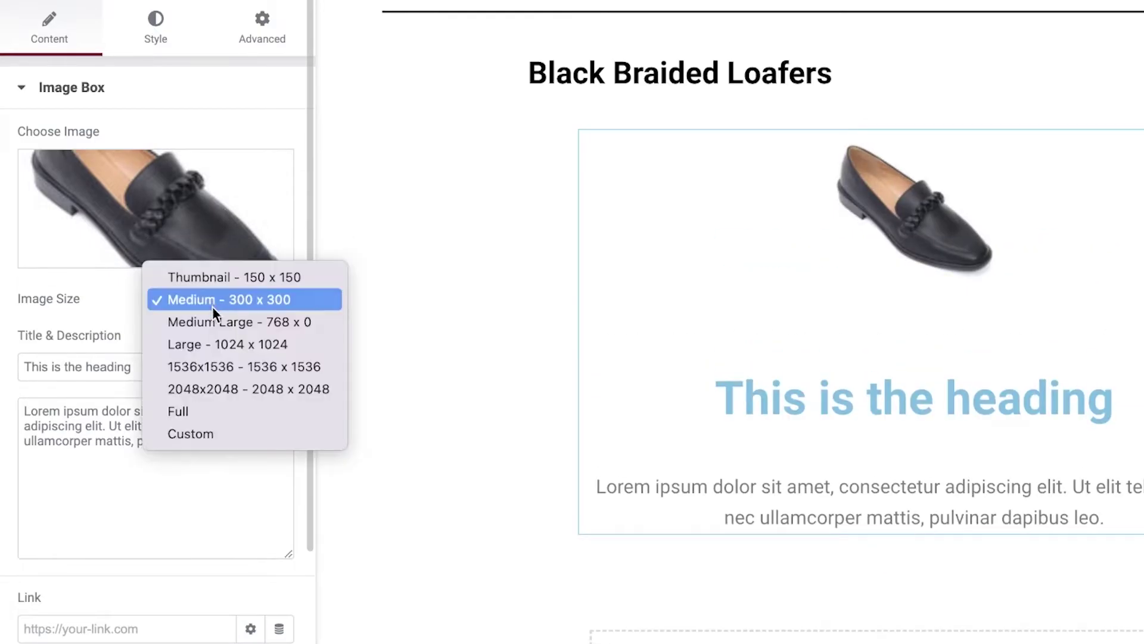
{"action": "left_click", "coordinate": [220, 385]}
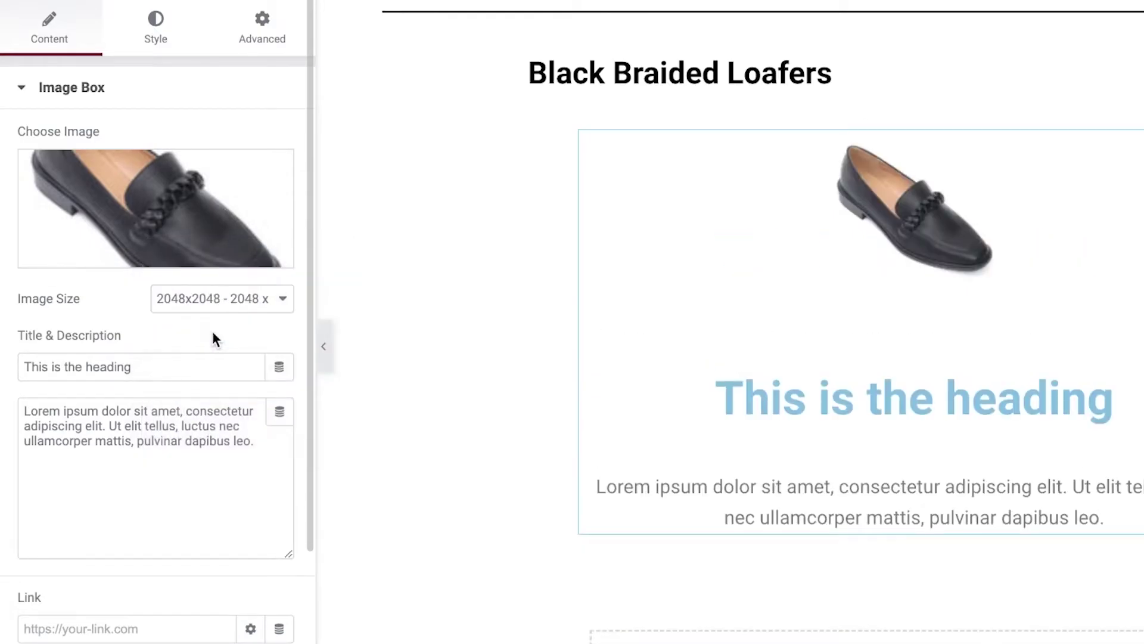
{"action": "left_click", "coordinate": [218, 299]}
{"action": "left_click", "coordinate": [153, 323]}
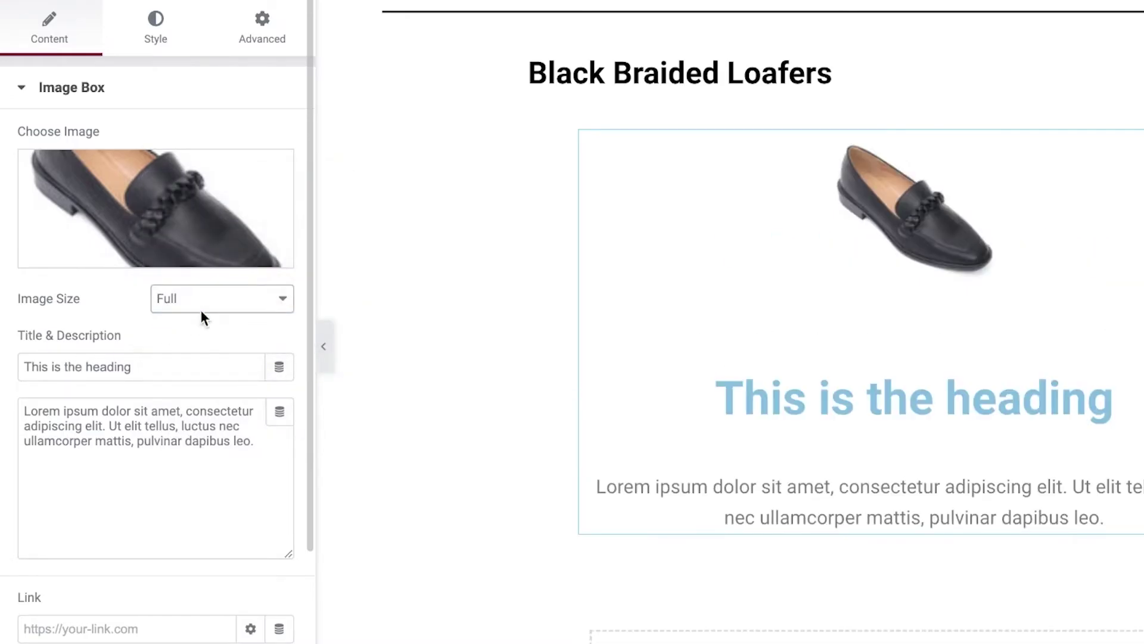
{"action": "left_click", "coordinate": [202, 311]}
{"action": "left_click", "coordinate": [192, 283]}
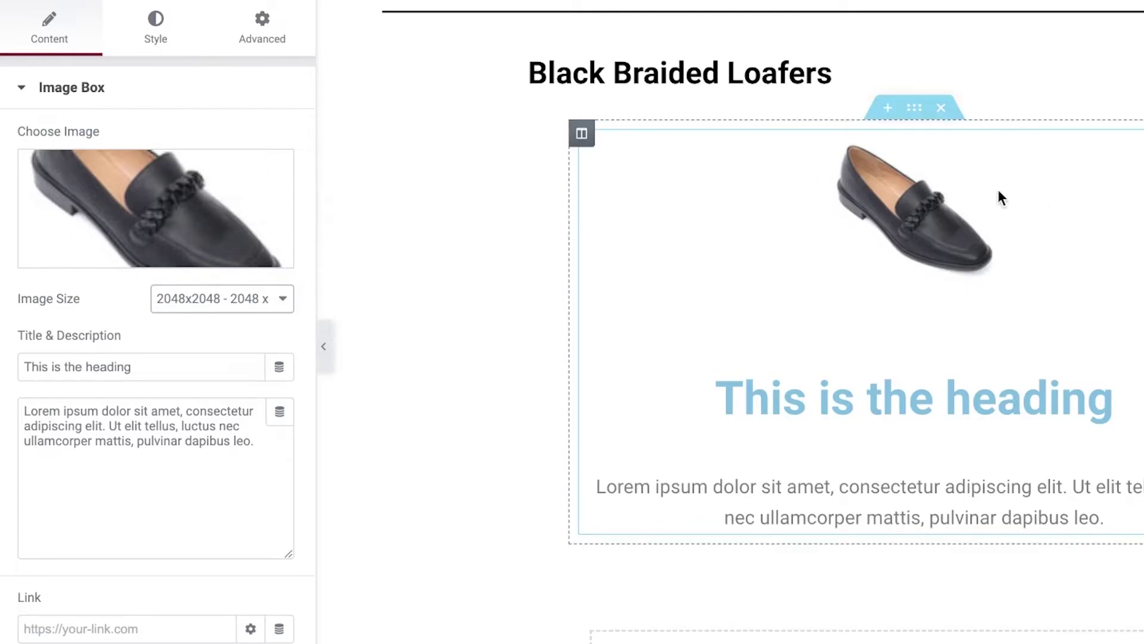
Select the loafer image's column and look at its width setting
{"action": "left_click", "coordinate": [581, 133]}
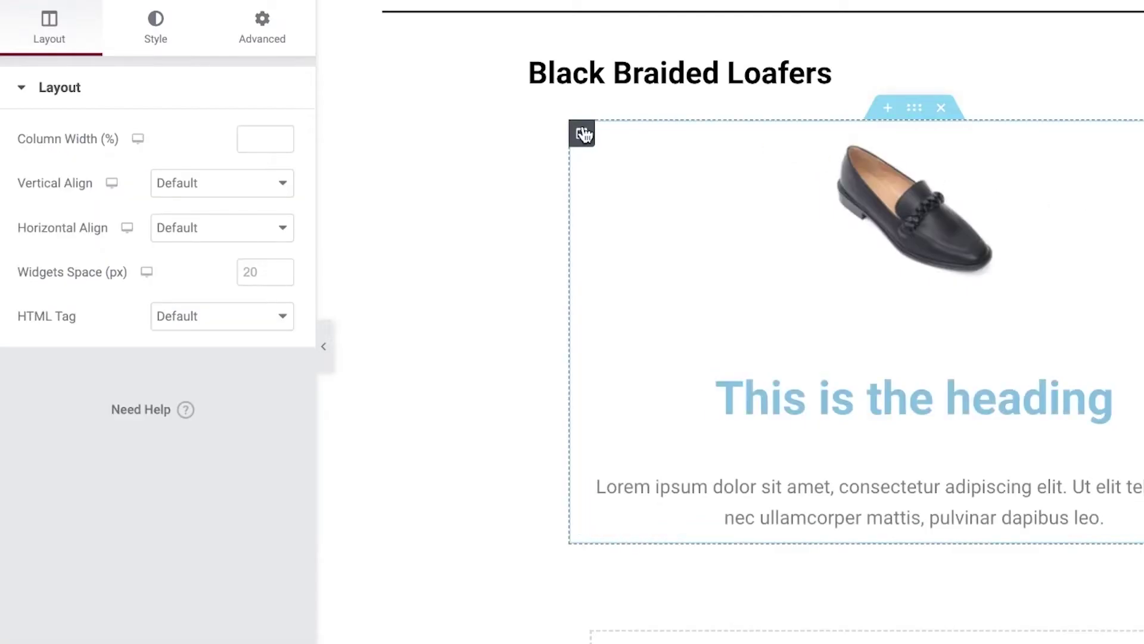
{"action": "left_click_drag", "start_coordinate": [651, 149], "coordinate": [685, 174]}
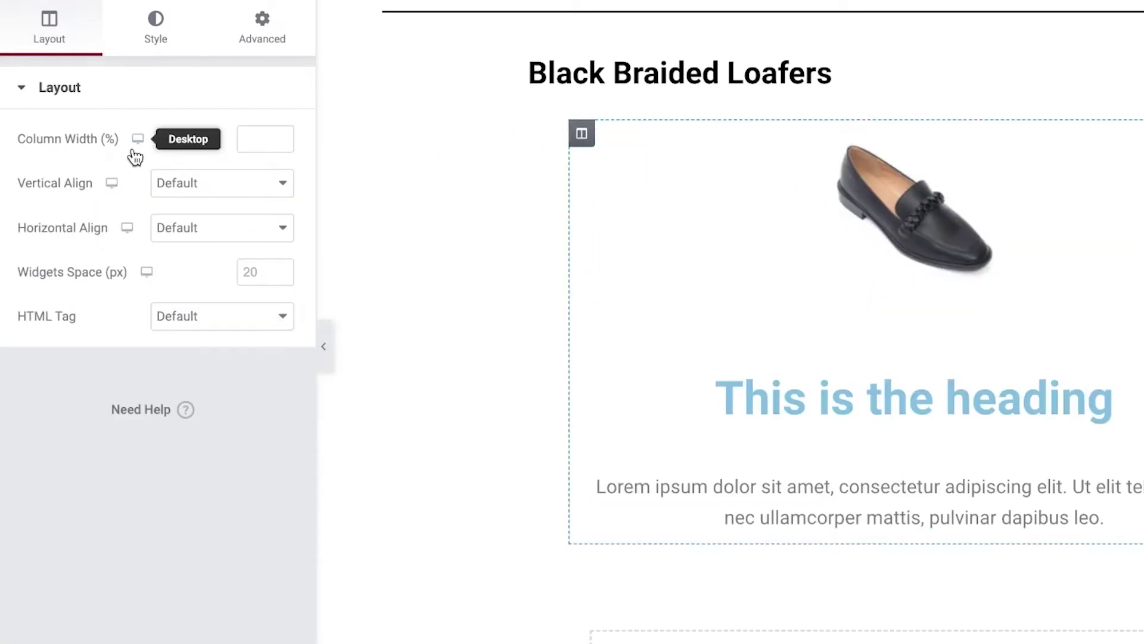
{"action": "left_click", "coordinate": [77, 138]}
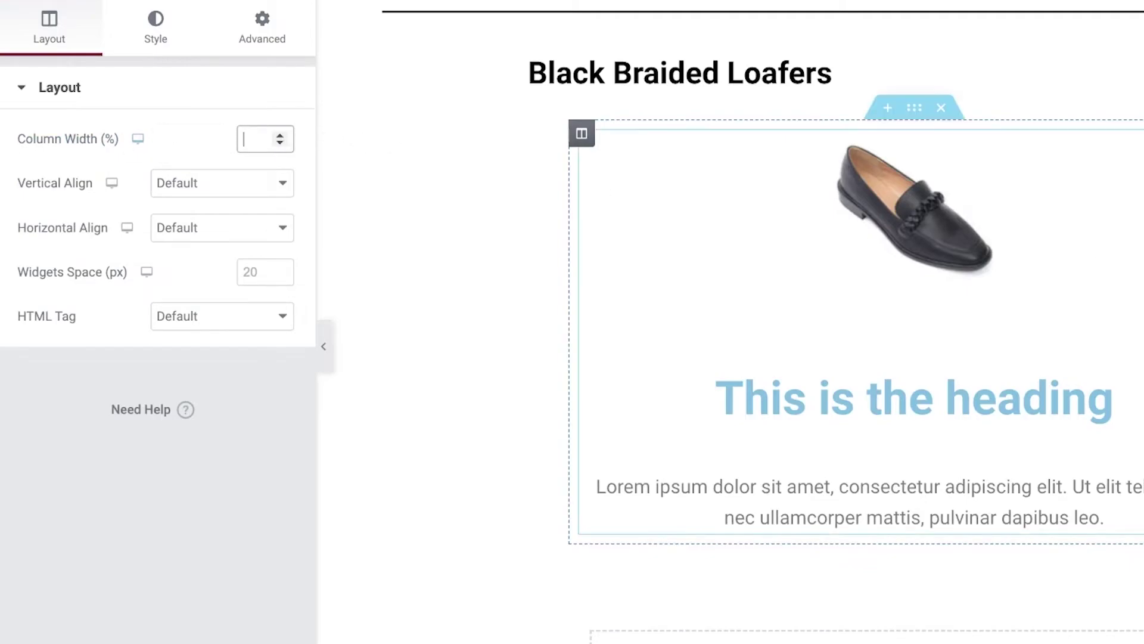
{"action": "left_click", "coordinate": [929, 206]}
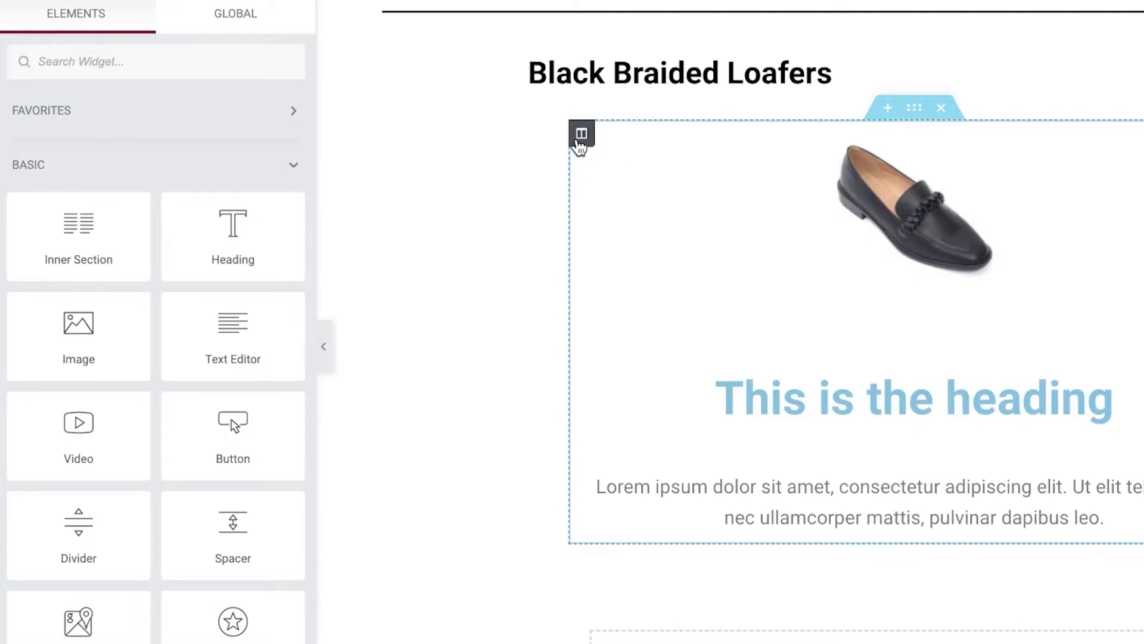
Set the column's Vertical Align to Top, then reselect the Image Box
{"action": "left_click", "coordinate": [581, 134]}
{"action": "left_click", "coordinate": [217, 182]}
{"action": "left_click", "coordinate": [216, 204]}
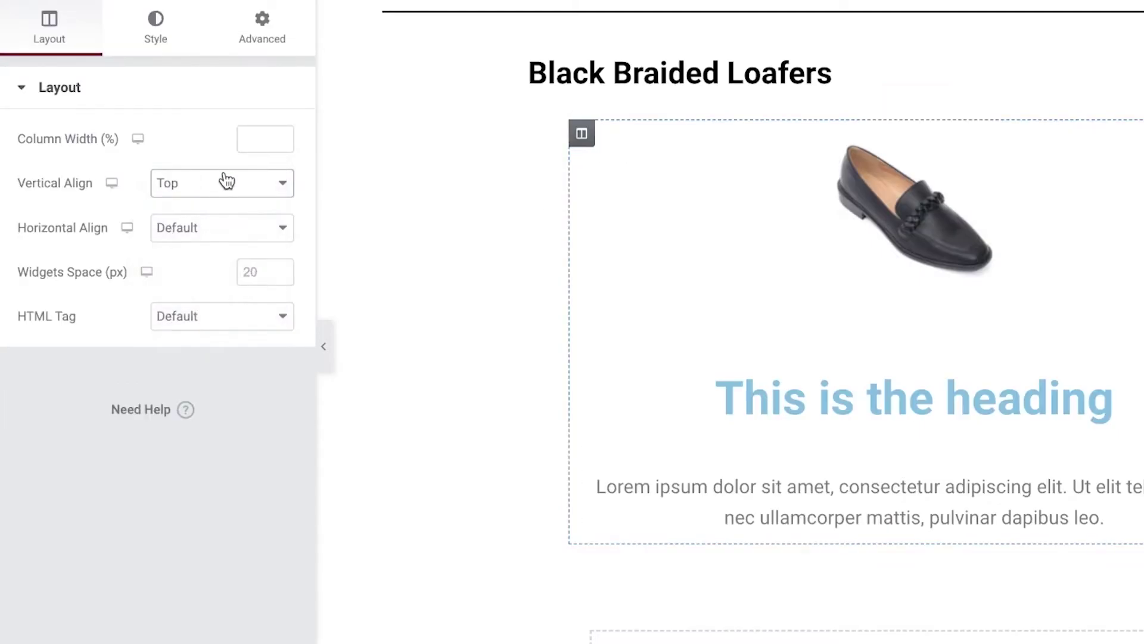
{"action": "left_click", "coordinate": [226, 180]}
{"action": "left_click", "coordinate": [220, 182]}
{"action": "left_click", "coordinate": [186, 227]}
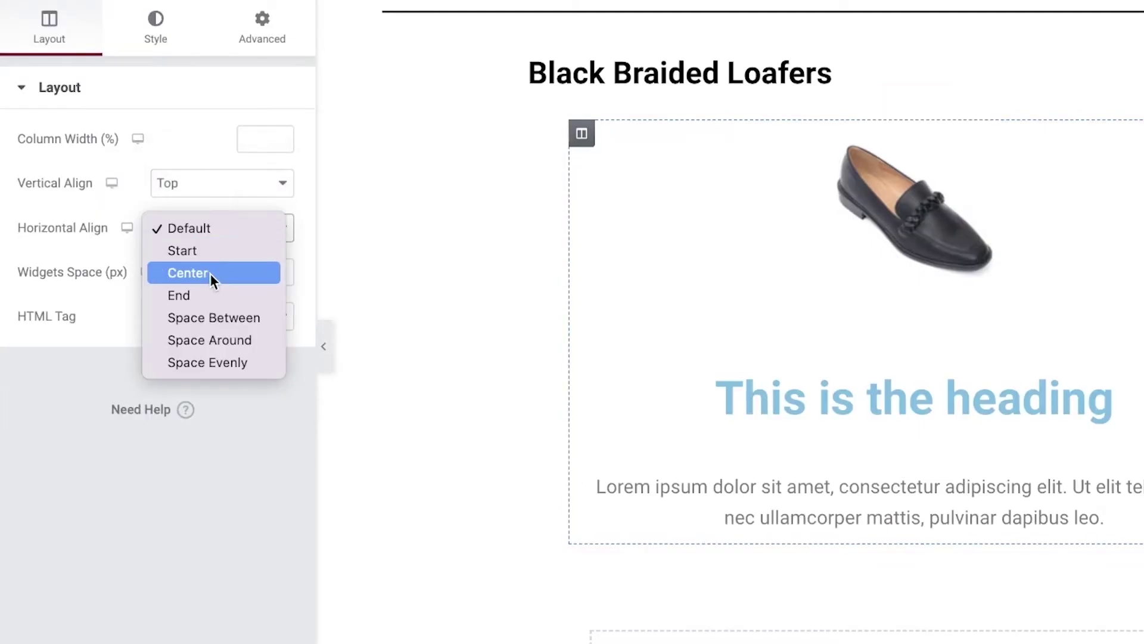
{"action": "left_click", "coordinate": [905, 449]}
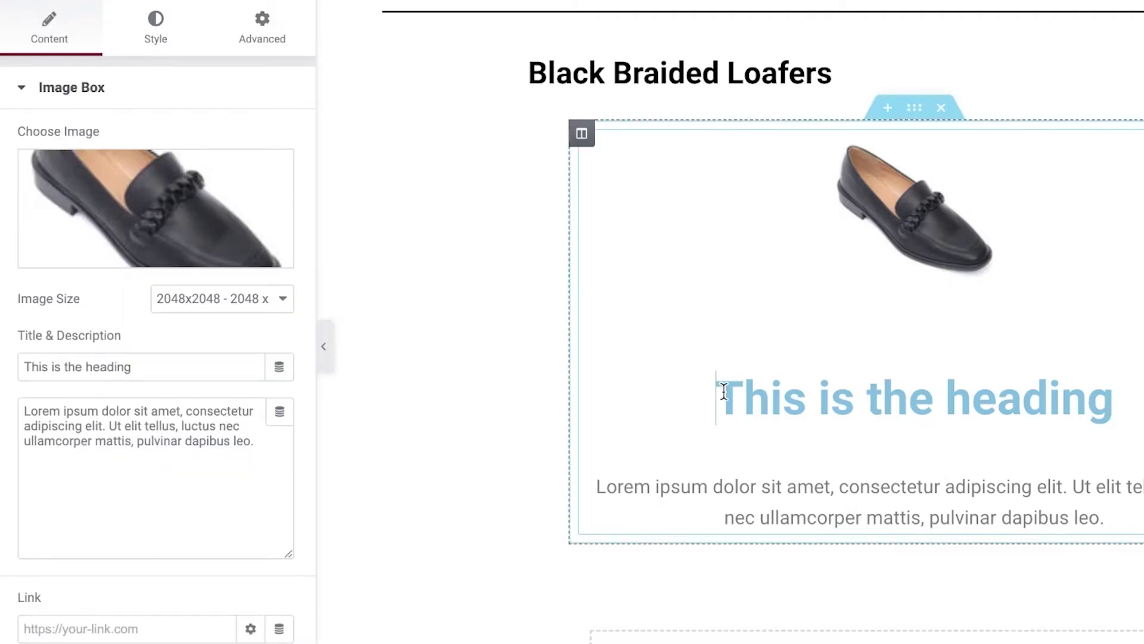
Change the Image Box Title field to 'Sample Product', then open the hamburger menu
{"action": "left_click_drag", "start_coordinate": [724, 391], "coordinate": [1112, 398]}
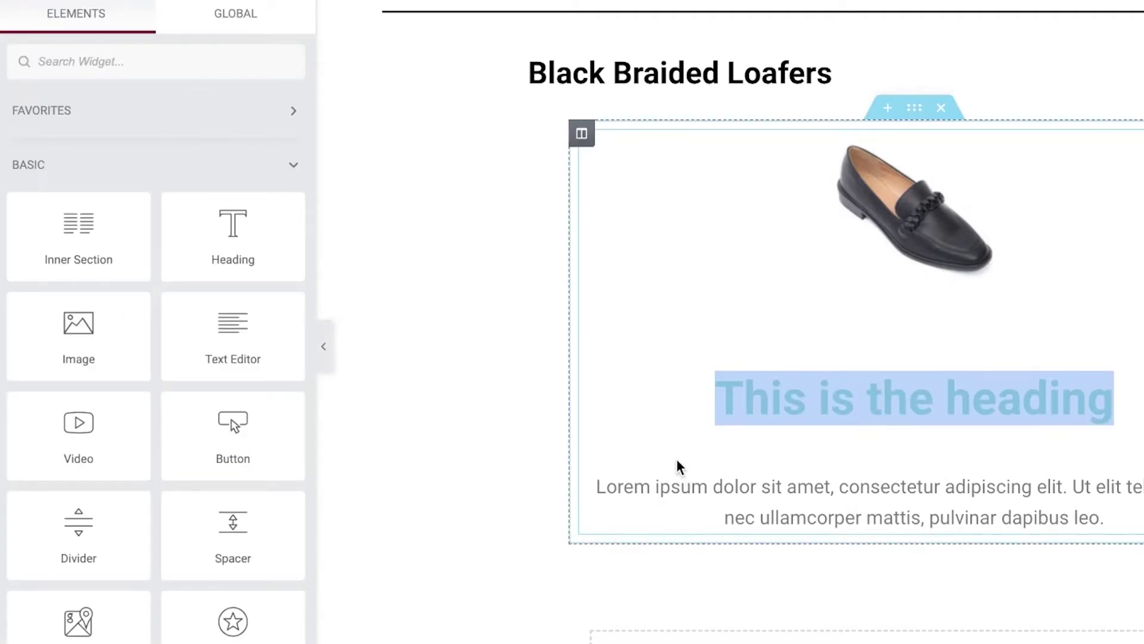
{"action": "scroll", "coordinate": [781, 178], "scroll_direction": "down", "scroll_amount": 3}
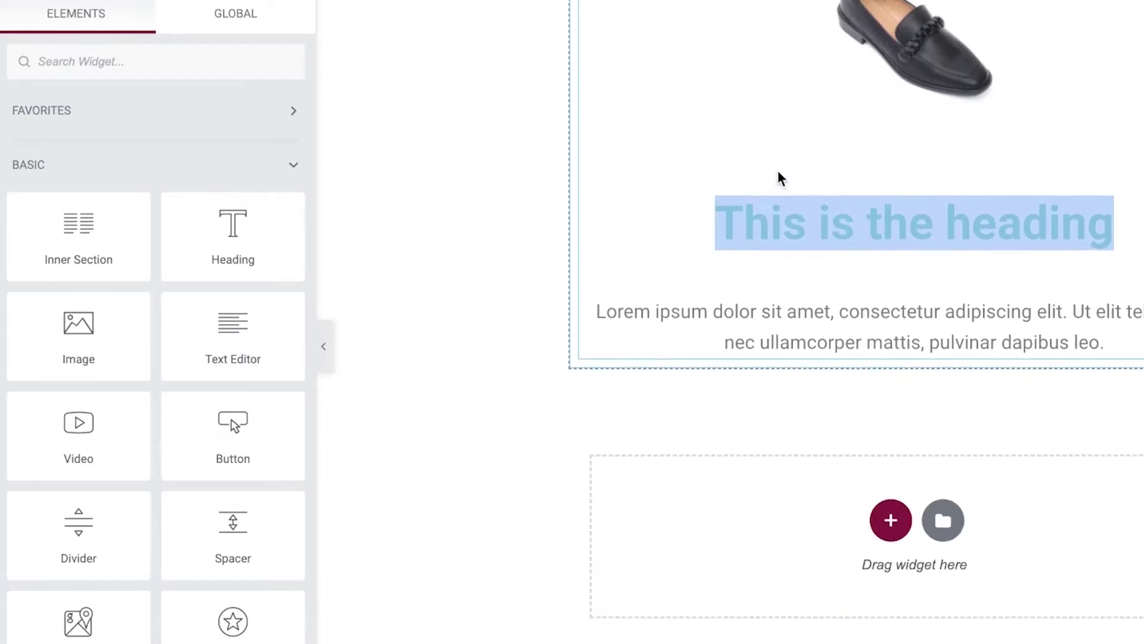
{"action": "left_click", "coordinate": [857, 229]}
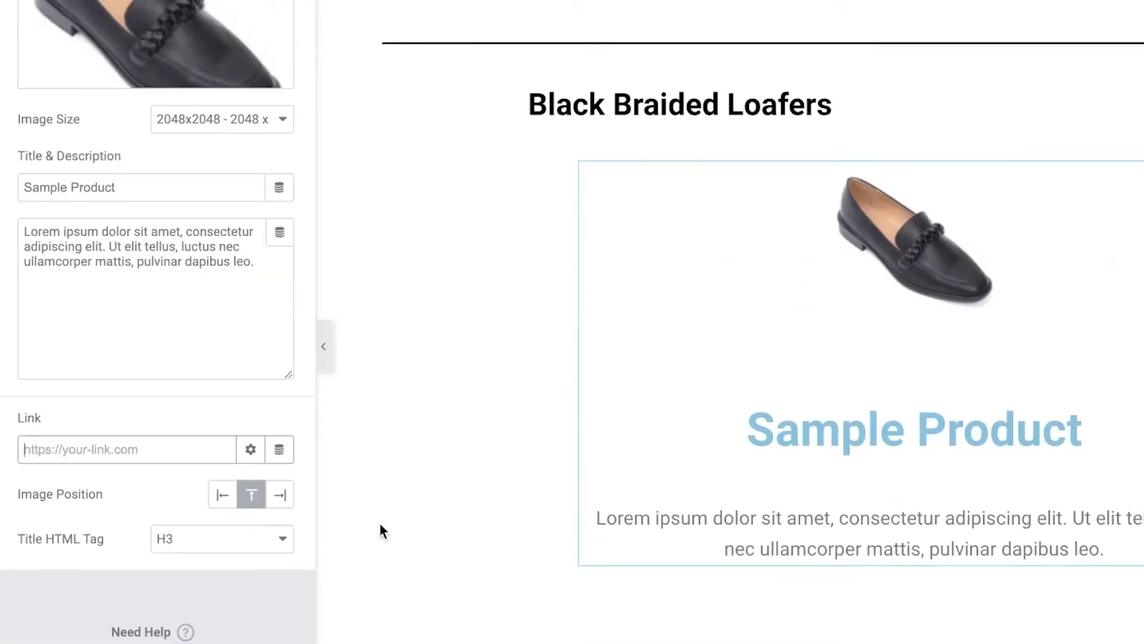
{"action": "scroll", "coordinate": [1012, 36], "scroll_direction": "down", "scroll_amount": 8}
{"action": "scroll", "coordinate": [1105, 318], "scroll_direction": "up", "scroll_amount": 13}
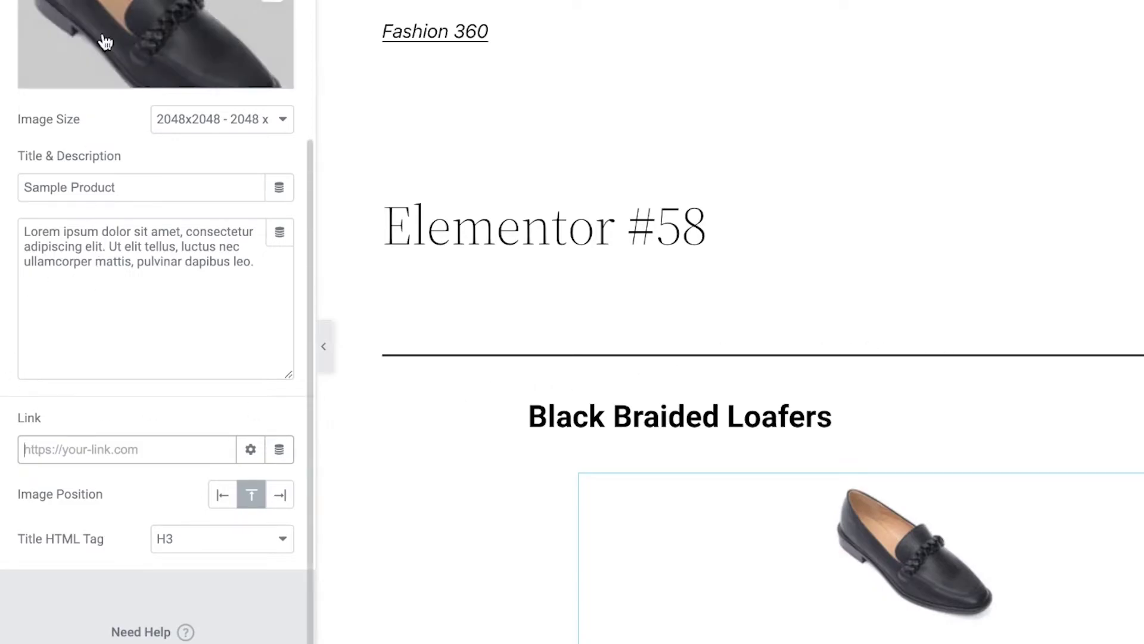
{"action": "left_click", "coordinate": [21, 1]}
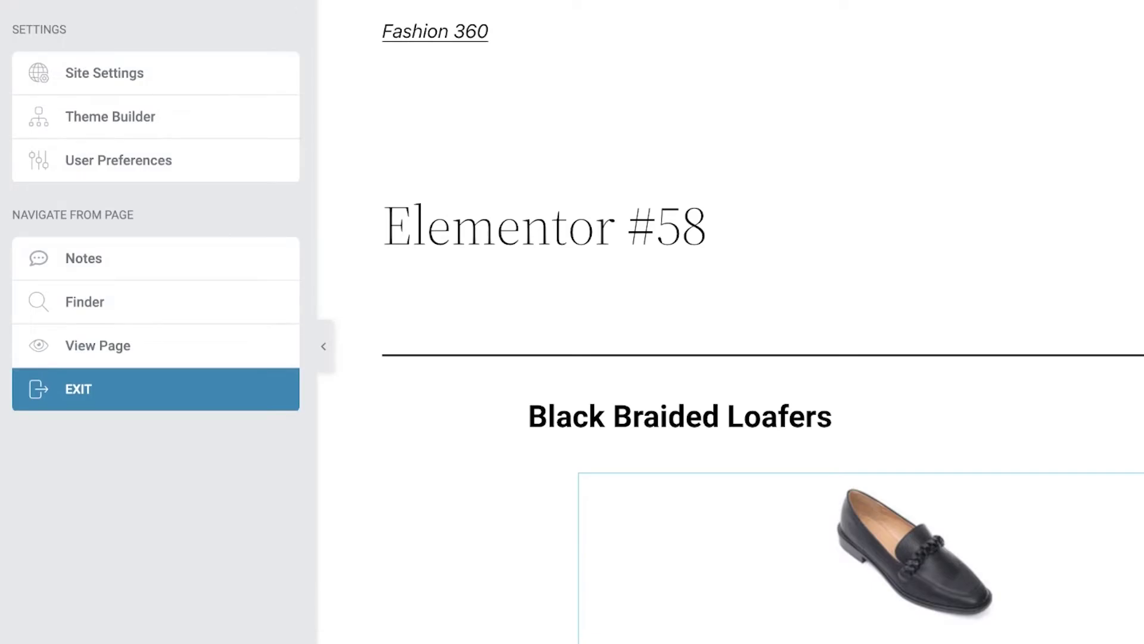
Close the main menu and scroll the Elements panel to Star Rating in General
{"action": "key", "text": "Escape"}
{"action": "scroll", "coordinate": [230, 196], "scroll_direction": "down", "scroll_amount": 12}
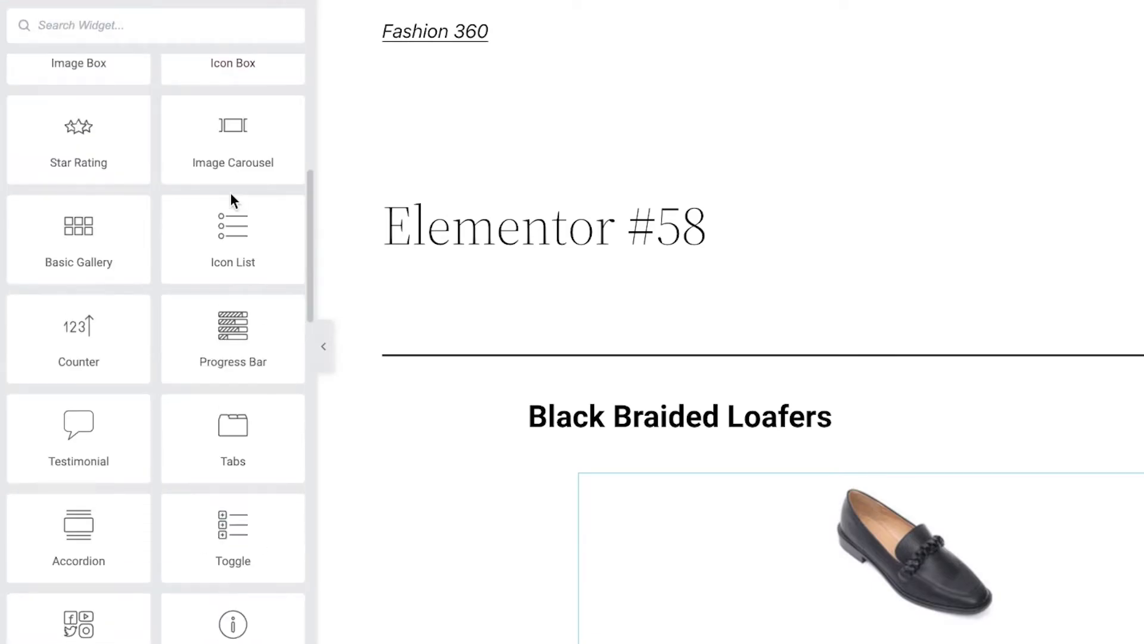
{"action": "scroll", "coordinate": [1117, 301], "scroll_direction": "down", "scroll_amount": 6}
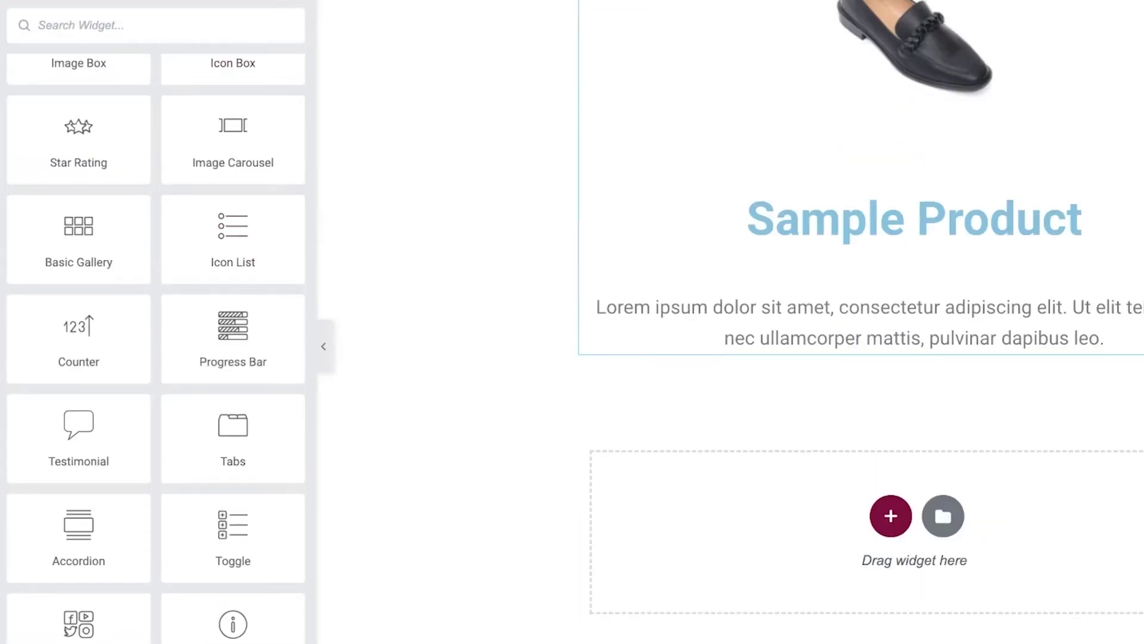
{"action": "scroll", "coordinate": [555, 304], "scroll_direction": "down", "scroll_amount": 4}
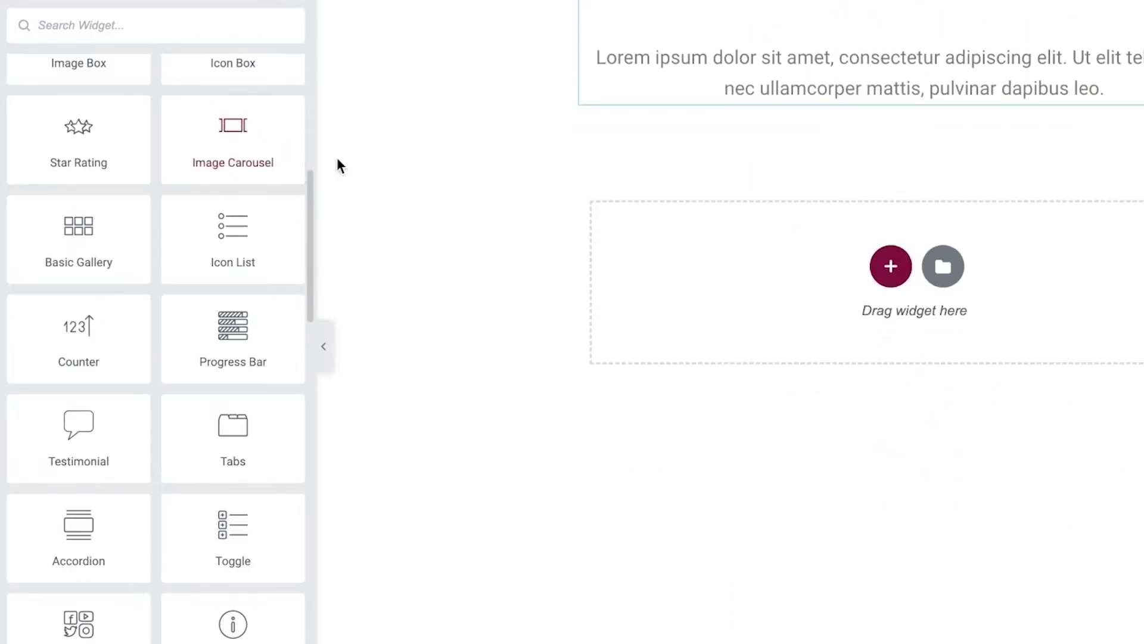
{"action": "scroll", "coordinate": [336, 250], "scroll_direction": "up", "scroll_amount": 10}
{"action": "scroll", "coordinate": [232, 251], "scroll_direction": "down", "scroll_amount": 1}
{"action": "scroll", "coordinate": [368, 233], "scroll_direction": "down", "scroll_amount": 8}
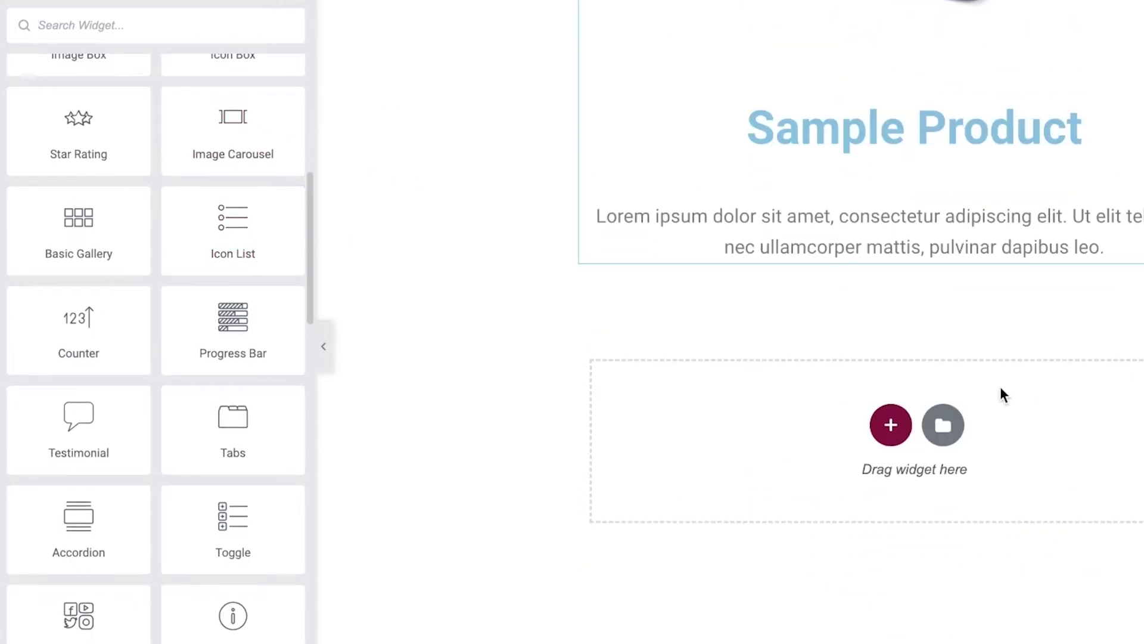
{"action": "scroll", "coordinate": [925, 335], "scroll_direction": "up", "scroll_amount": 1}
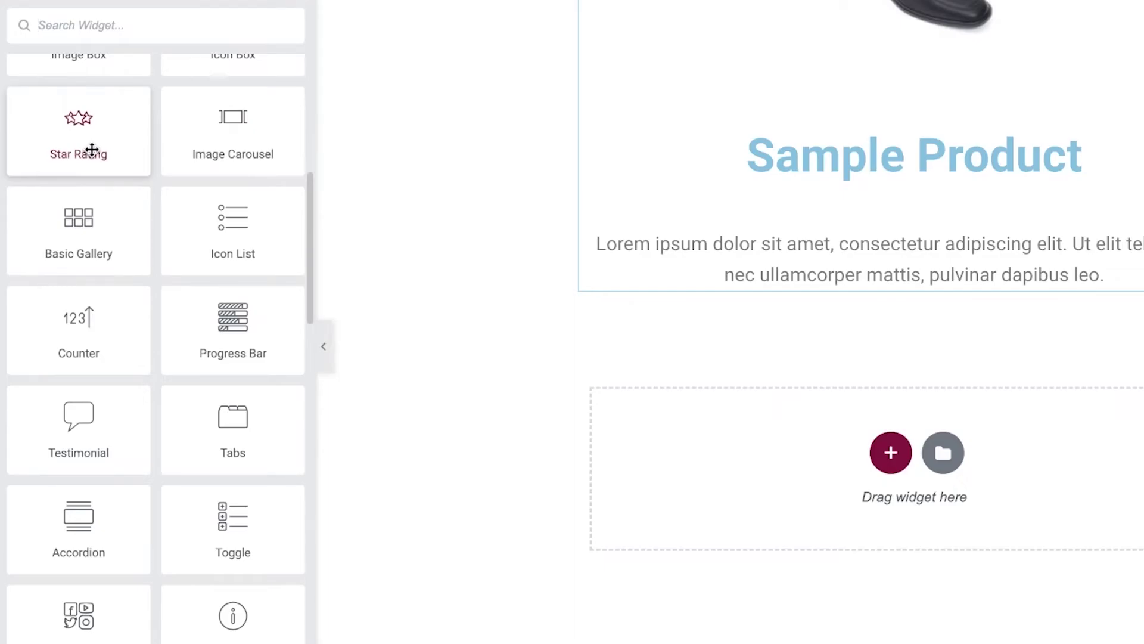
Add a five-star Star Rating widget below Sample Product and reopen the widget list
{"action": "left_click_drag", "start_coordinate": [92, 150], "coordinate": [863, 498]}
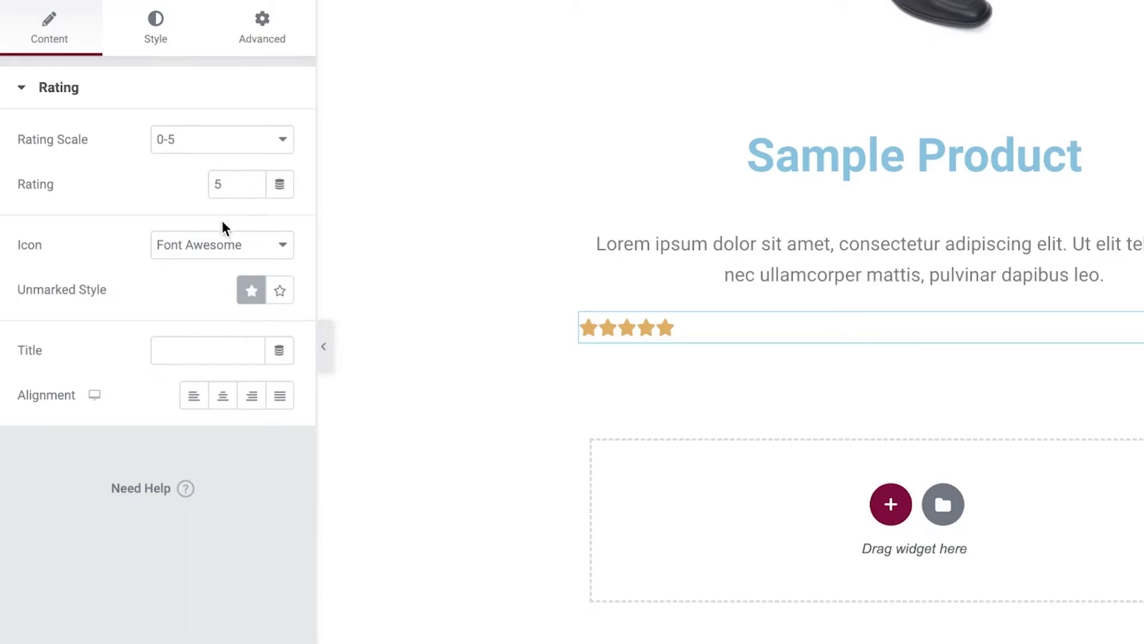
{"action": "left_click", "coordinate": [291, 20]}
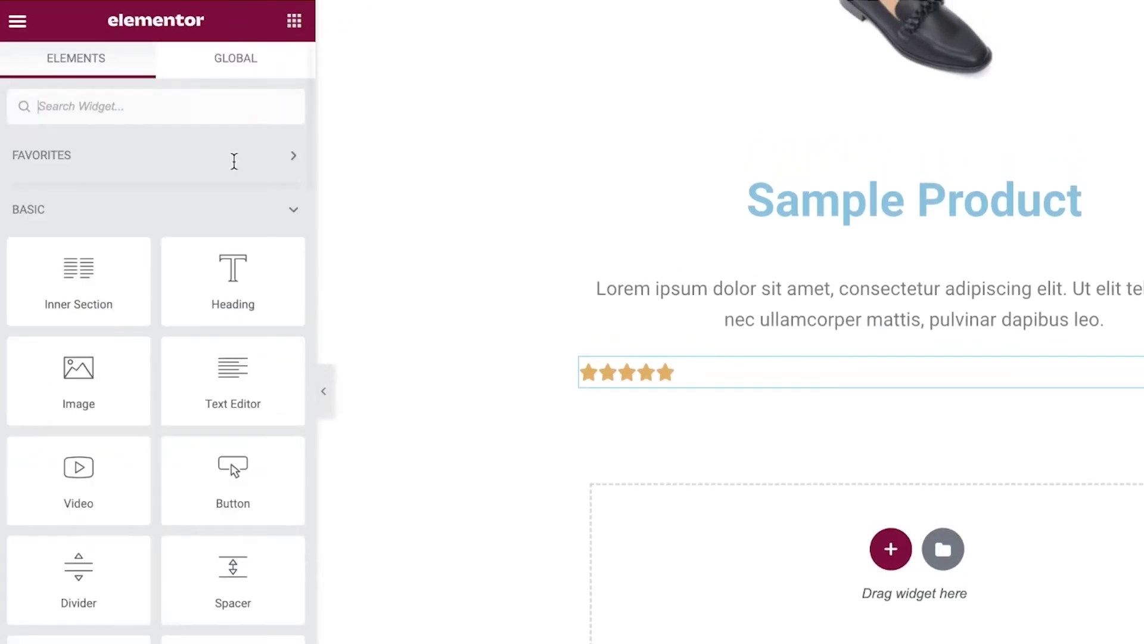
{"action": "scroll", "coordinate": [141, 386], "scroll_direction": "down", "scroll_amount": 20}
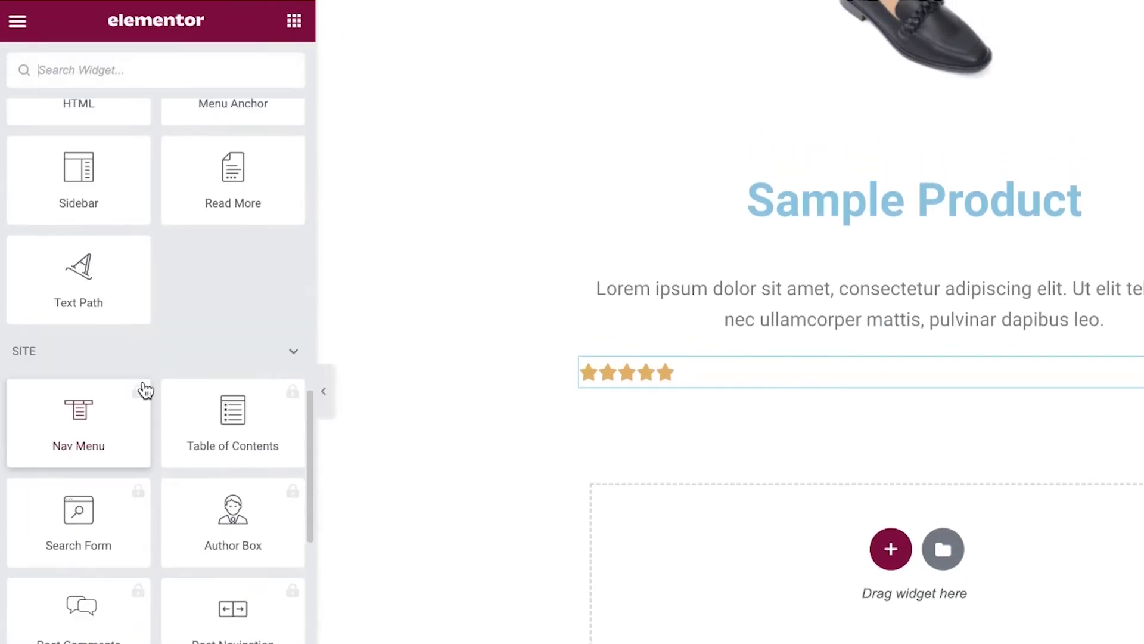
{"action": "scroll", "coordinate": [146, 384], "scroll_direction": "up", "scroll_amount": 10}
{"action": "scroll", "coordinate": [149, 391], "scroll_direction": "down", "scroll_amount": 20}
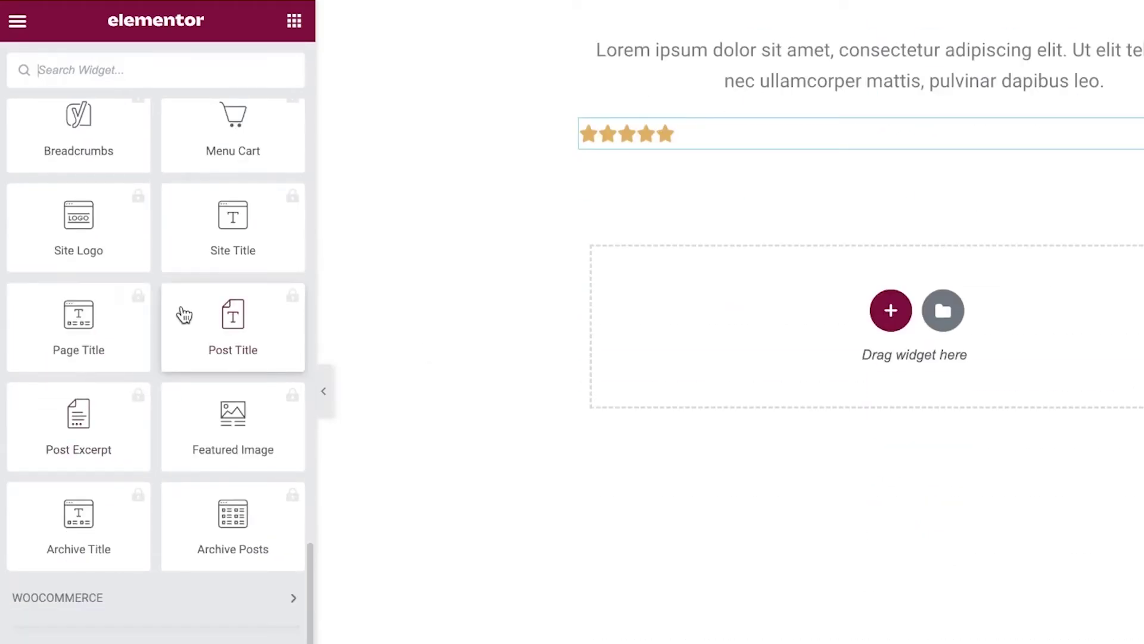
Expand the WooCommerce category and scroll through its widgets
{"action": "left_click", "coordinate": [119, 595]}
{"action": "scroll", "coordinate": [145, 566], "scroll_direction": "down", "scroll_amount": 10}
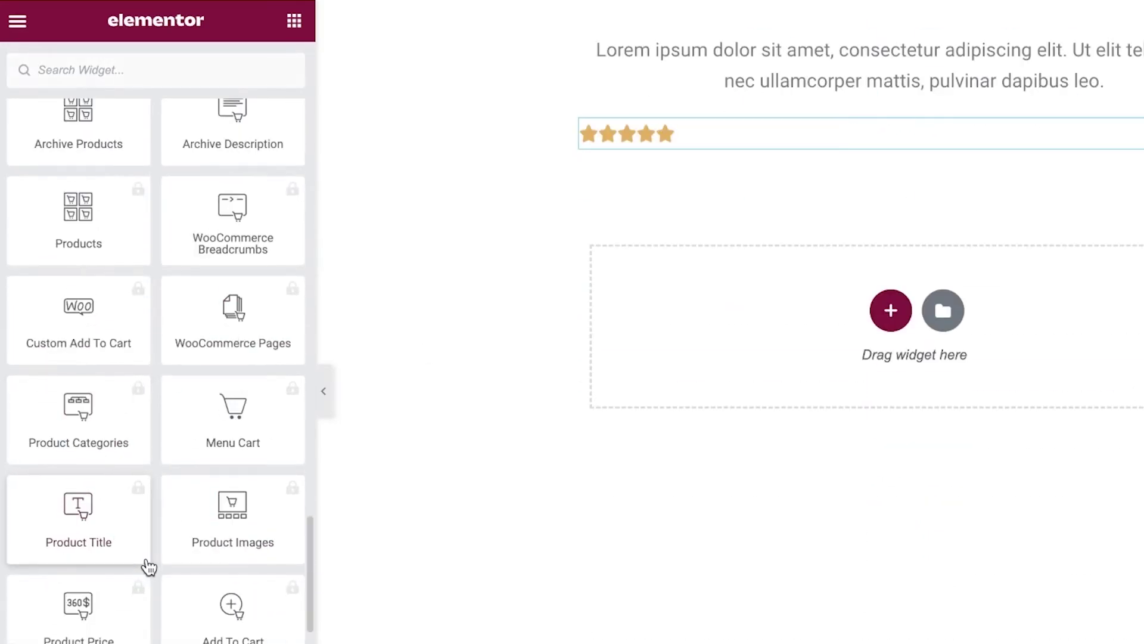
{"action": "scroll", "coordinate": [171, 511], "scroll_direction": "down", "scroll_amount": 10}
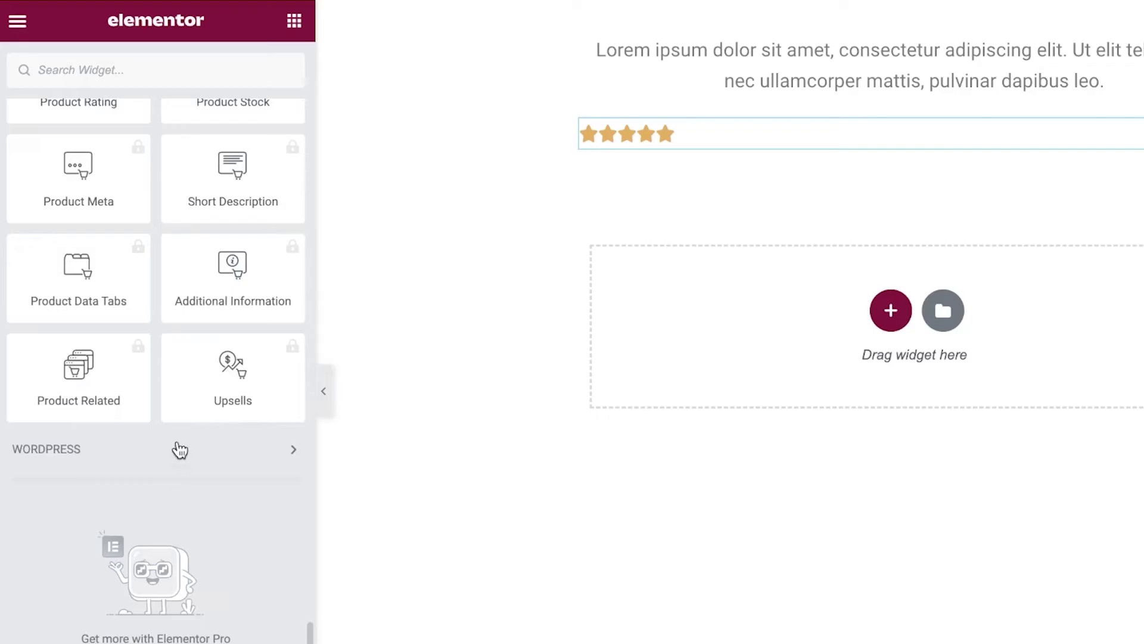
{"action": "scroll", "coordinate": [303, 322], "scroll_direction": "up", "scroll_amount": 7}
{"action": "scroll", "coordinate": [309, 320], "scroll_direction": "up", "scroll_amount": 15}
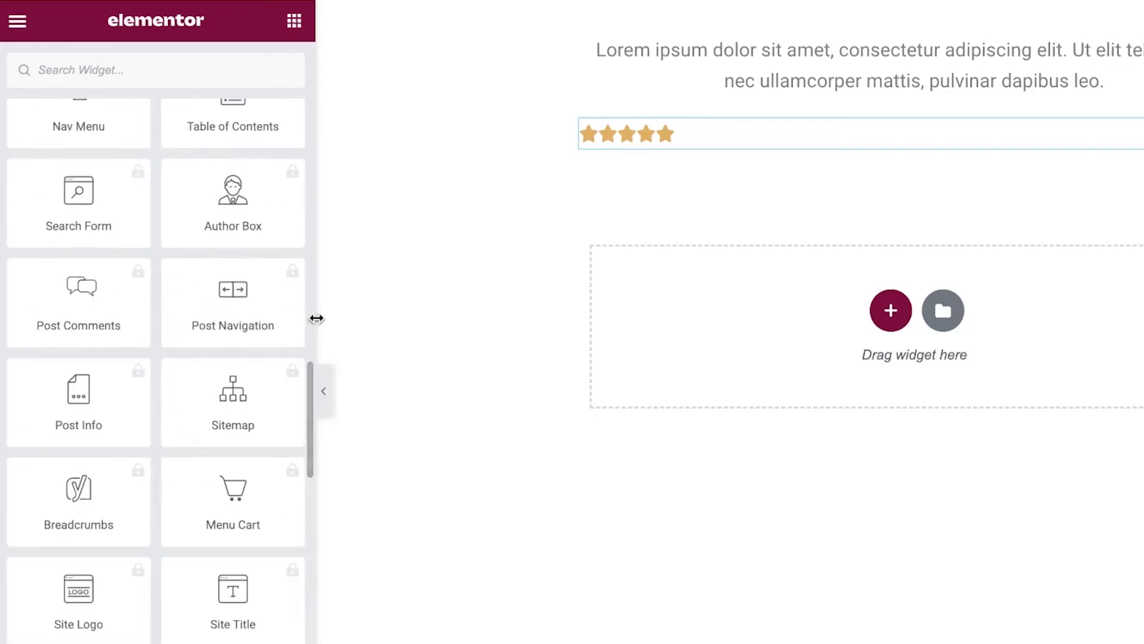
{"action": "scroll", "coordinate": [226, 280], "scroll_direction": "up", "scroll_amount": 8}
{"action": "scroll", "coordinate": [208, 238], "scroll_direction": "up", "scroll_amount": 15}
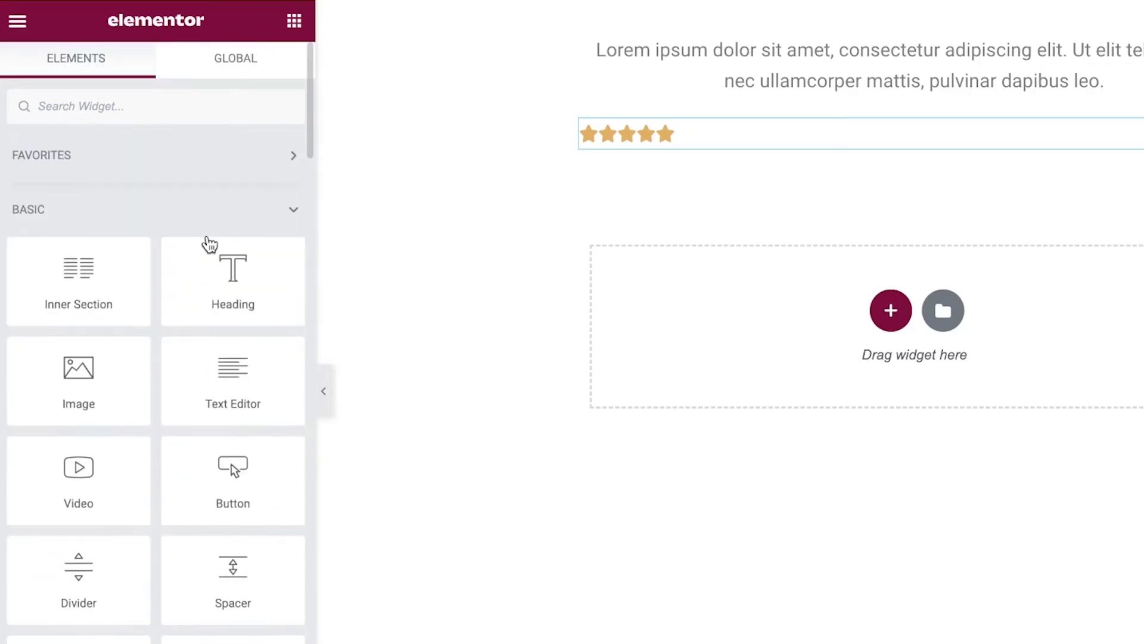
{"action": "scroll", "coordinate": [443, 264], "scroll_direction": "up", "scroll_amount": 10}
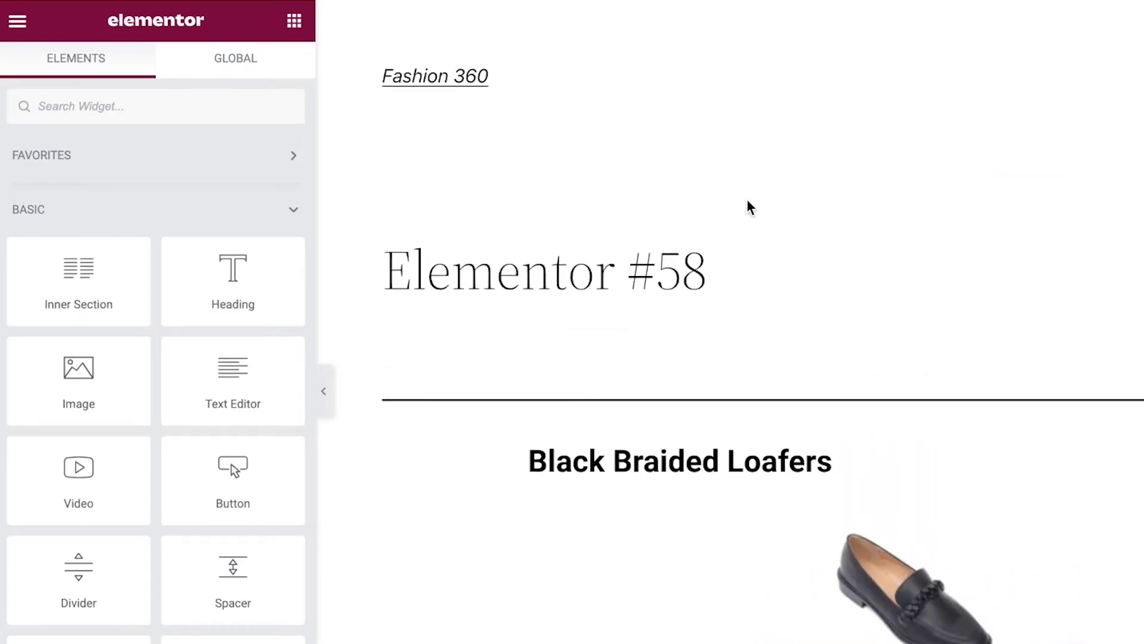
{"action": "scroll", "coordinate": [221, 350], "scroll_direction": "down", "scroll_amount": 9}
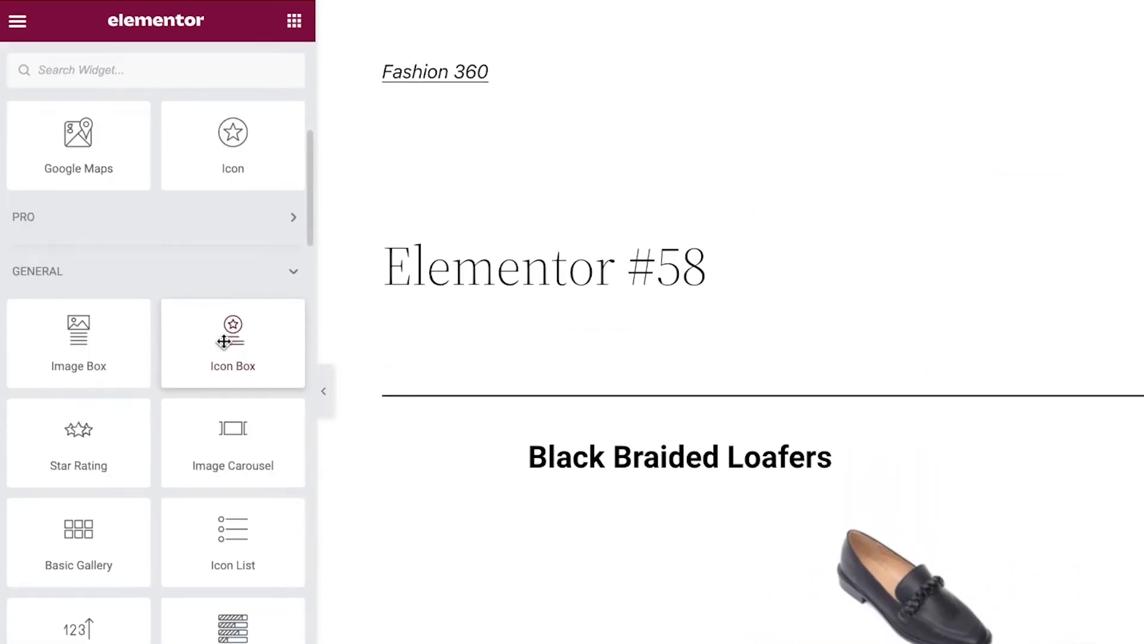
{"action": "scroll", "coordinate": [221, 349], "scroll_direction": "up", "scroll_amount": 2}
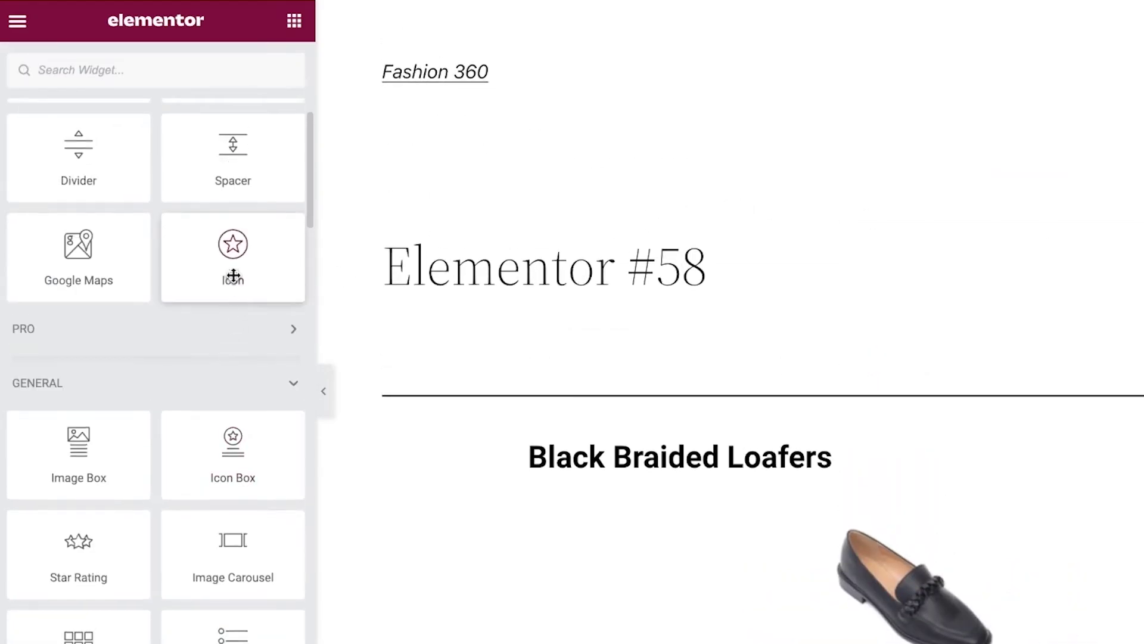
{"action": "scroll", "coordinate": [230, 266], "scroll_direction": "up", "scroll_amount": 7}
{"action": "scroll", "coordinate": [232, 287], "scroll_direction": "down", "scroll_amount": 10}
{"action": "scroll", "coordinate": [228, 314], "scroll_direction": "down", "scroll_amount": 4}
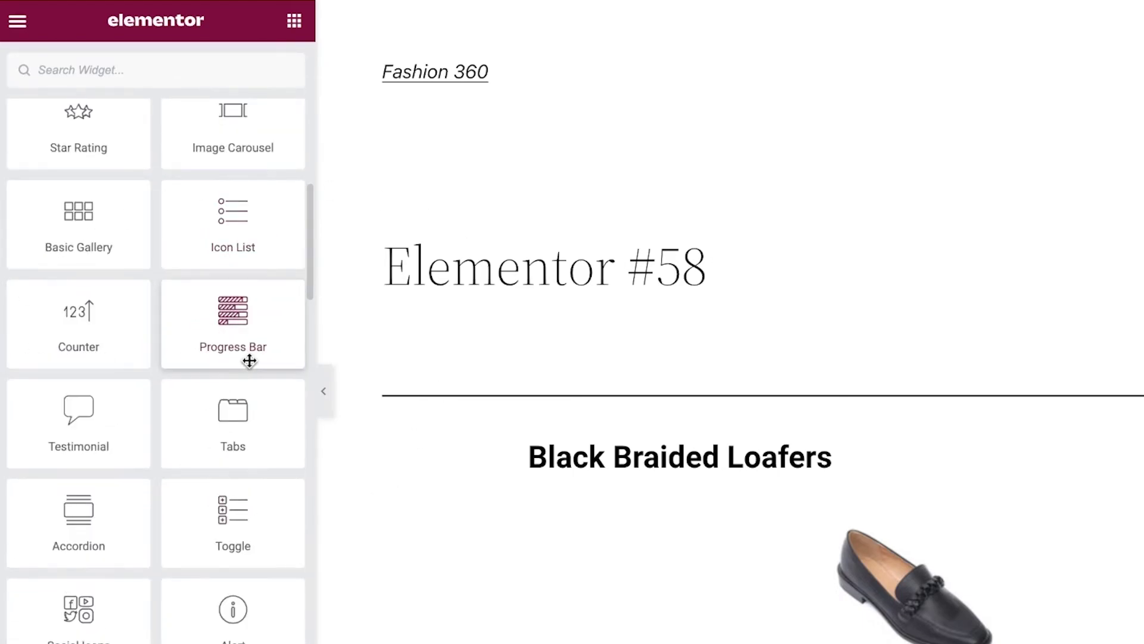
{"action": "left_click_drag", "start_coordinate": [257, 409], "coordinate": [843, 369]}
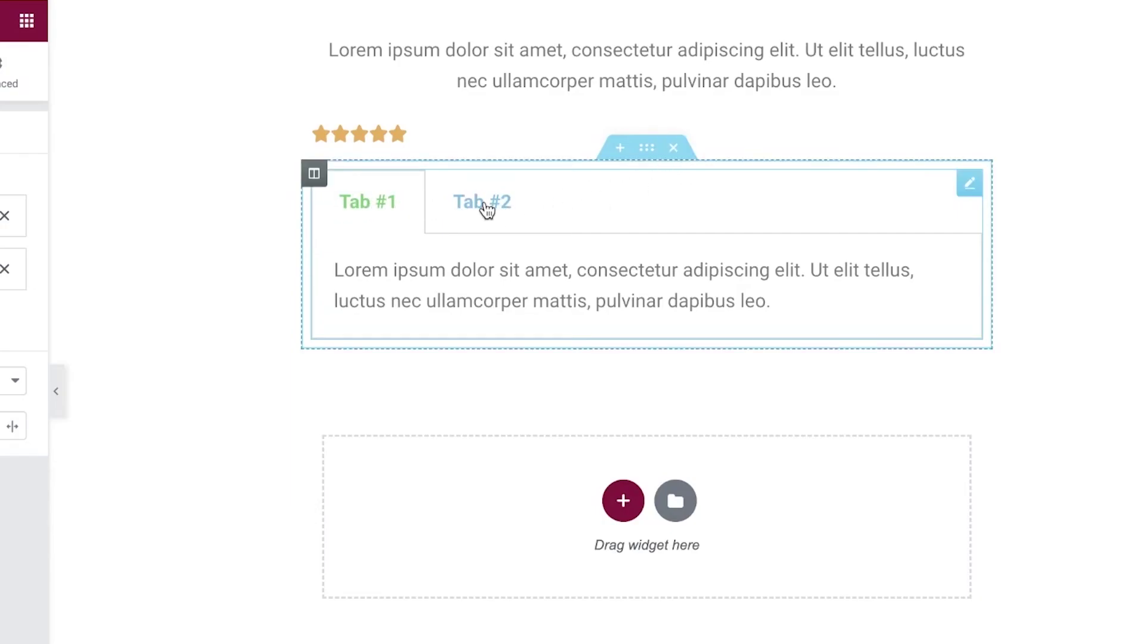
{"action": "left_click", "coordinate": [486, 204]}
{"action": "left_click", "coordinate": [392, 221]}
{"action": "left_click", "coordinate": [492, 203]}
{"action": "left_click", "coordinate": [376, 212]}
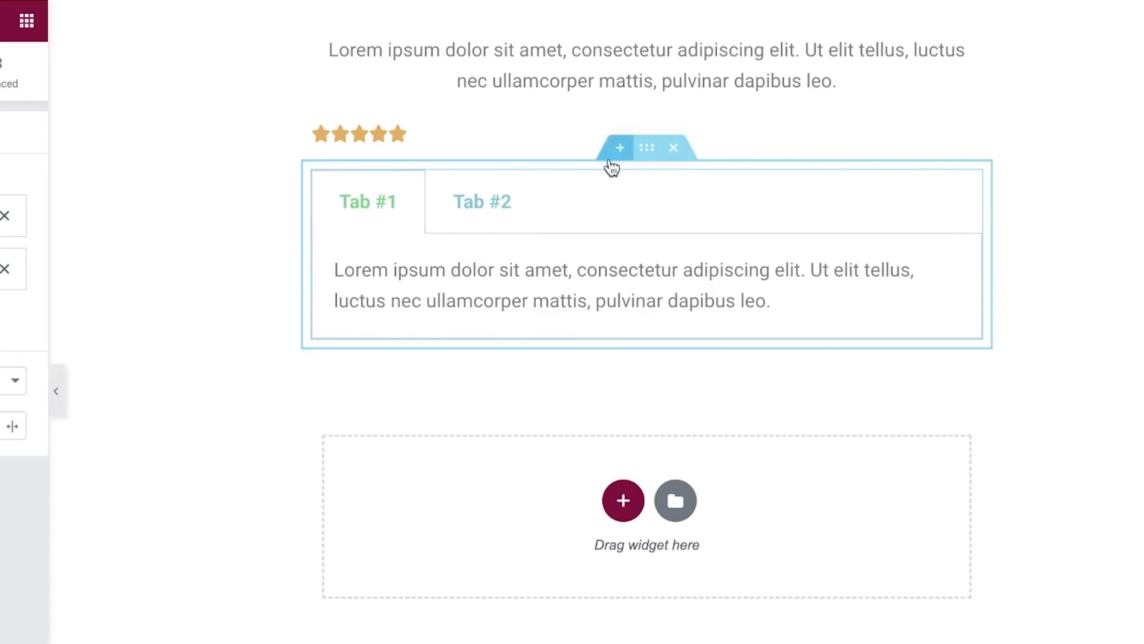
{"action": "left_click", "coordinate": [711, 148]}
{"action": "scroll", "coordinate": [205, 291], "scroll_direction": "down", "scroll_amount": 15}
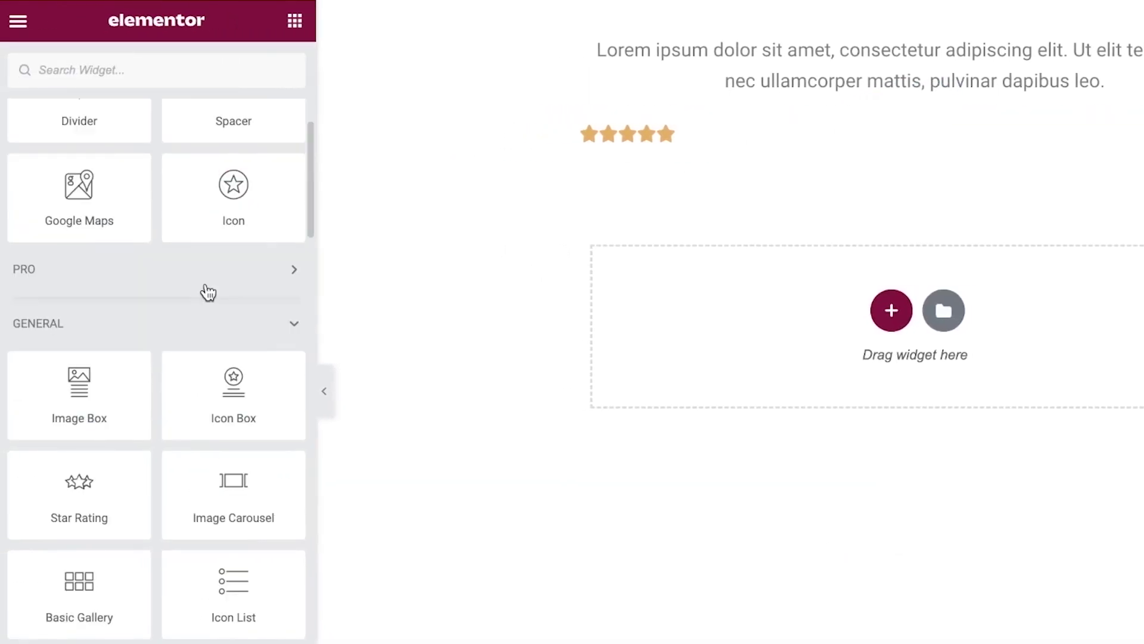
{"action": "scroll", "coordinate": [173, 348], "scroll_direction": "down", "scroll_amount": 3}
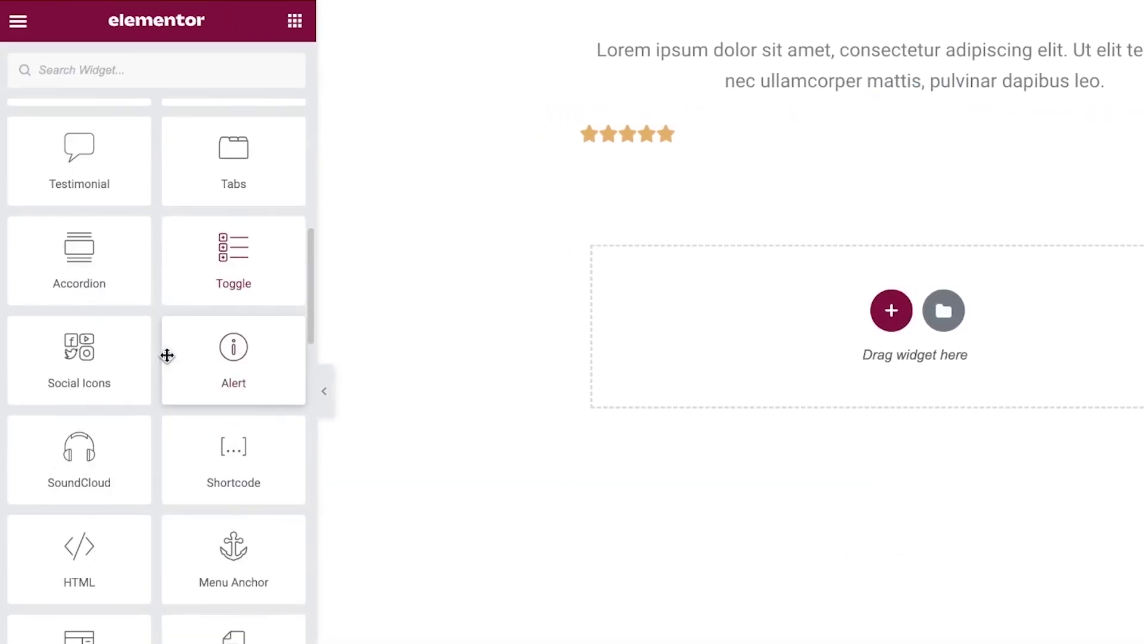
{"action": "scroll", "coordinate": [165, 353], "scroll_direction": "down", "scroll_amount": 2}
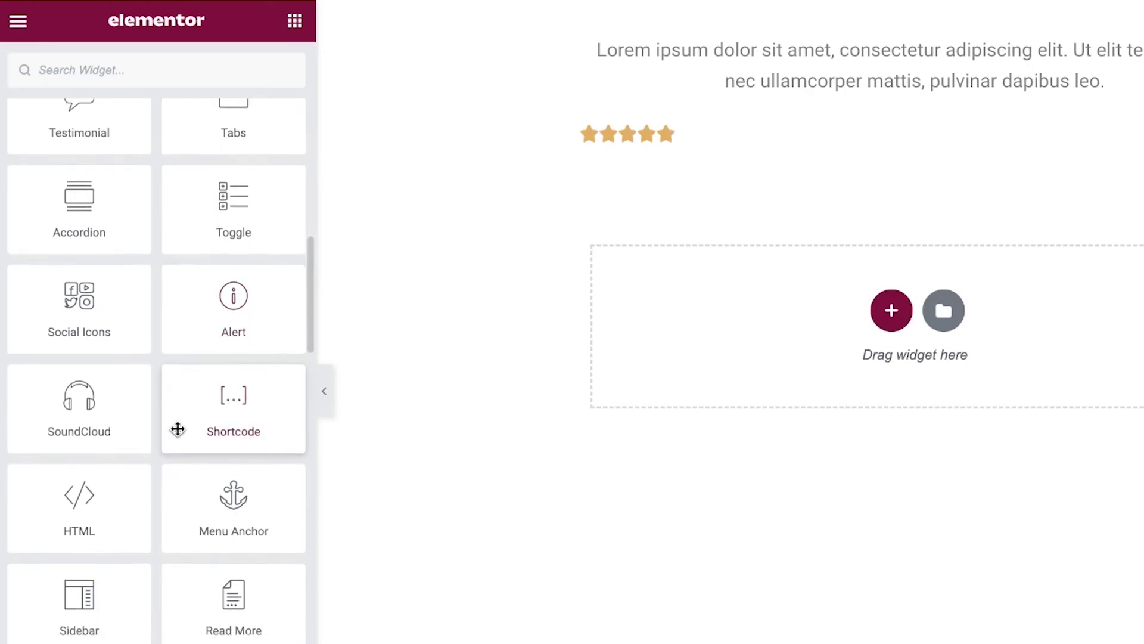
{"action": "scroll", "coordinate": [244, 453], "scroll_direction": "down", "scroll_amount": 10}
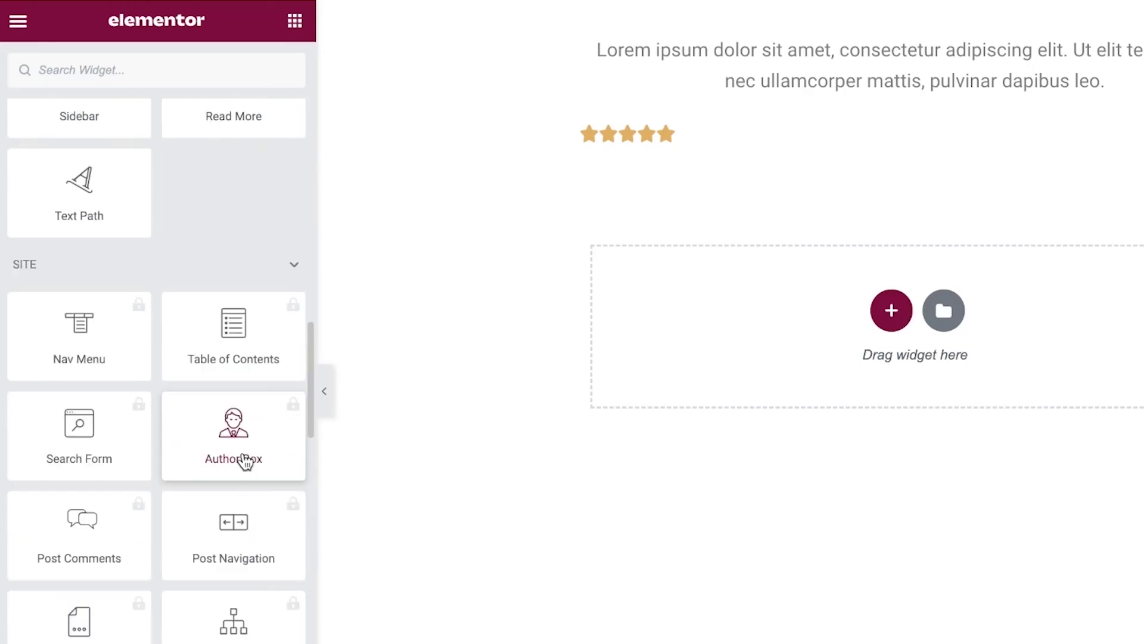
{"action": "scroll", "coordinate": [244, 456], "scroll_direction": "up", "scroll_amount": 9}
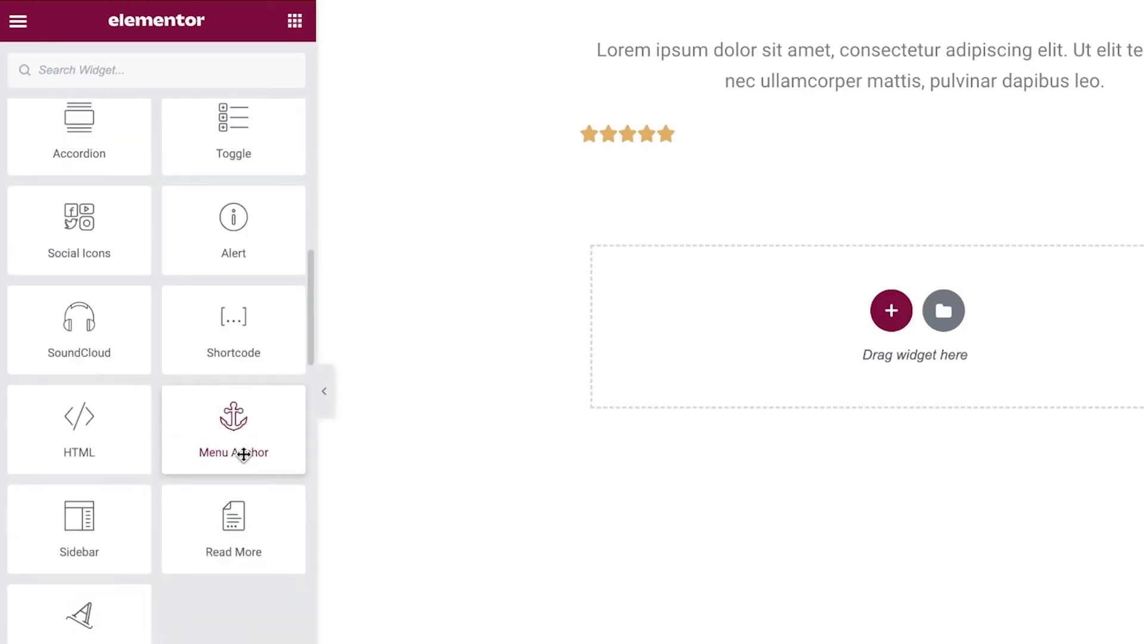
{"action": "scroll", "coordinate": [248, 537], "scroll_direction": "down", "scroll_amount": 4}
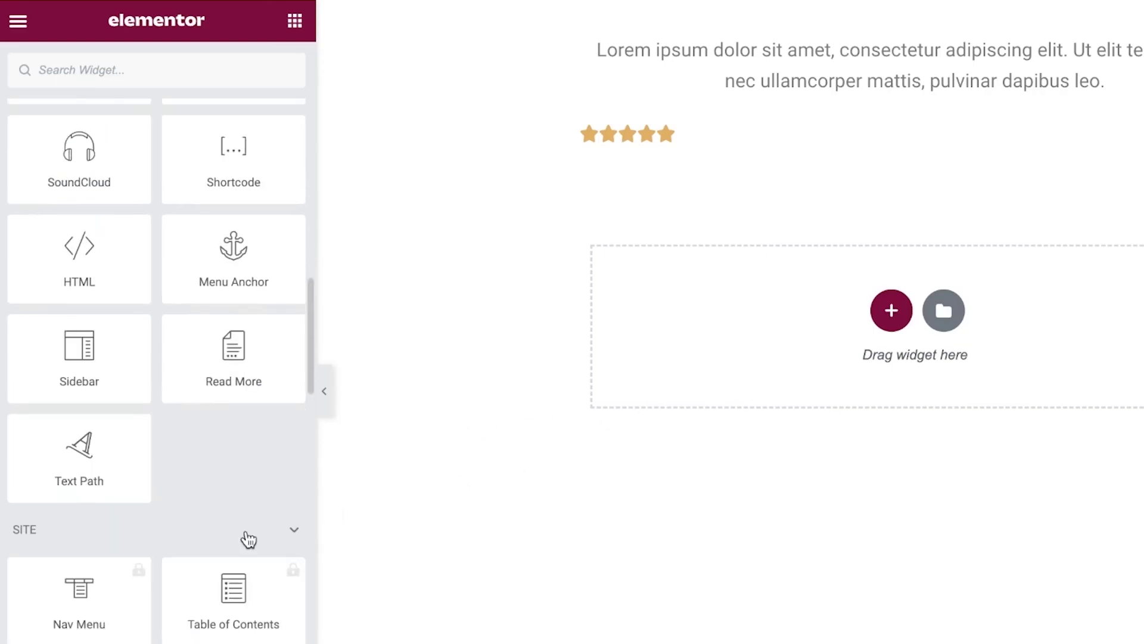
{"action": "scroll", "coordinate": [238, 447], "scroll_direction": "down", "scroll_amount": 15}
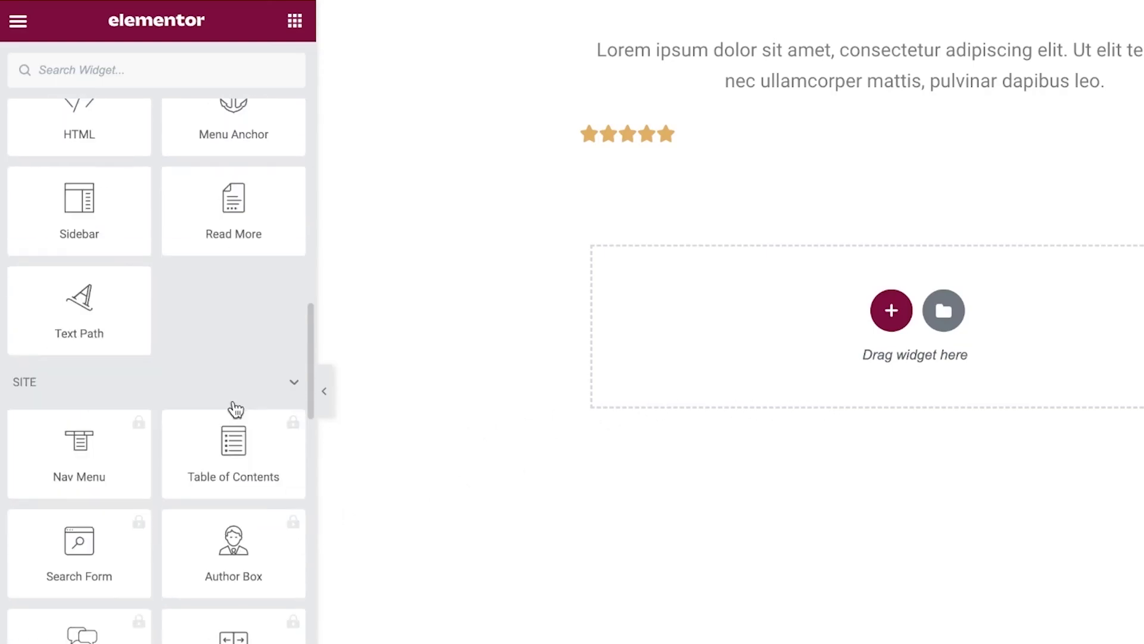
{"action": "scroll", "coordinate": [1111, 306], "scroll_direction": "up", "scroll_amount": 12}
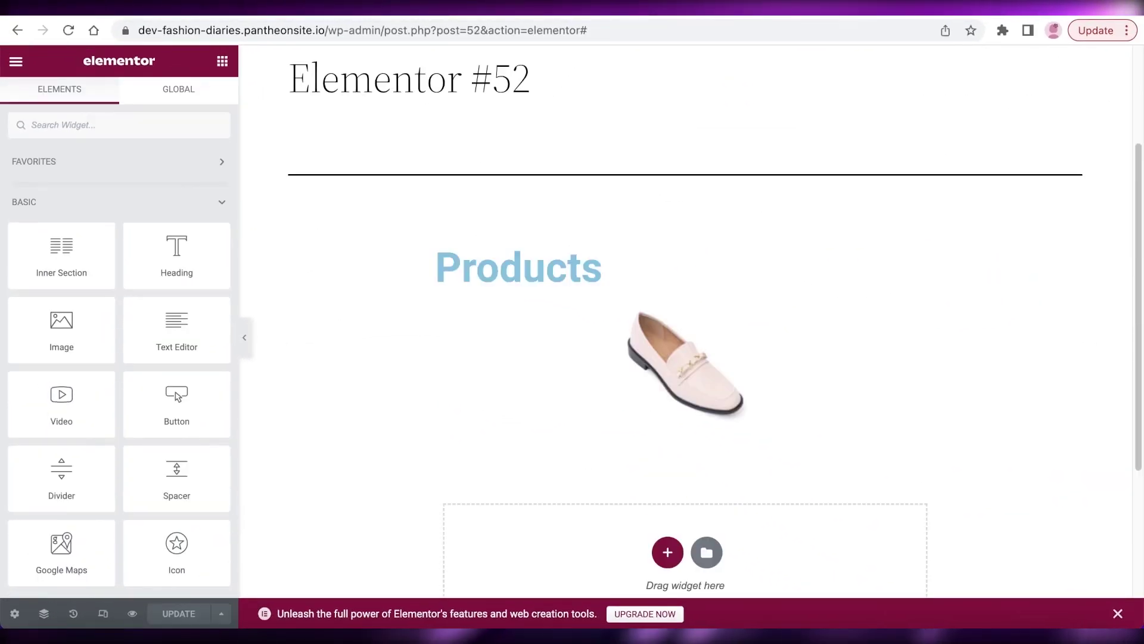
Exit the Elementor editor to the Pages list, then visit the Fashion 360 live site
{"action": "scroll", "coordinate": [703, 130], "scroll_direction": "down", "scroll_amount": 1}
{"action": "scroll", "coordinate": [704, 130], "scroll_direction": "down", "scroll_amount": 2}
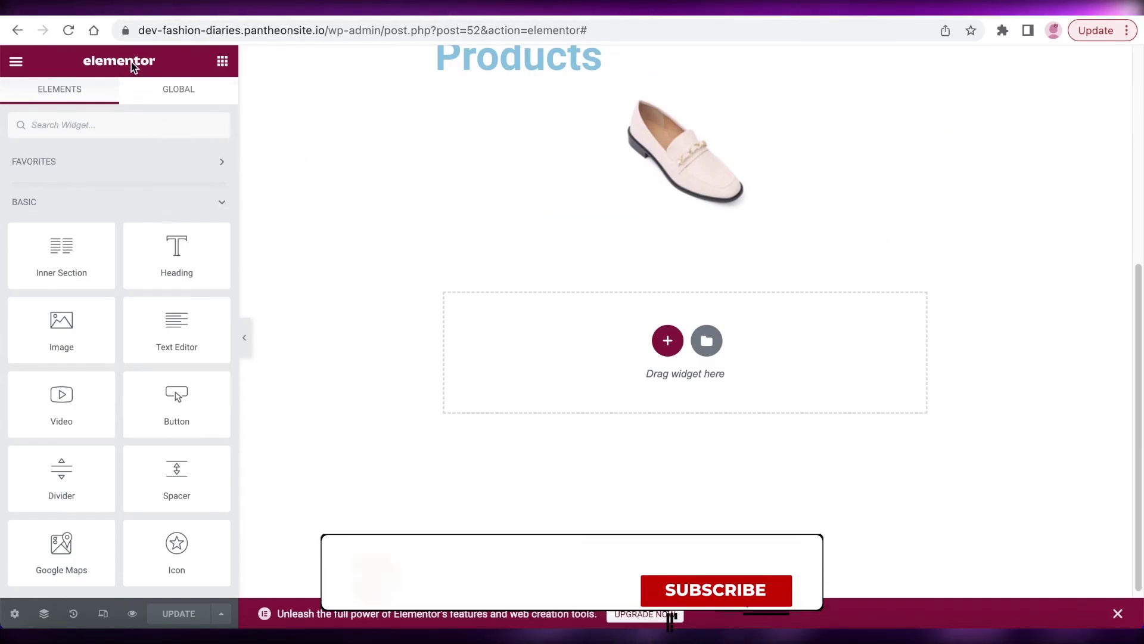
{"action": "left_click", "coordinate": [16, 60]}
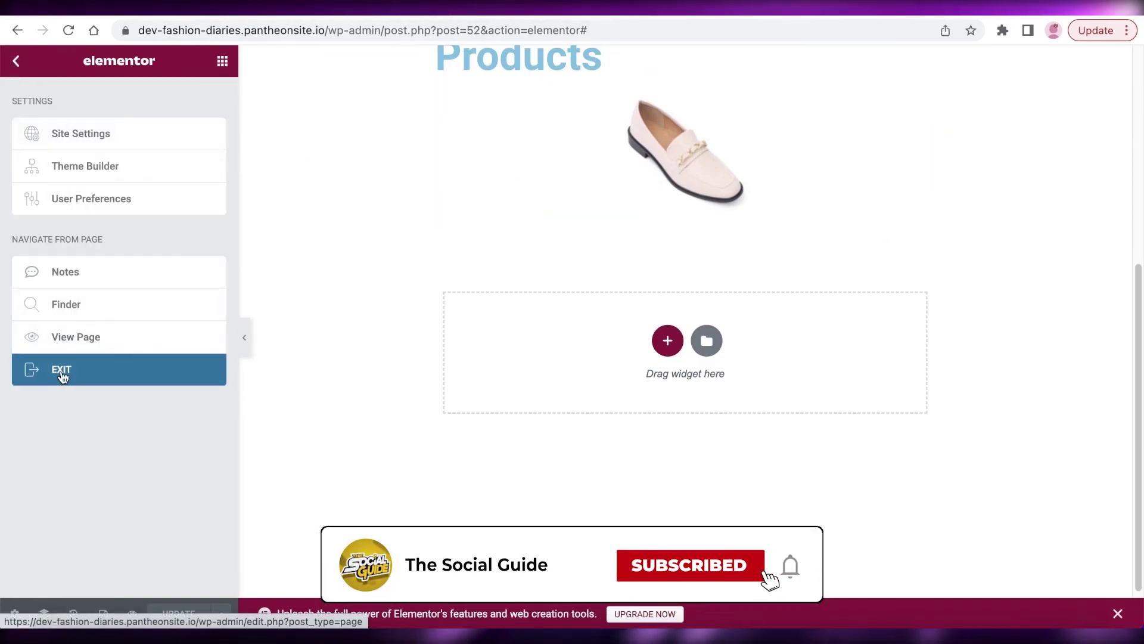
{"action": "left_click", "coordinate": [67, 370]}
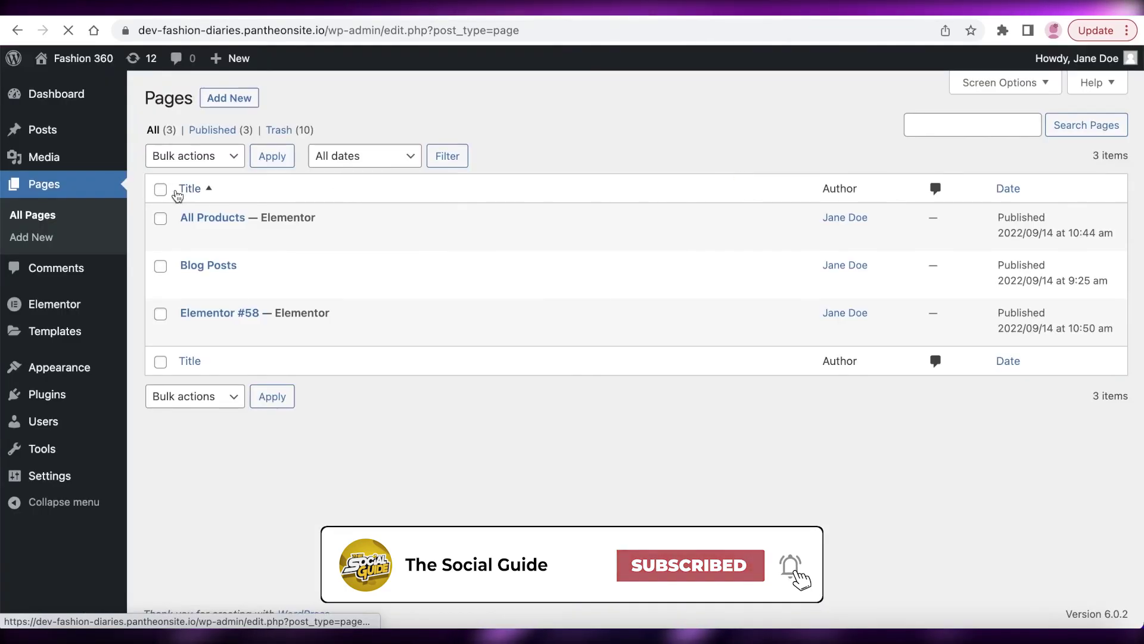
{"action": "left_click", "coordinate": [66, 78]}
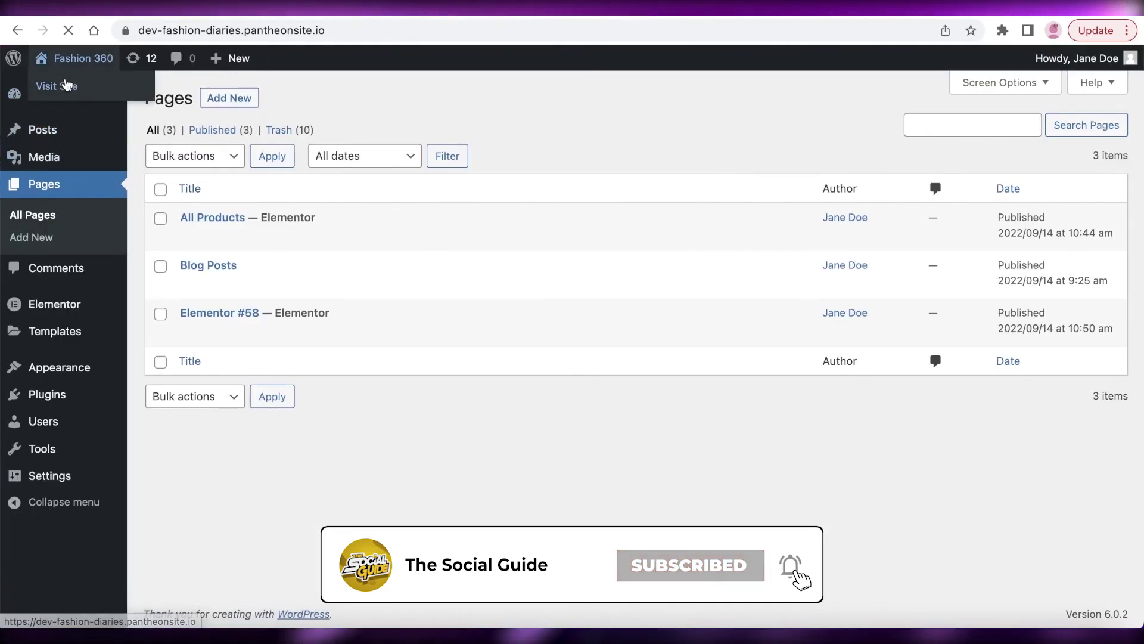